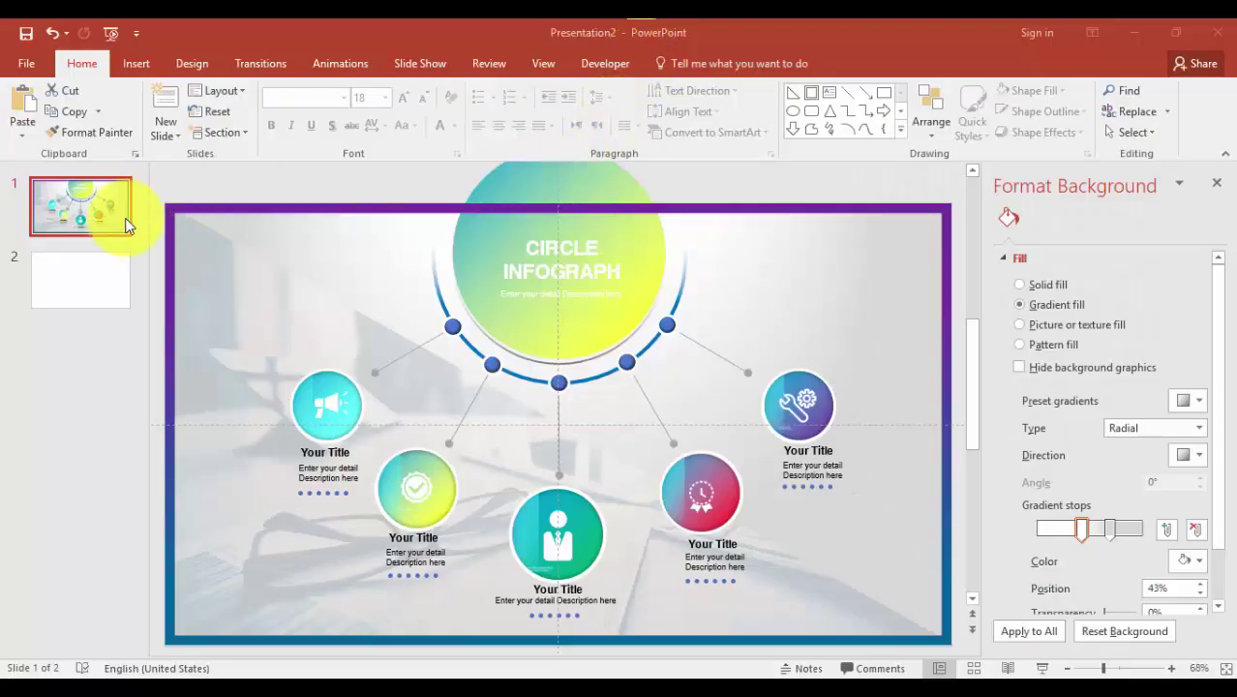
Step: On slide 2, draw a 3.6-inch circle near the top of the slide
left_click(53, 299)
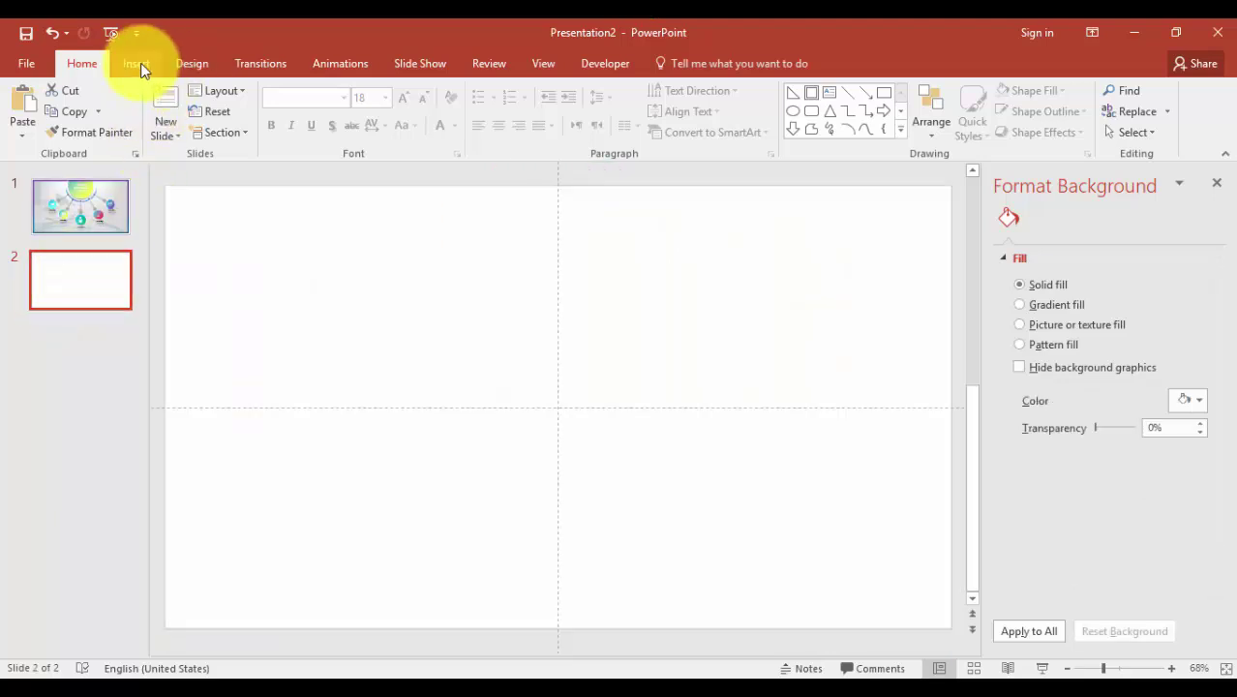
left_click(136, 63)
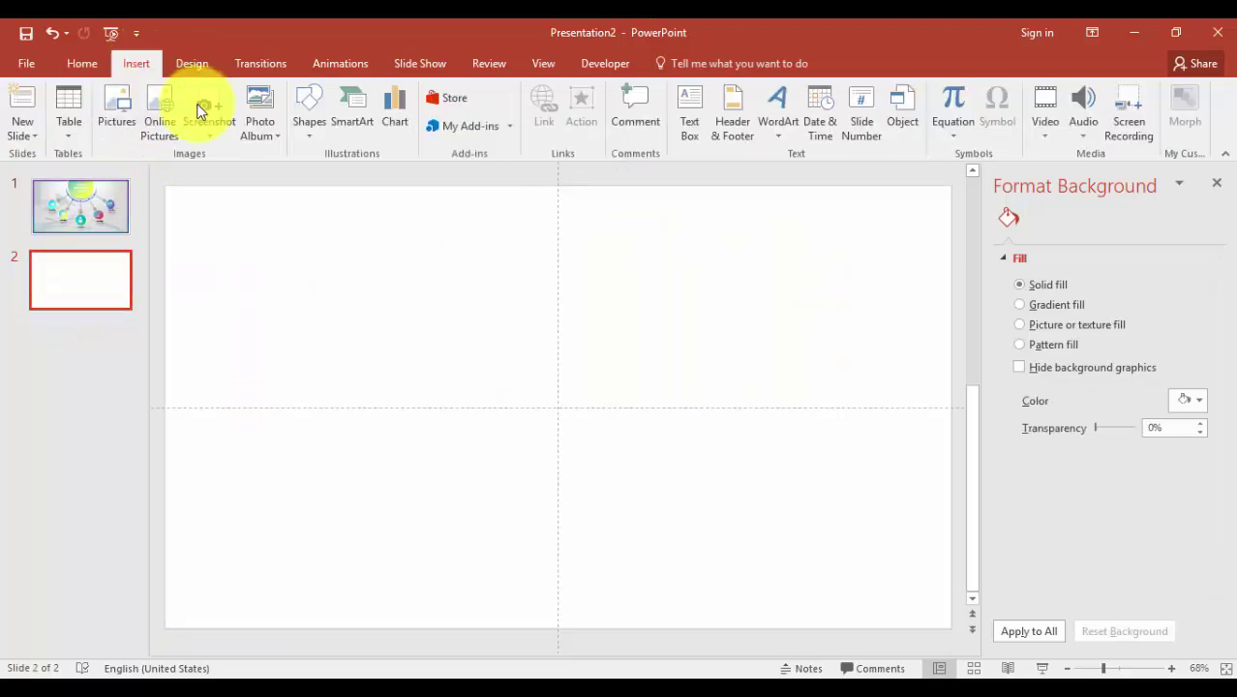
left_click(311, 135)
left_click(411, 179)
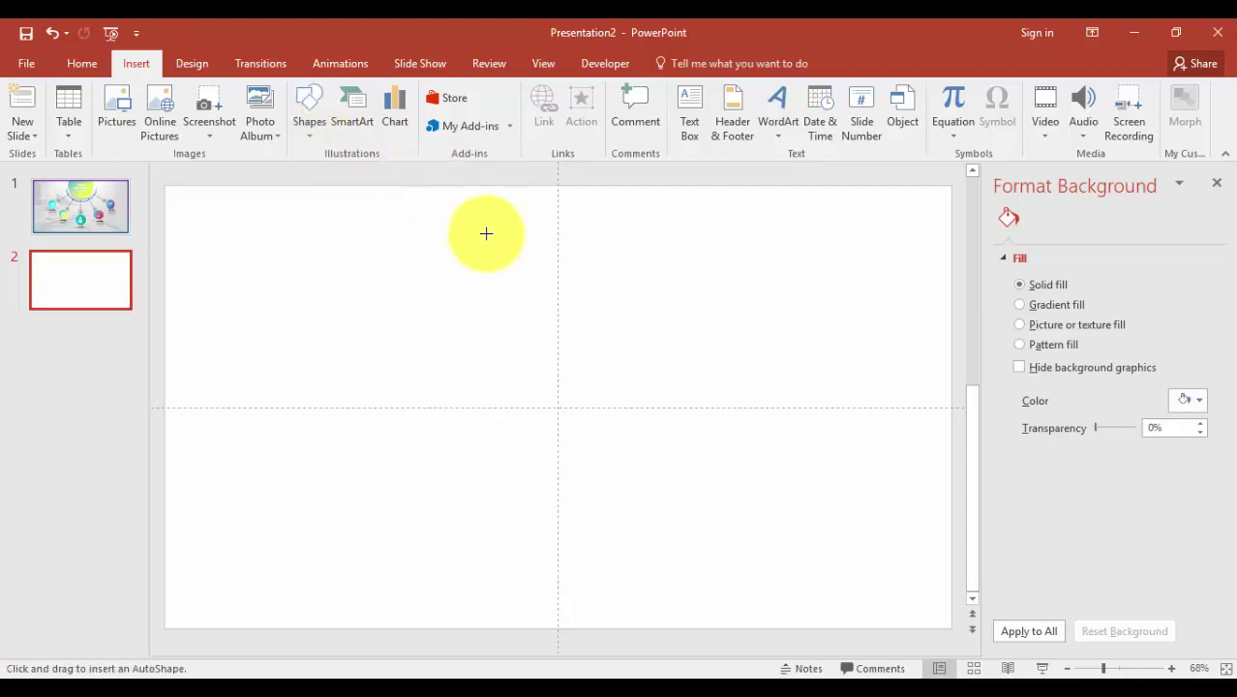
left_click_drag(483, 230, 654, 399)
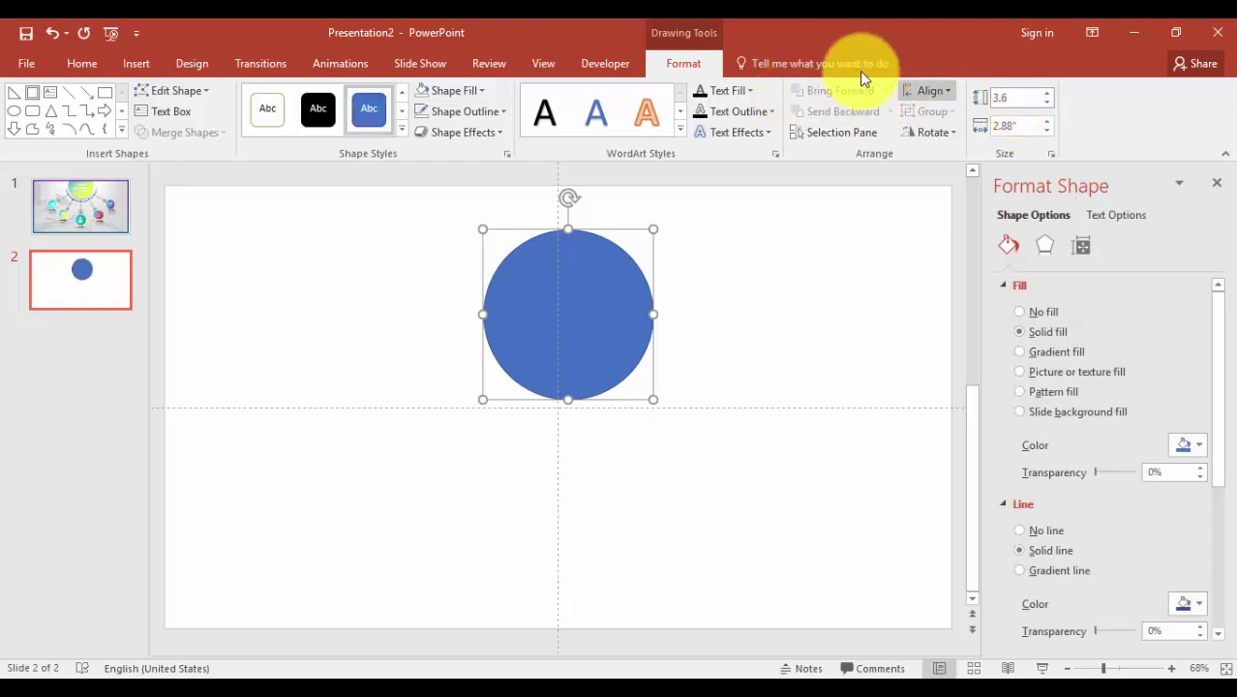
left_click(1031, 123)
type("3")
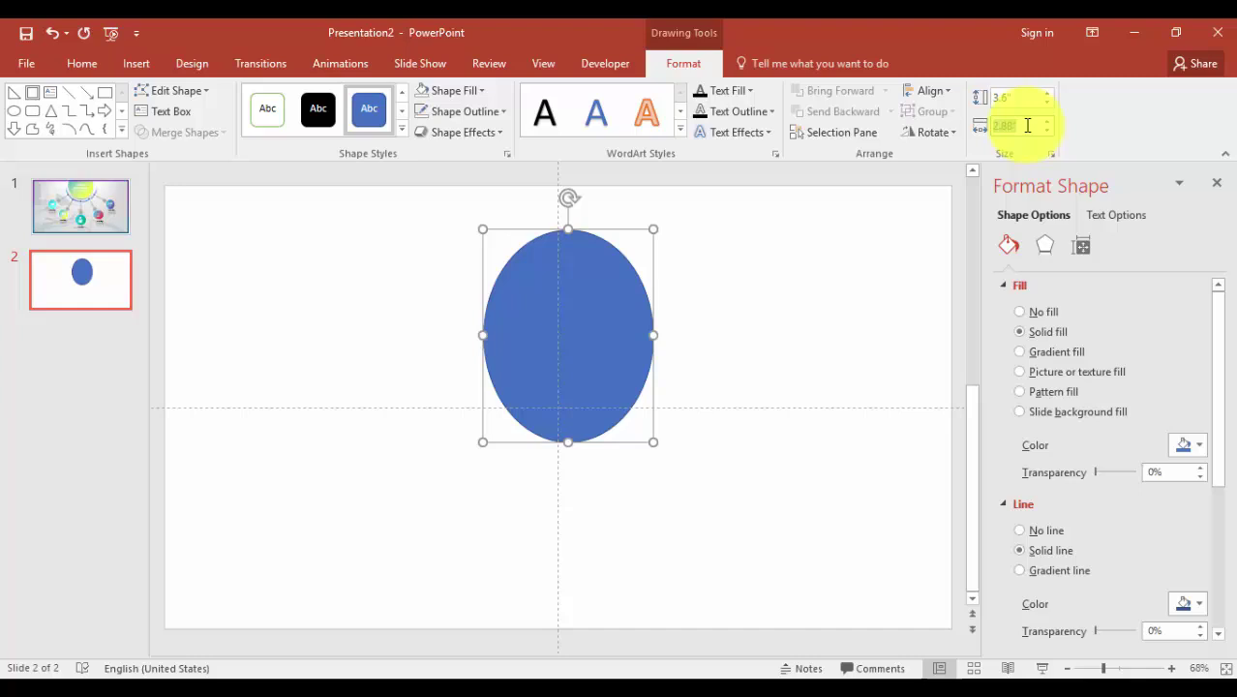
type(".6")
key("Return")
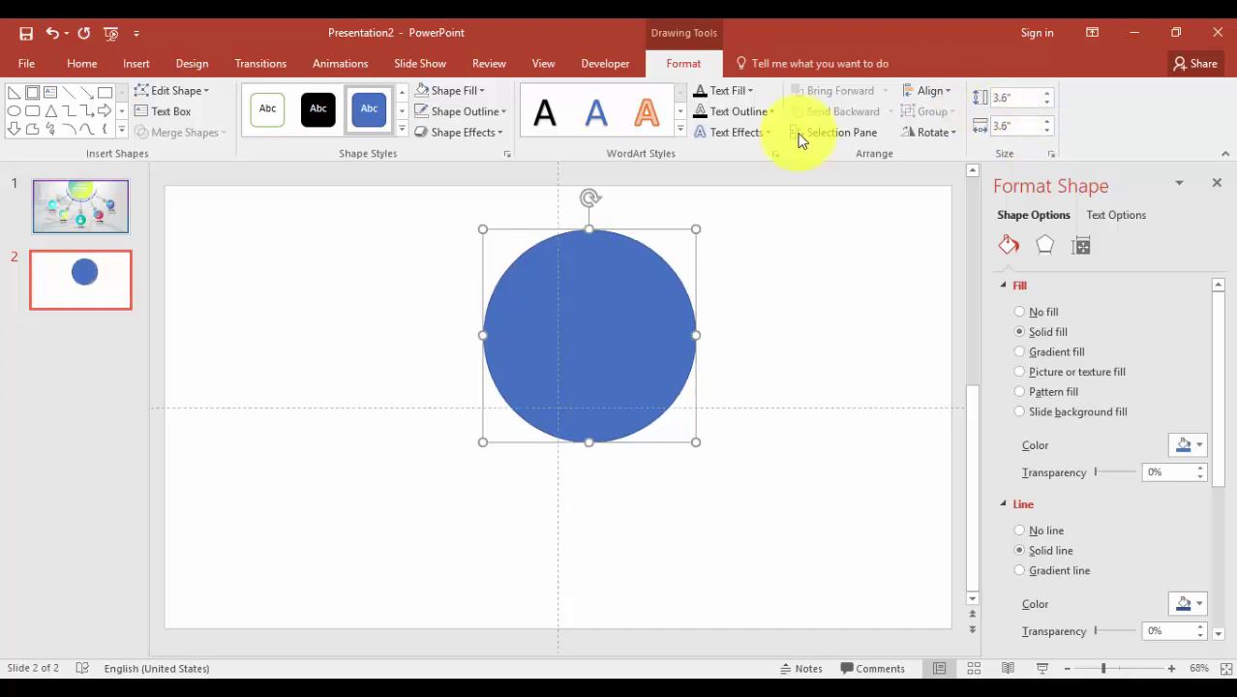
left_click_drag(608, 351, 570, 250)
Step: Centre the circle horizontally on the slide and remove its outline
left_click(941, 92)
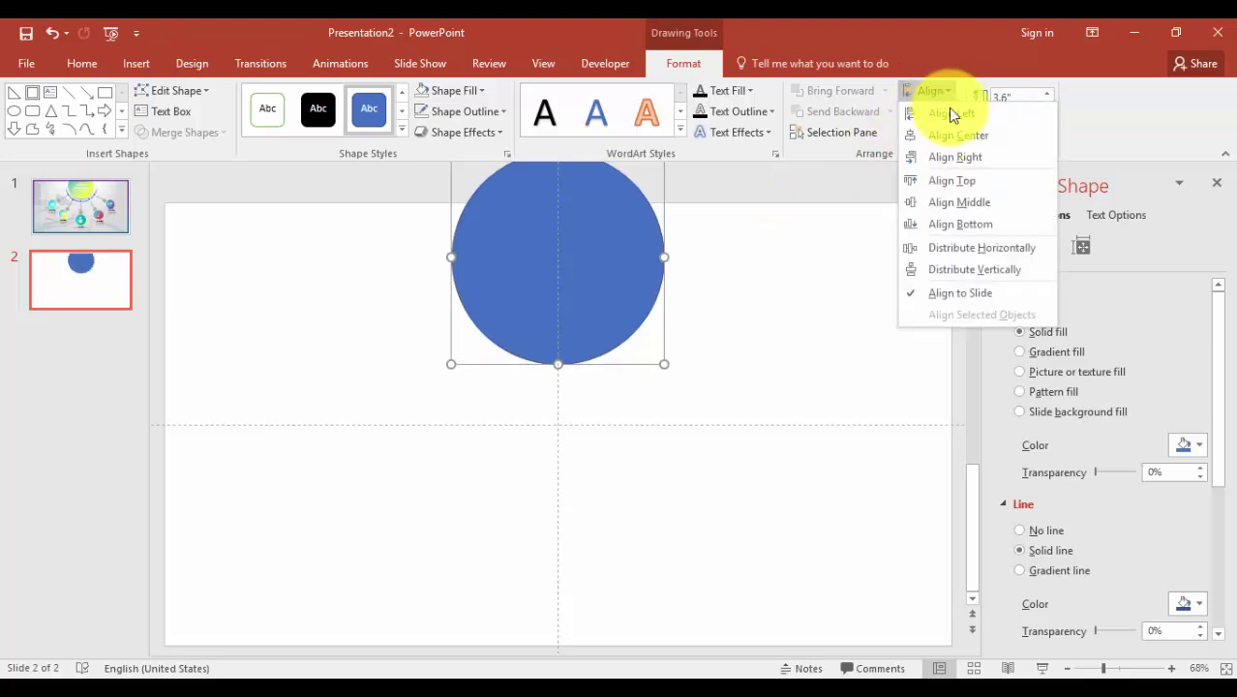
left_click(966, 132)
left_click(758, 329)
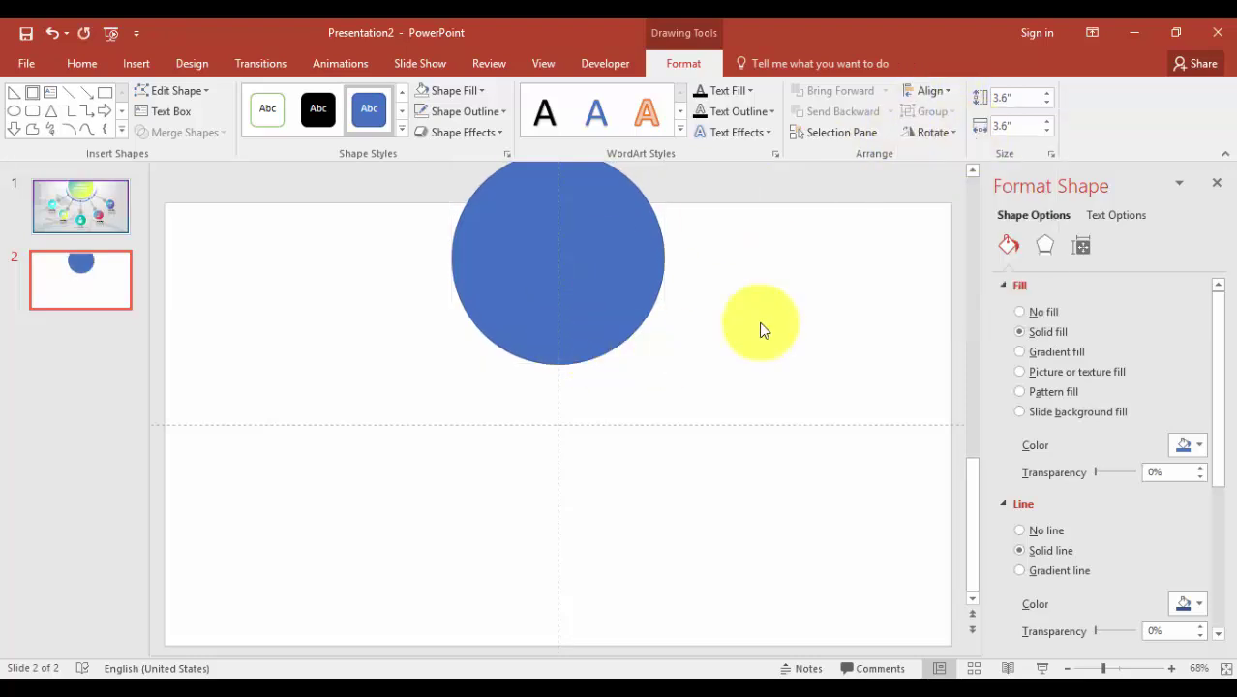
left_click(489, 245)
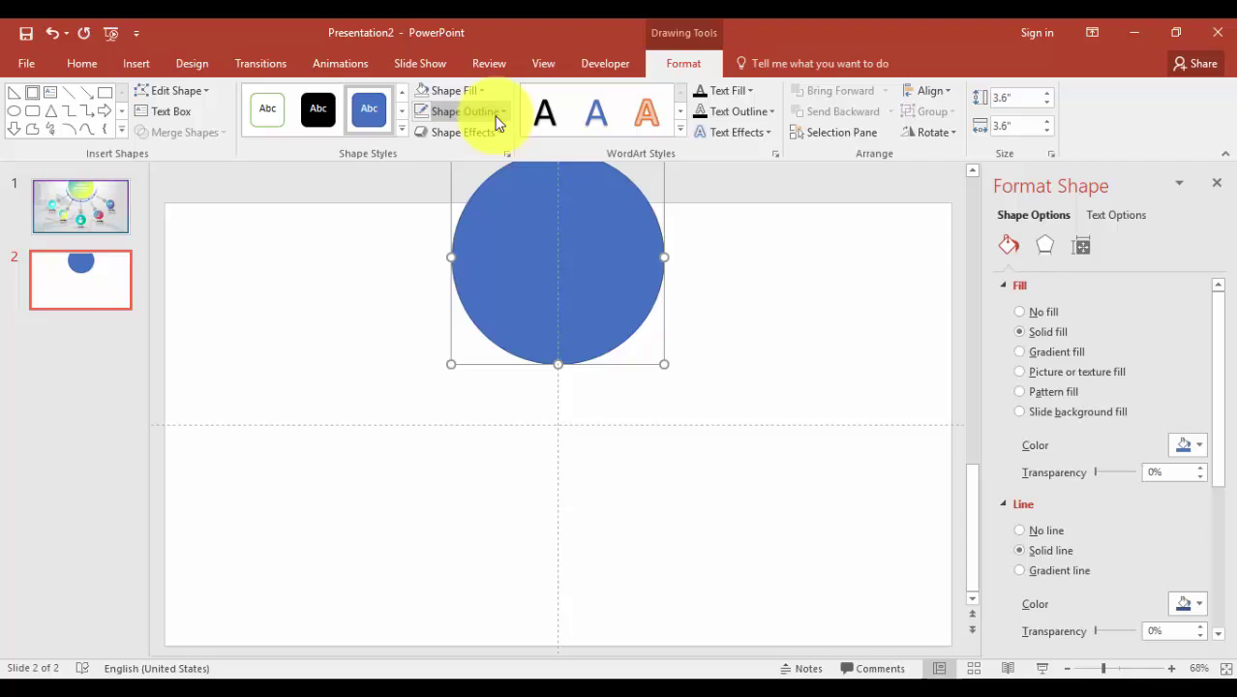
left_click(484, 112)
left_click(465, 271)
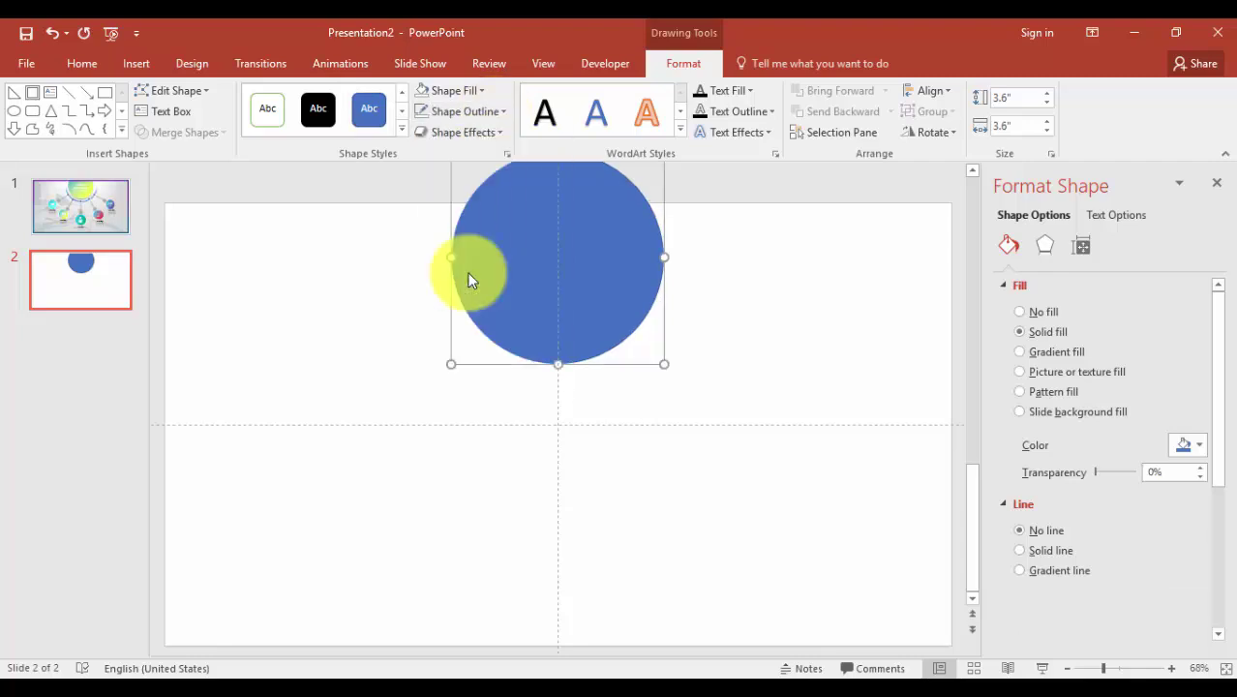
left_click(776, 274)
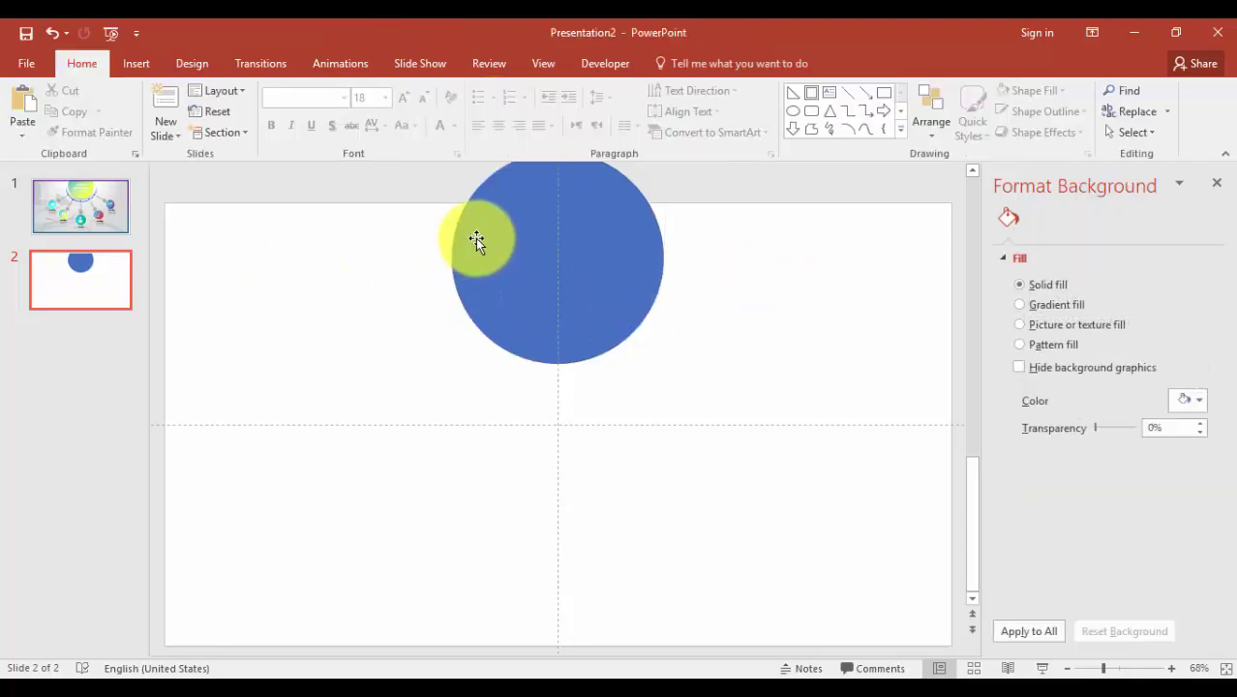
left_click(495, 237)
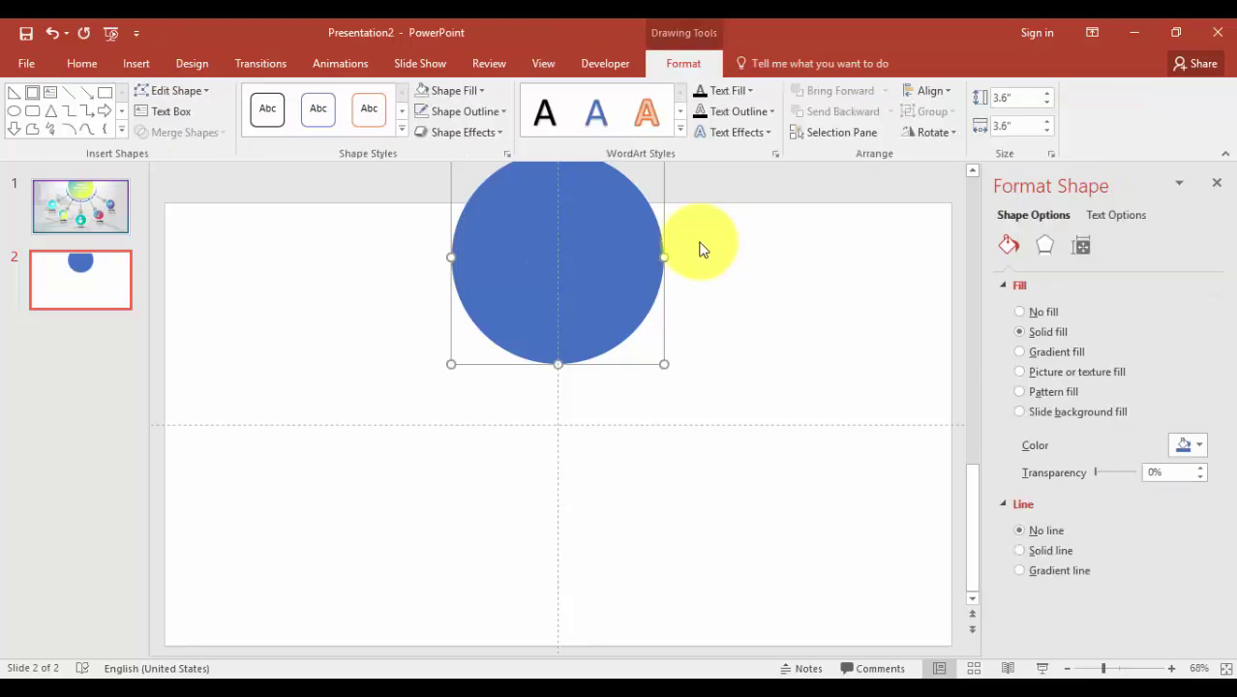
Step: Duplicate the circle, enlarge the copy to 4.87 inches, give it a dark blue outline and no fill
left_click_drag(602, 261, 447, 362)
left_click_drag(559, 465, 632, 520)
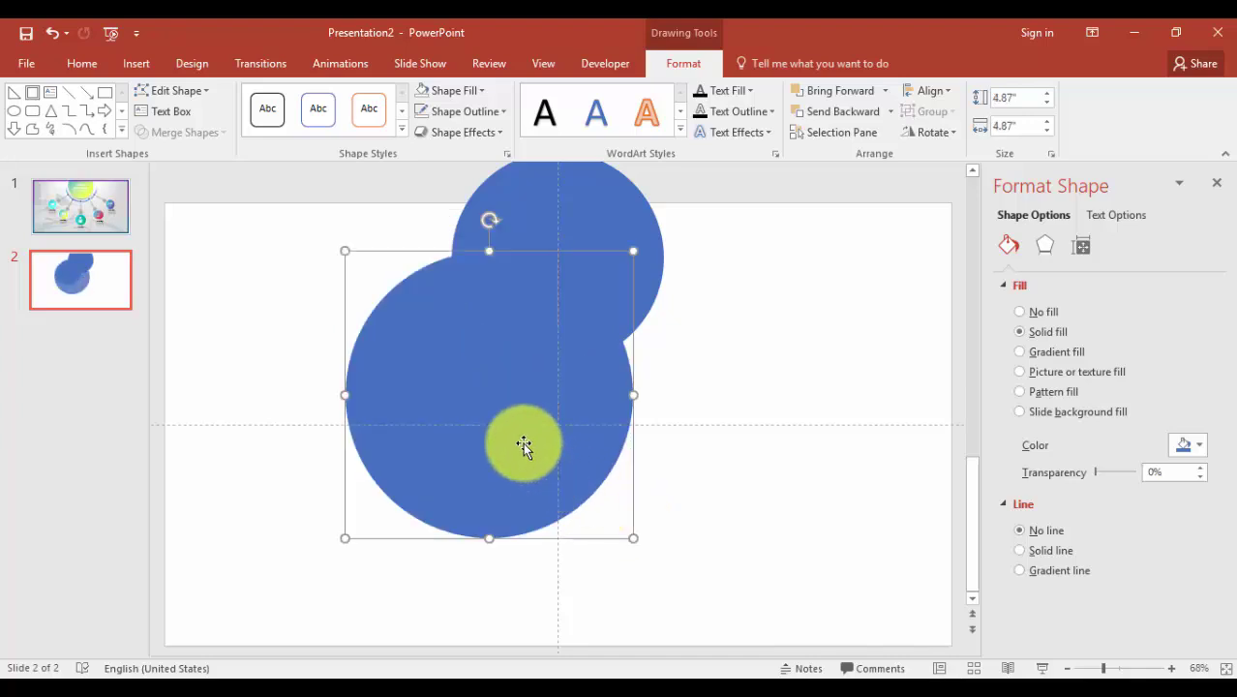
left_click(469, 113)
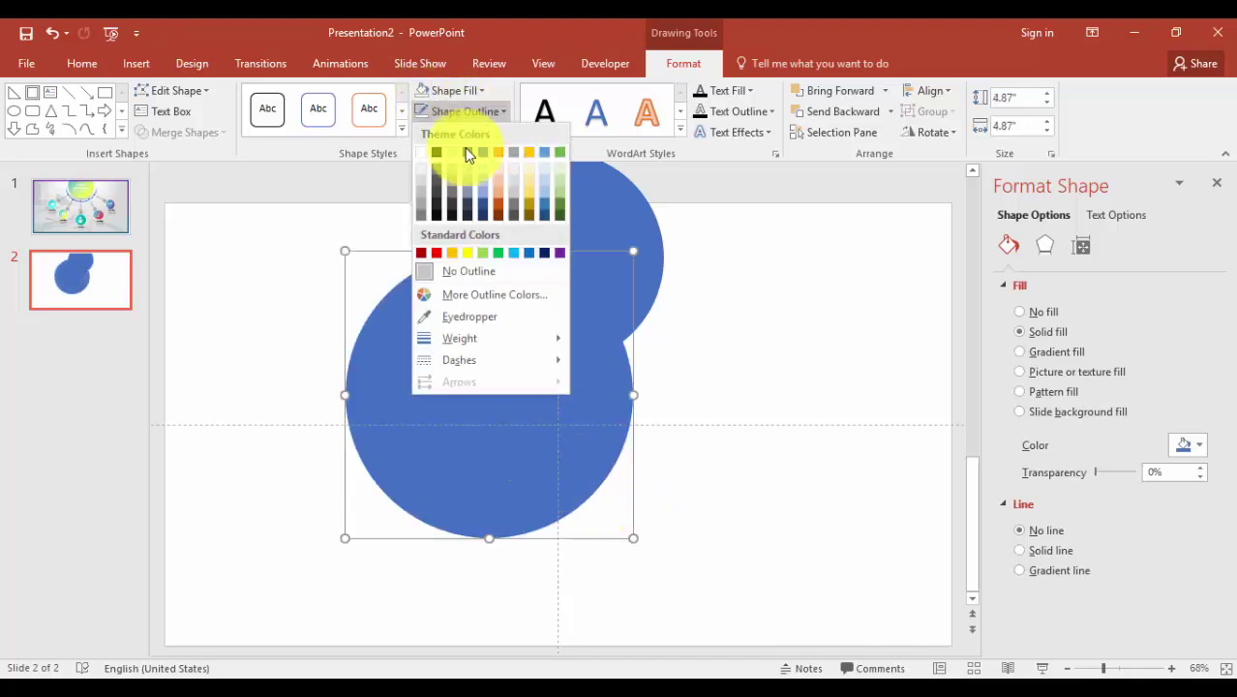
left_click(543, 253)
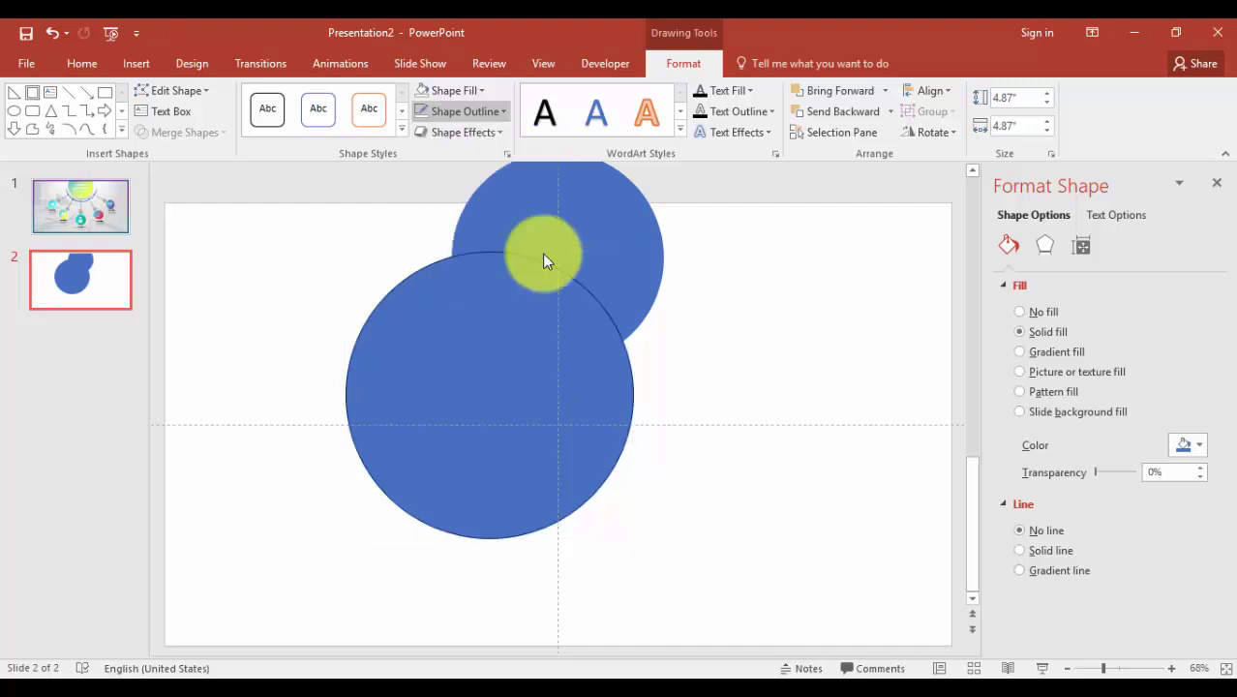
left_click(464, 90)
left_click(448, 242)
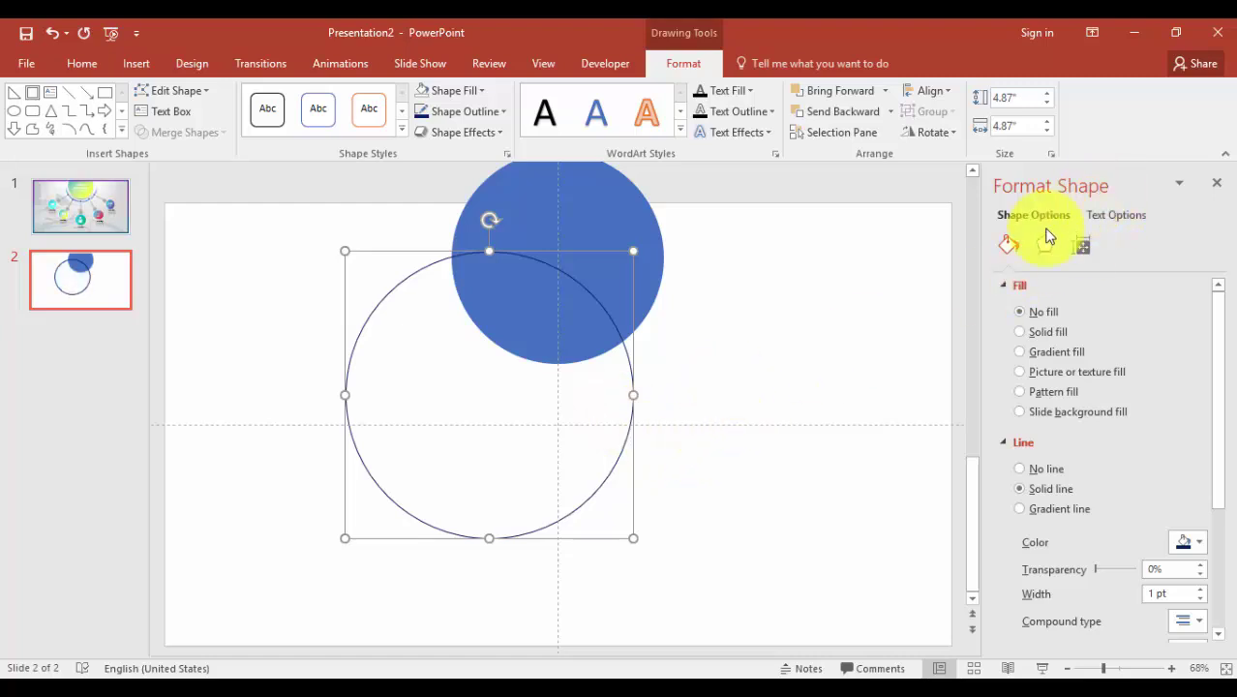
Step: Make the outline a gradient line with a dark blue stop at 76% and a faded 36% stop
left_click(1004, 285)
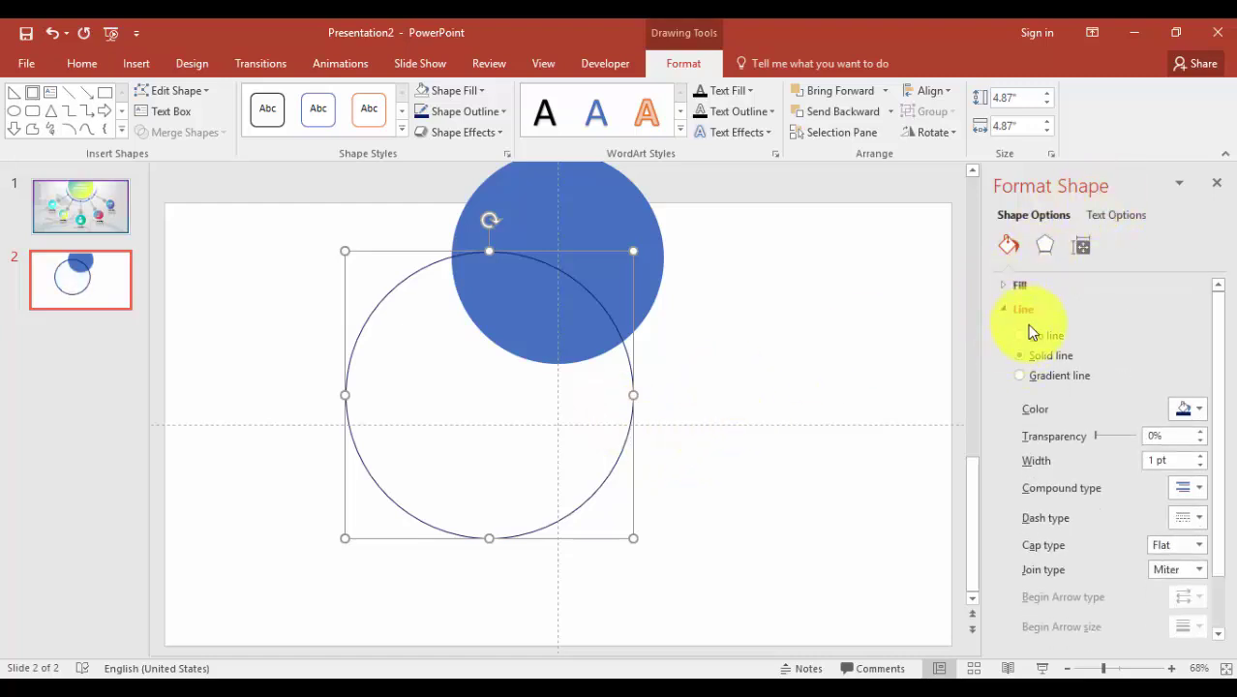
left_click(1049, 374)
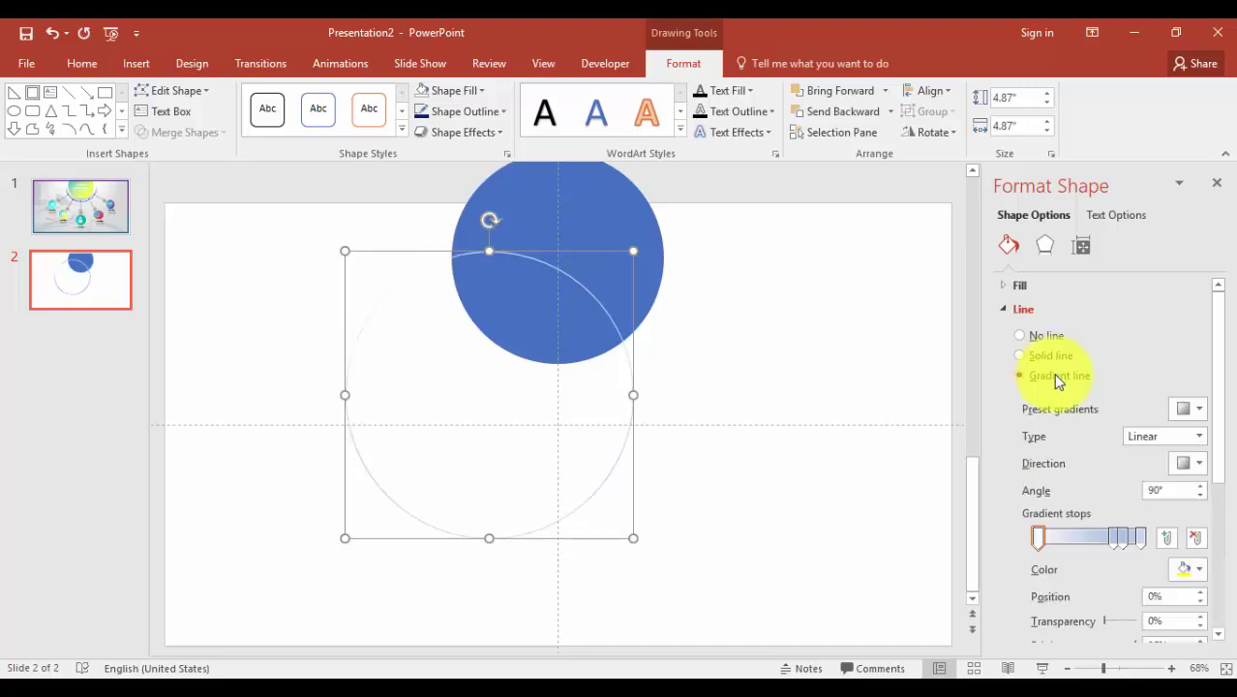
left_click(1113, 540)
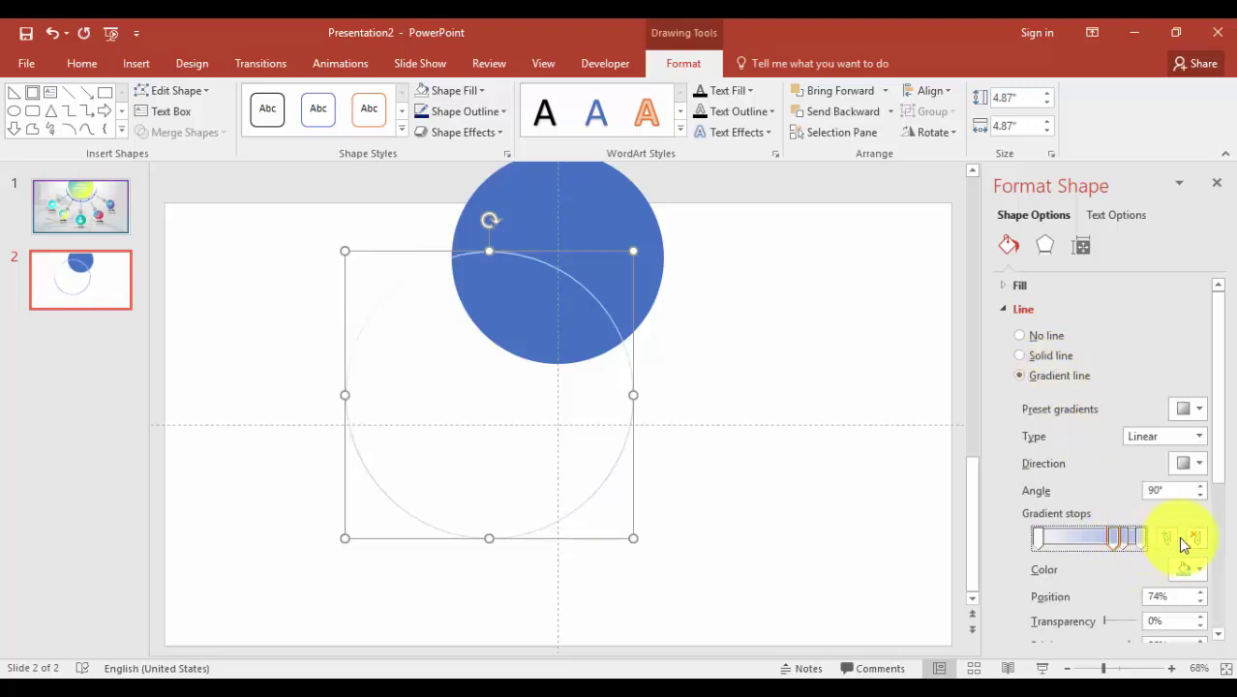
left_click(1194, 540)
left_click(1195, 539)
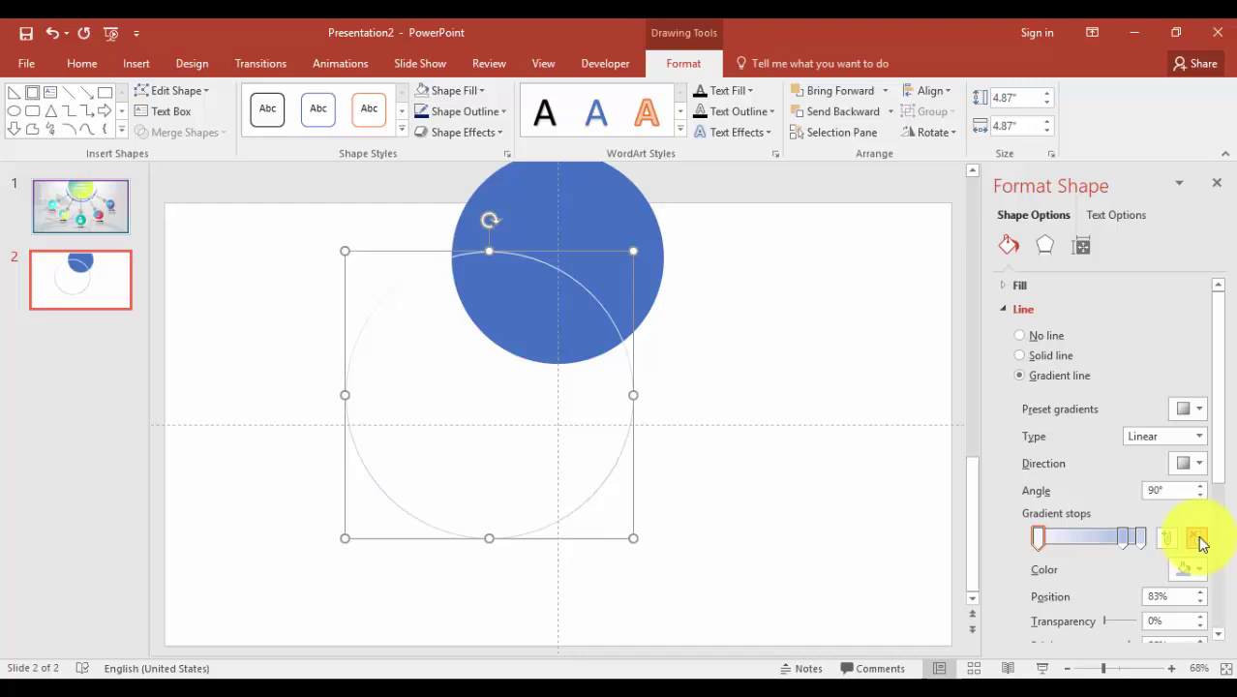
left_click(1142, 538)
left_click(1200, 570)
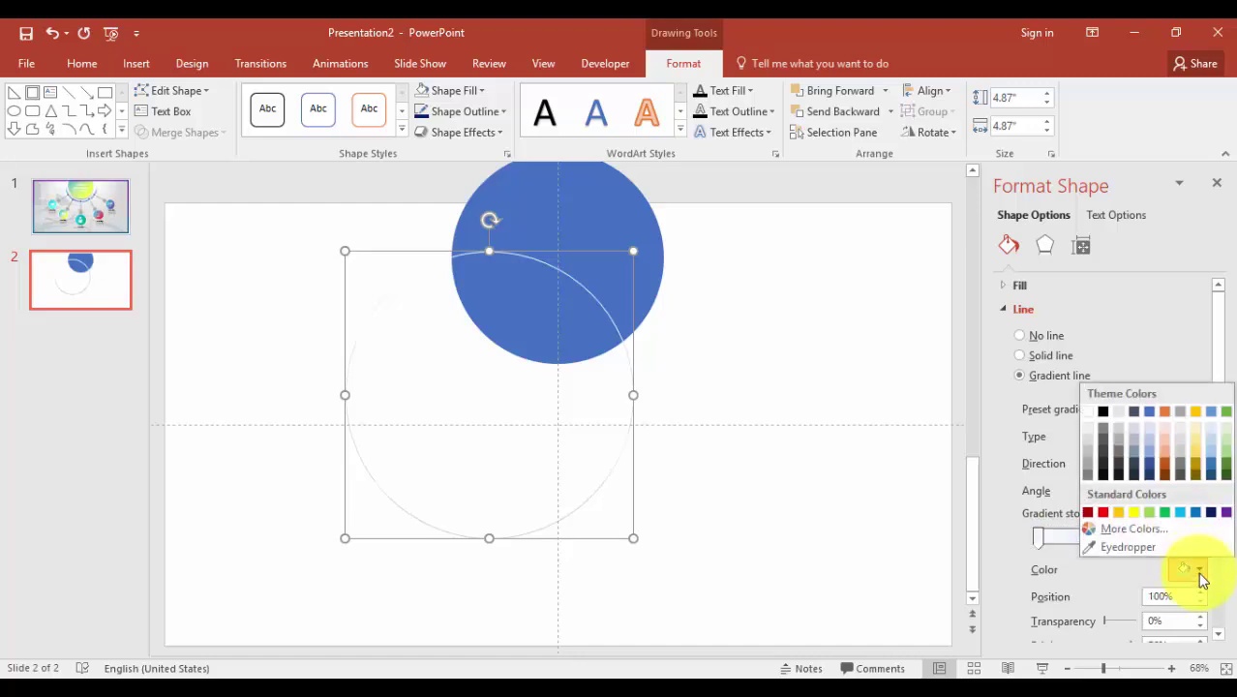
left_click(1211, 514)
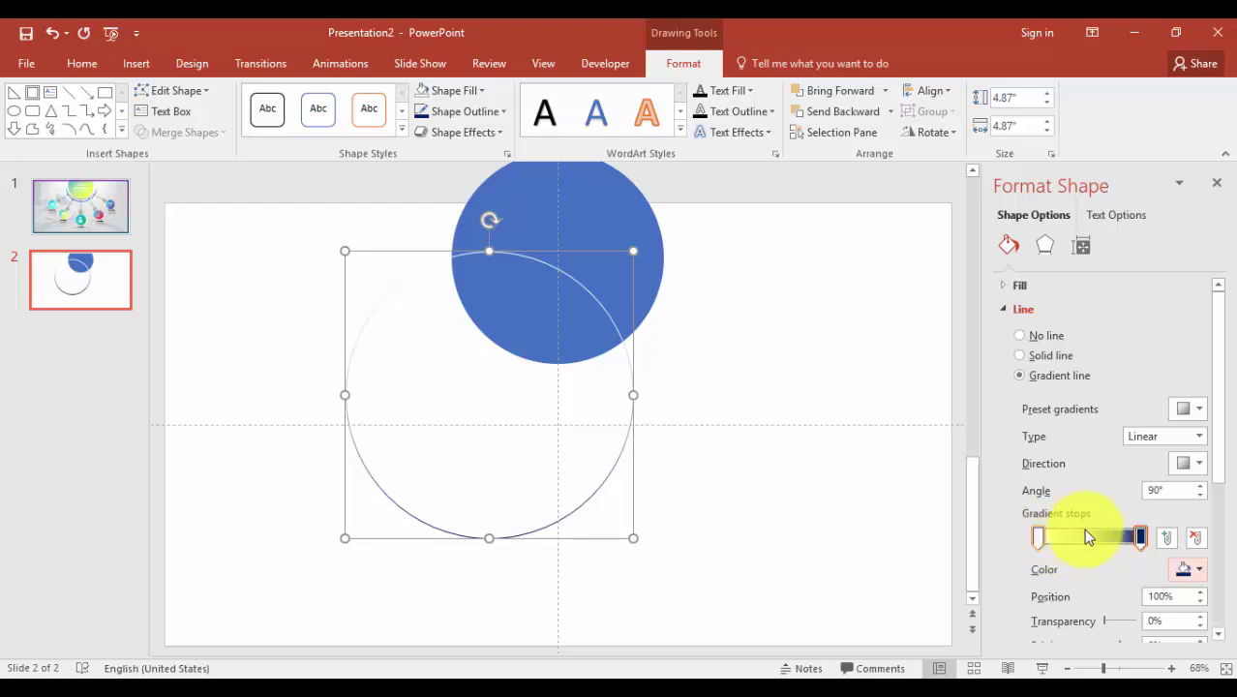
left_click_drag(1139, 538, 1080, 538)
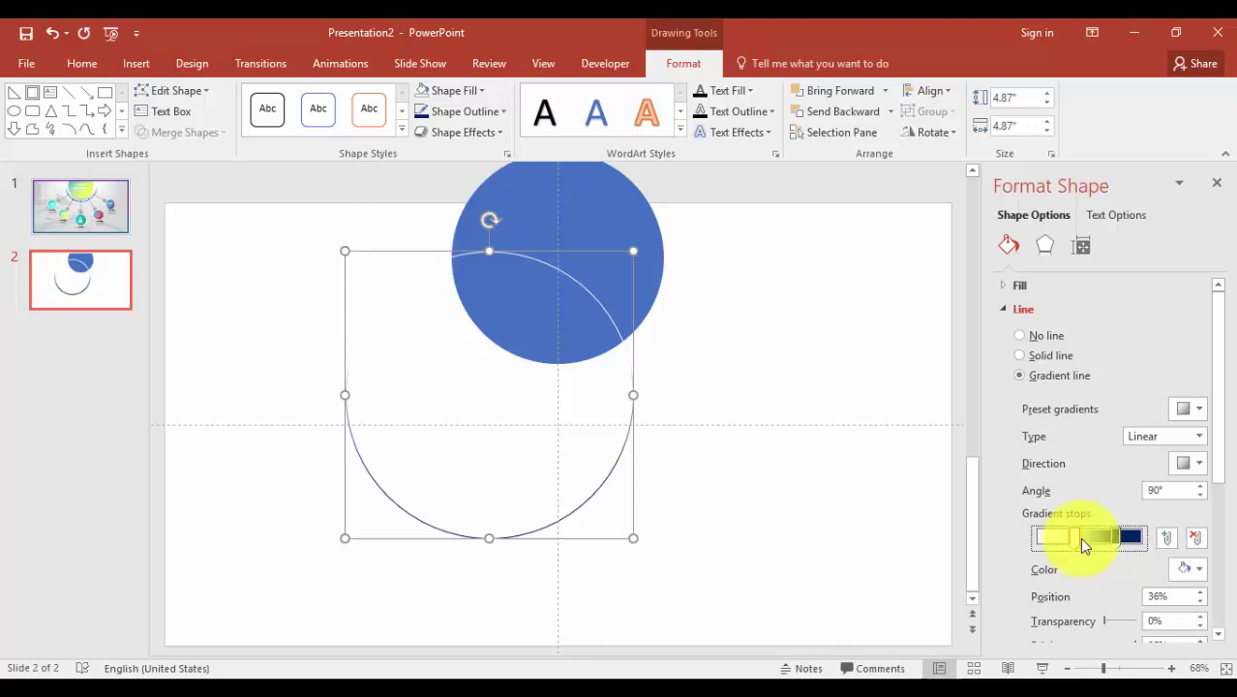
left_click_drag(1104, 621, 1135, 625)
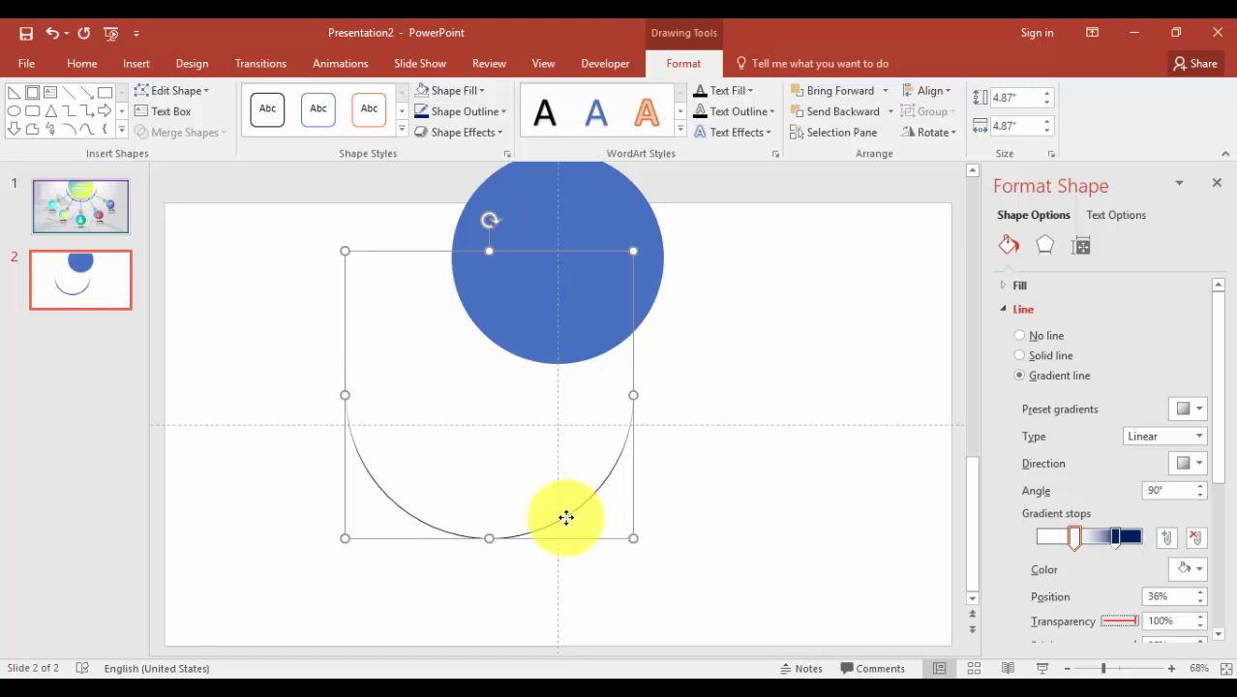
Step: Position the arc around the blue circle and thicken its line to 3 pt
left_click_drag(567, 518, 633, 380)
left_click_drag(1217, 456, 1230, 568)
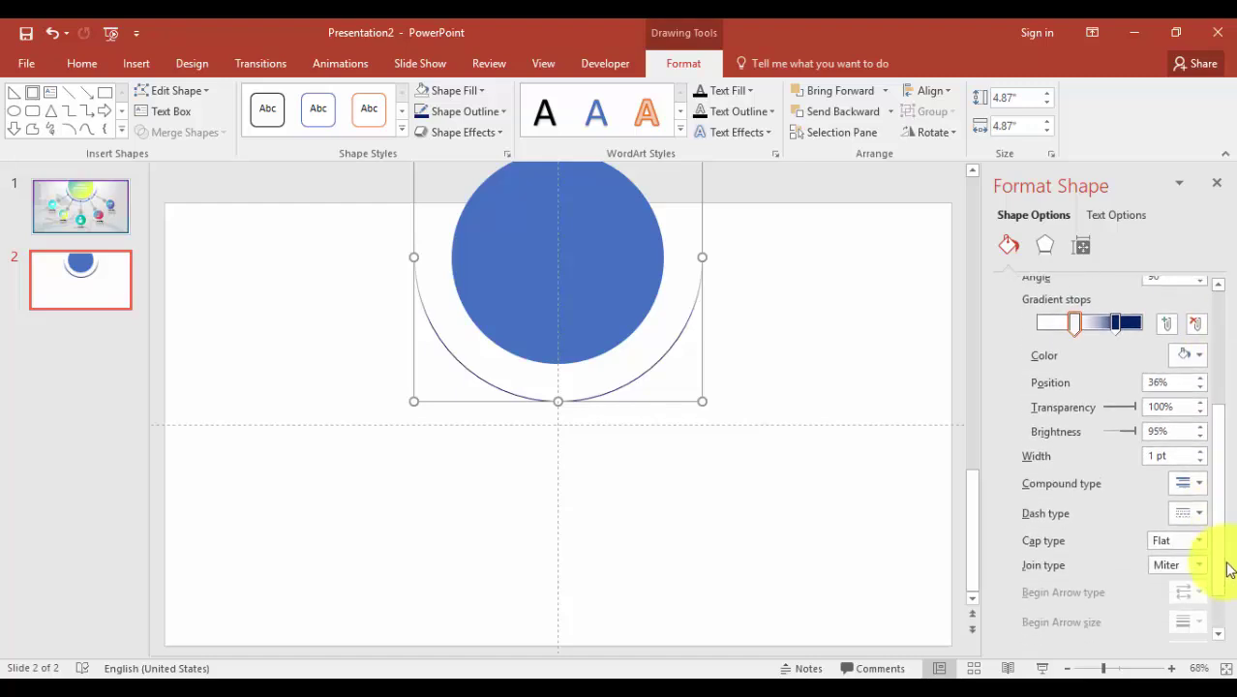
left_click(1201, 452)
left_click(1201, 453)
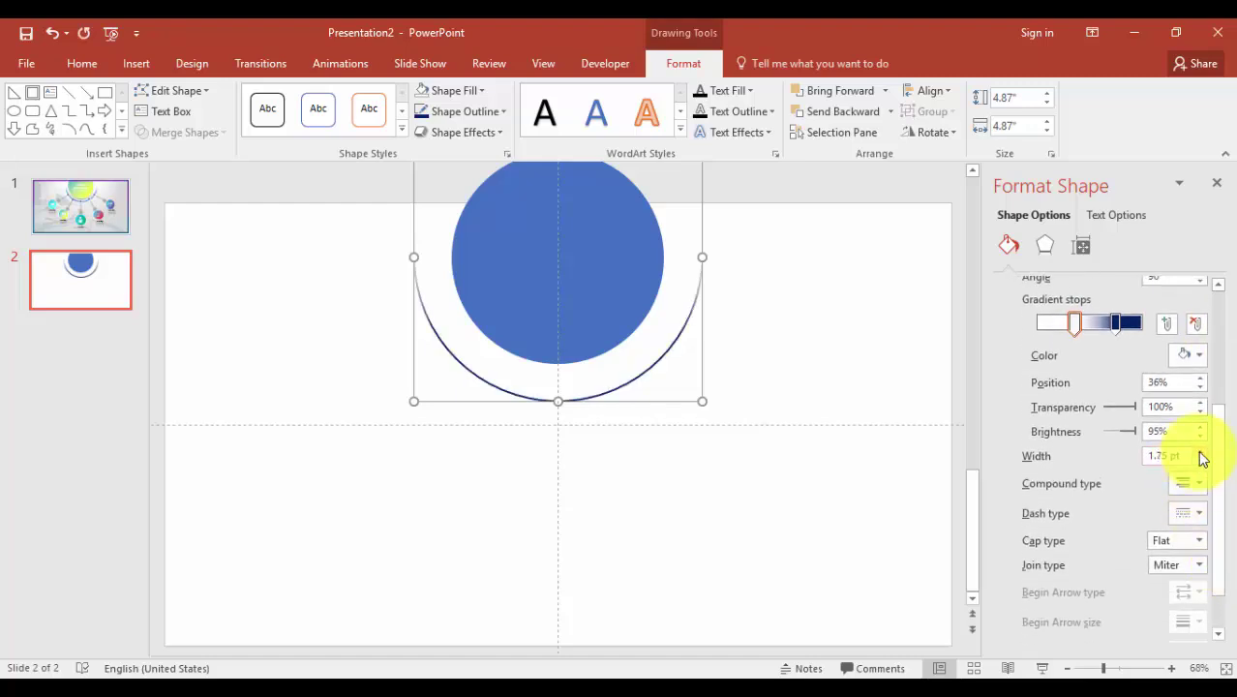
left_click(1201, 452)
left_click(1200, 452)
left_click(1200, 452)
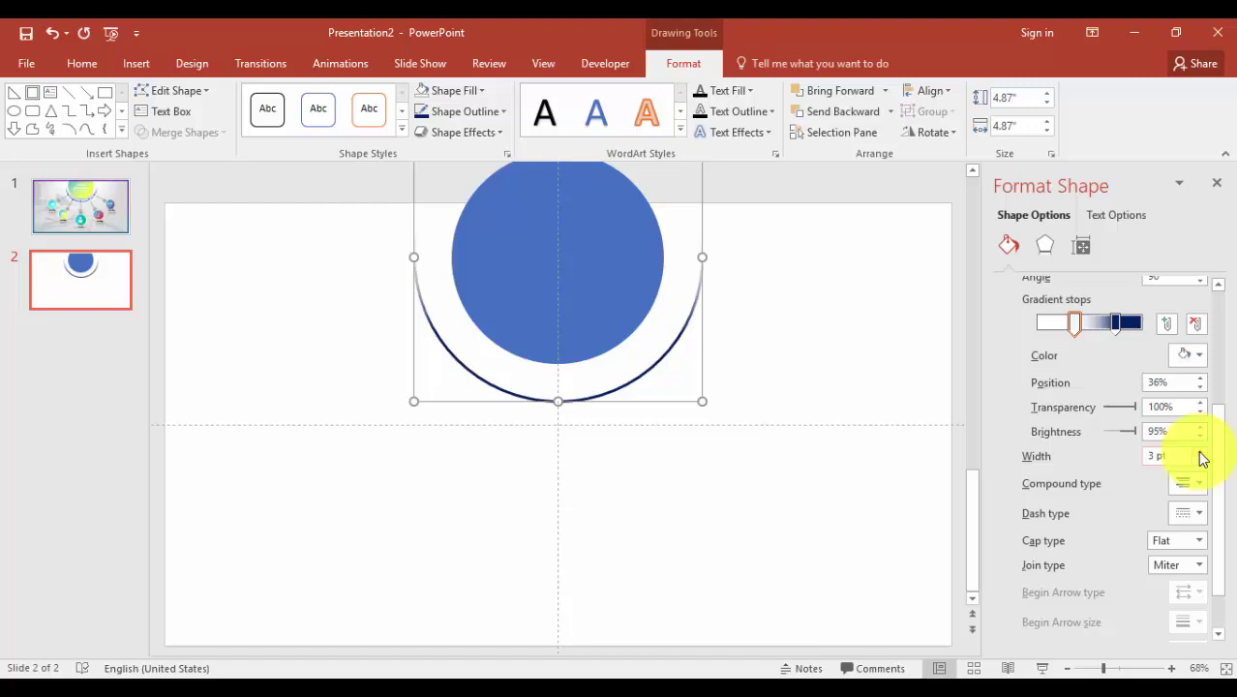
left_click(845, 403)
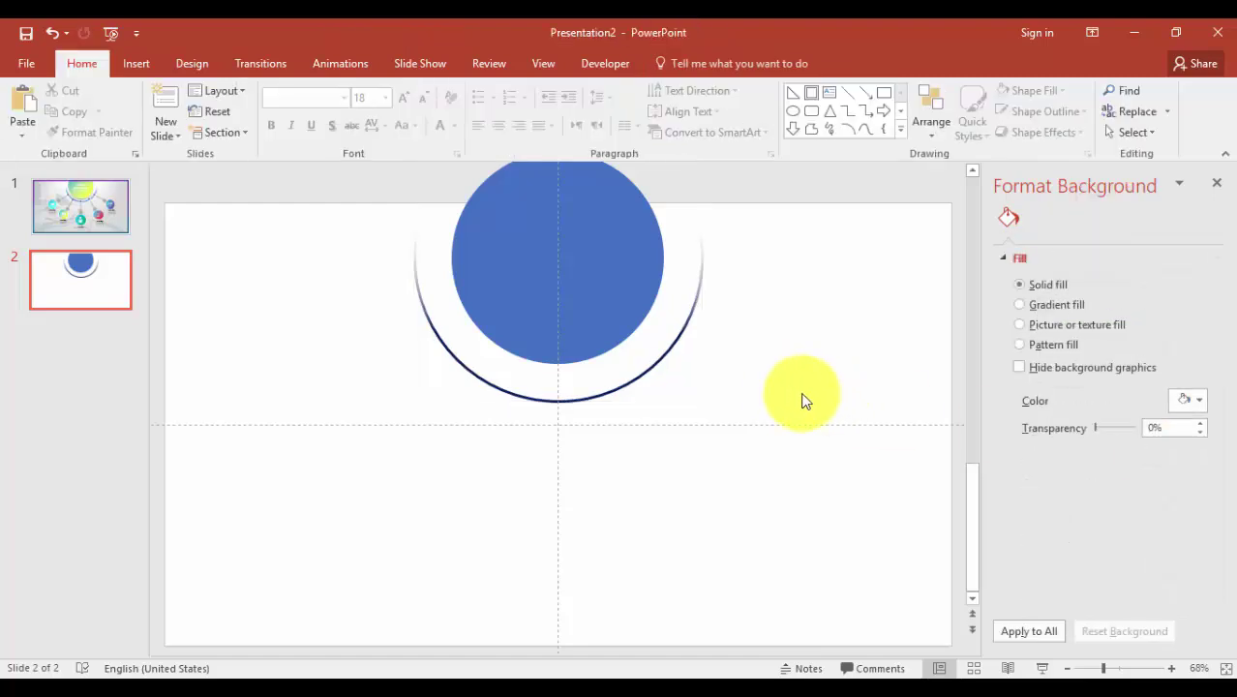
Step: Give slide 2 a radial gradient background, checking it against reference slide 1
left_click(78, 204)
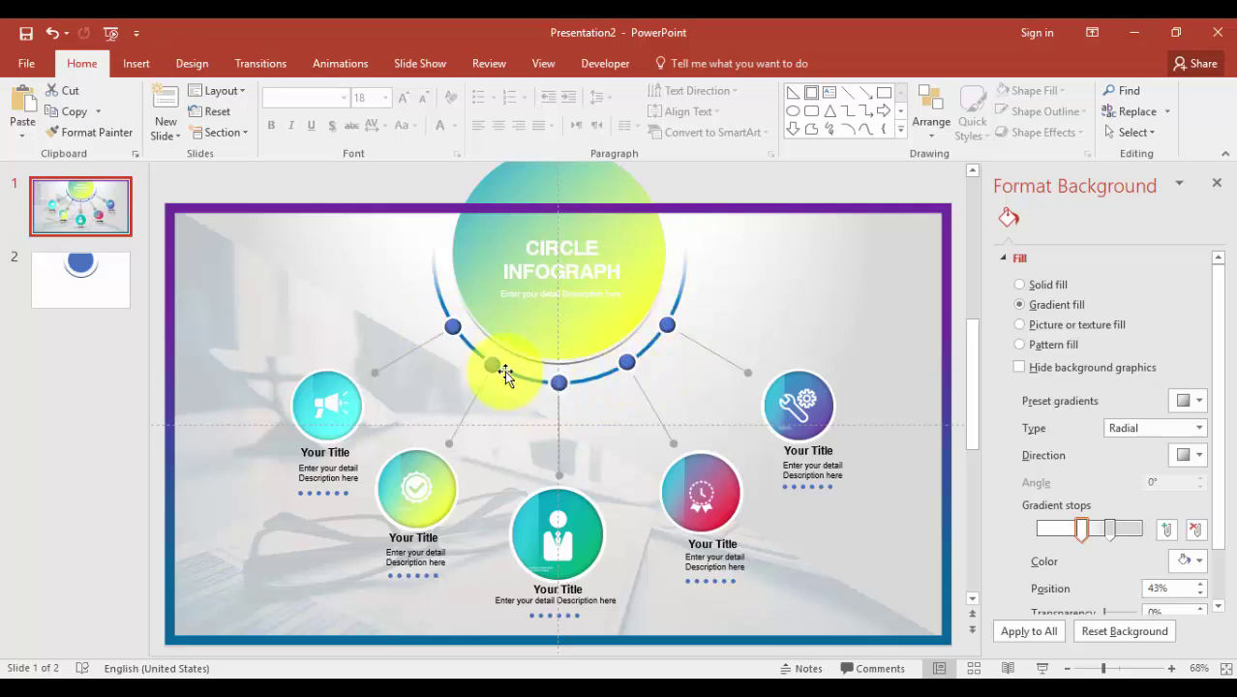
left_click(103, 274)
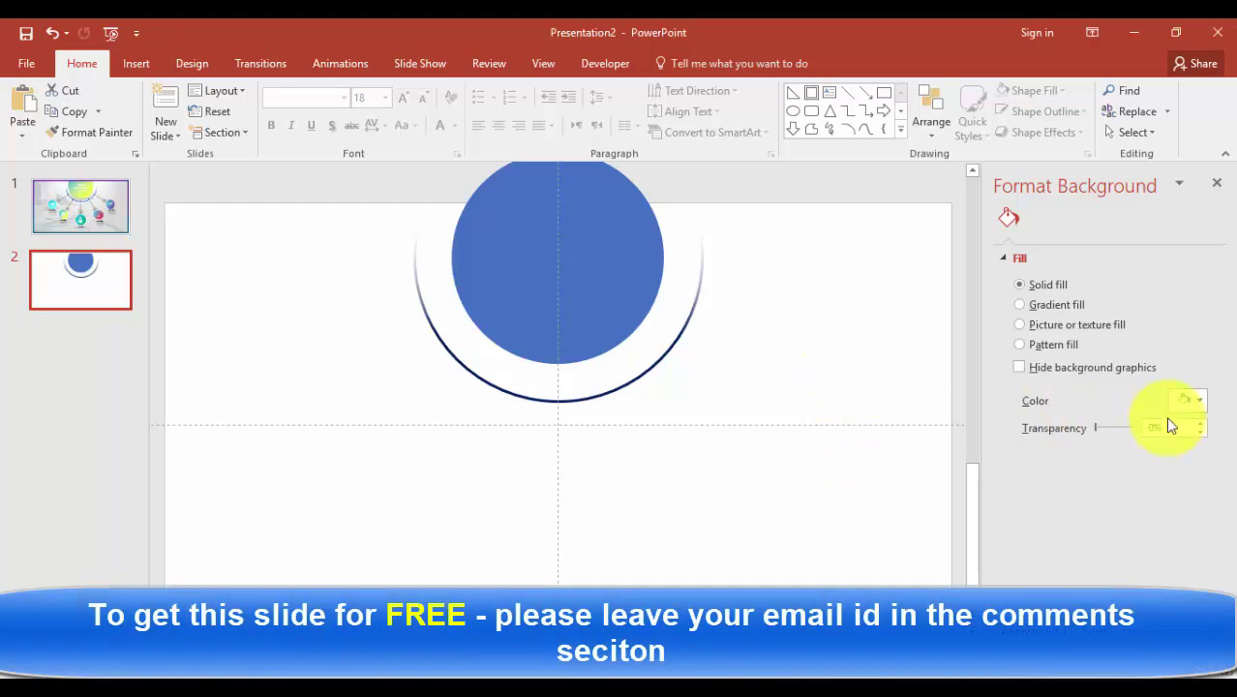
left_click(1073, 310)
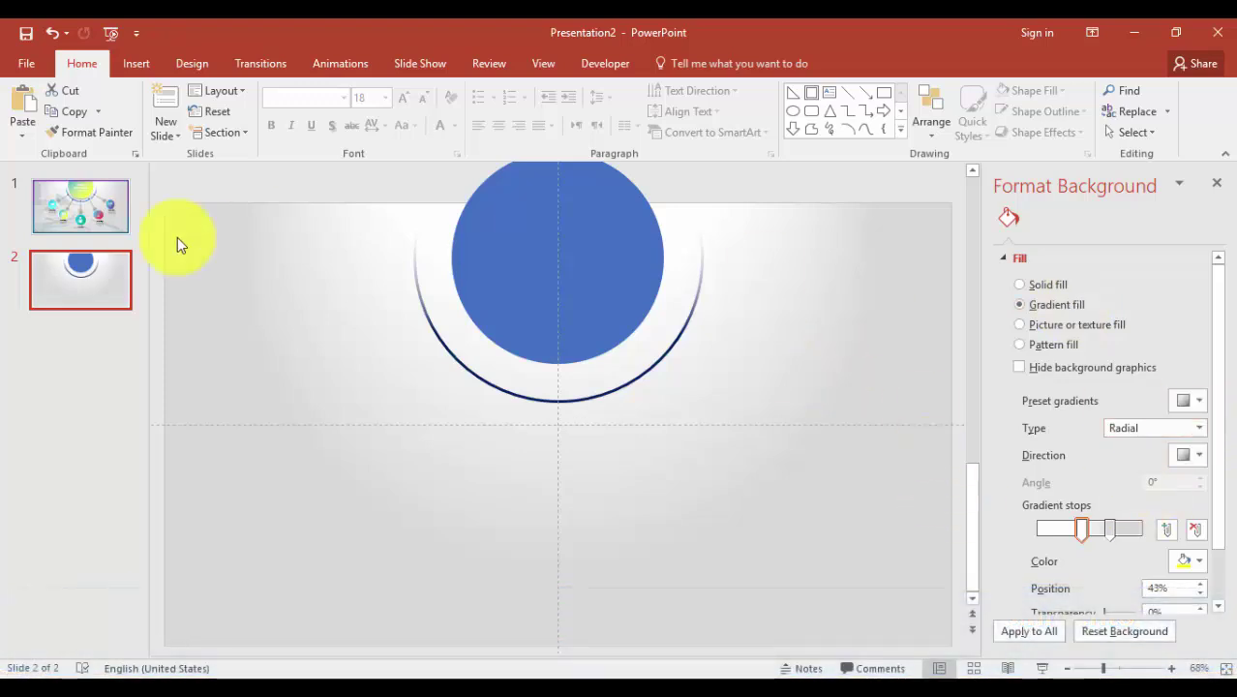
left_click(96, 207)
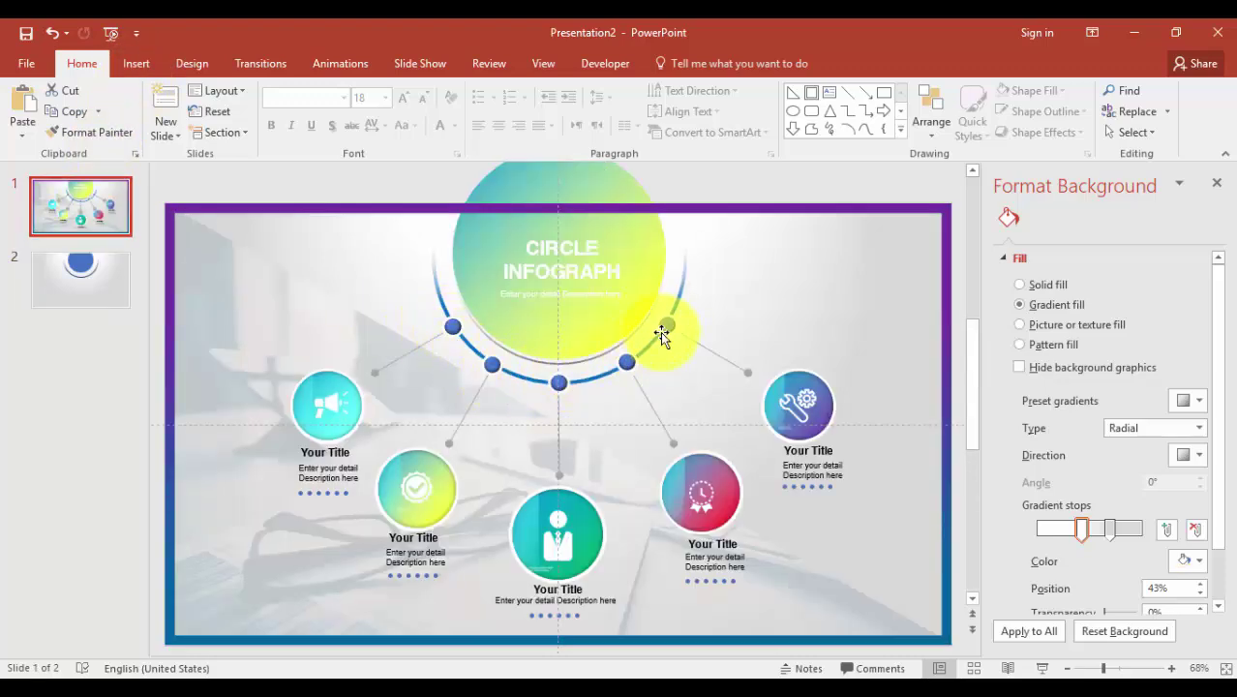
left_click(77, 279)
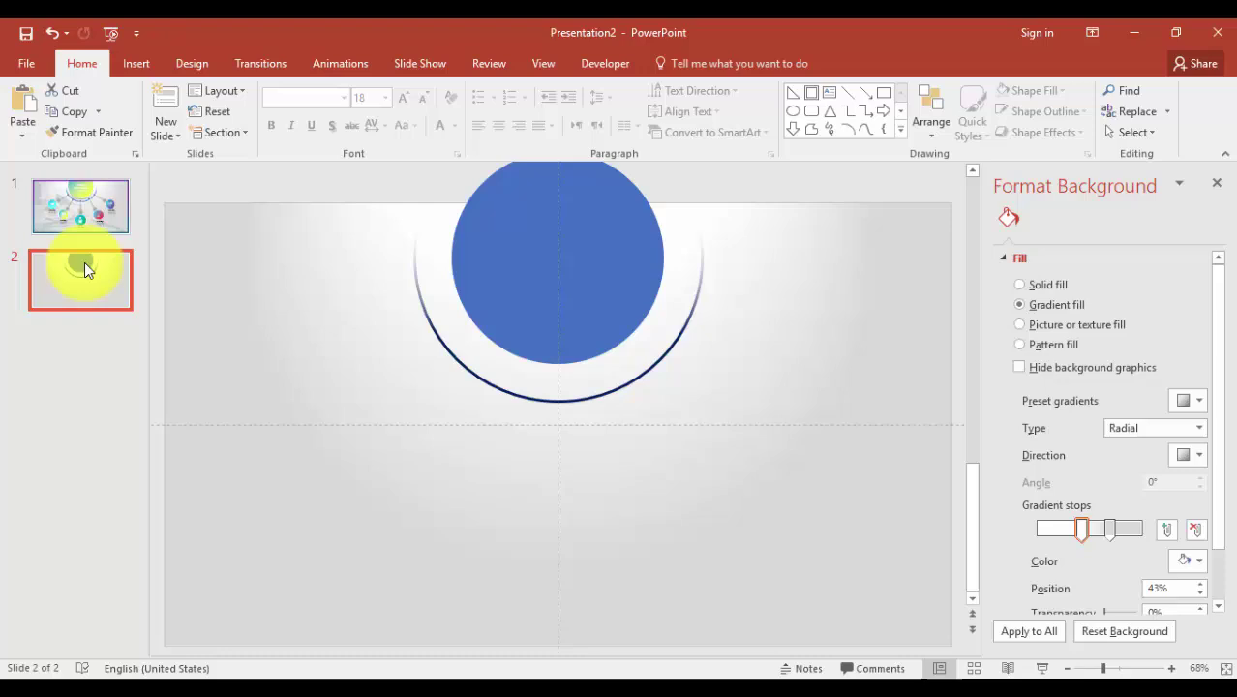
left_click(146, 64)
Step: Draw a small 0.28-inch circle to the left of the arc
left_click(307, 116)
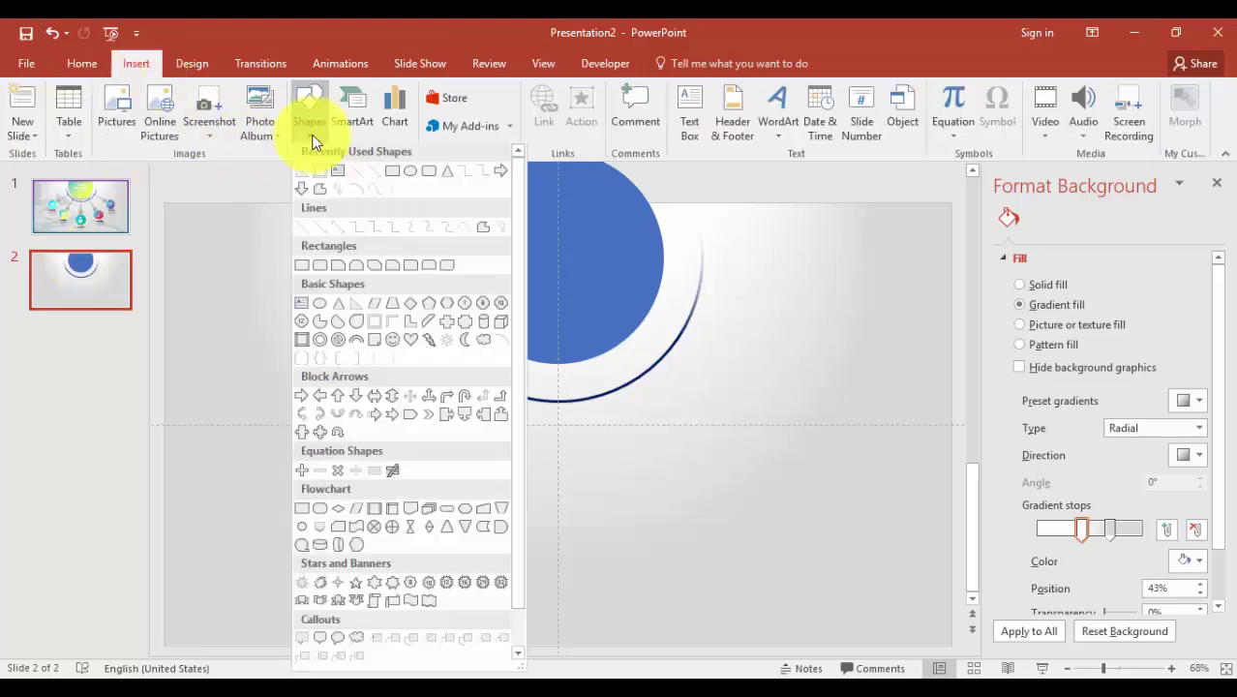
left_click(412, 184)
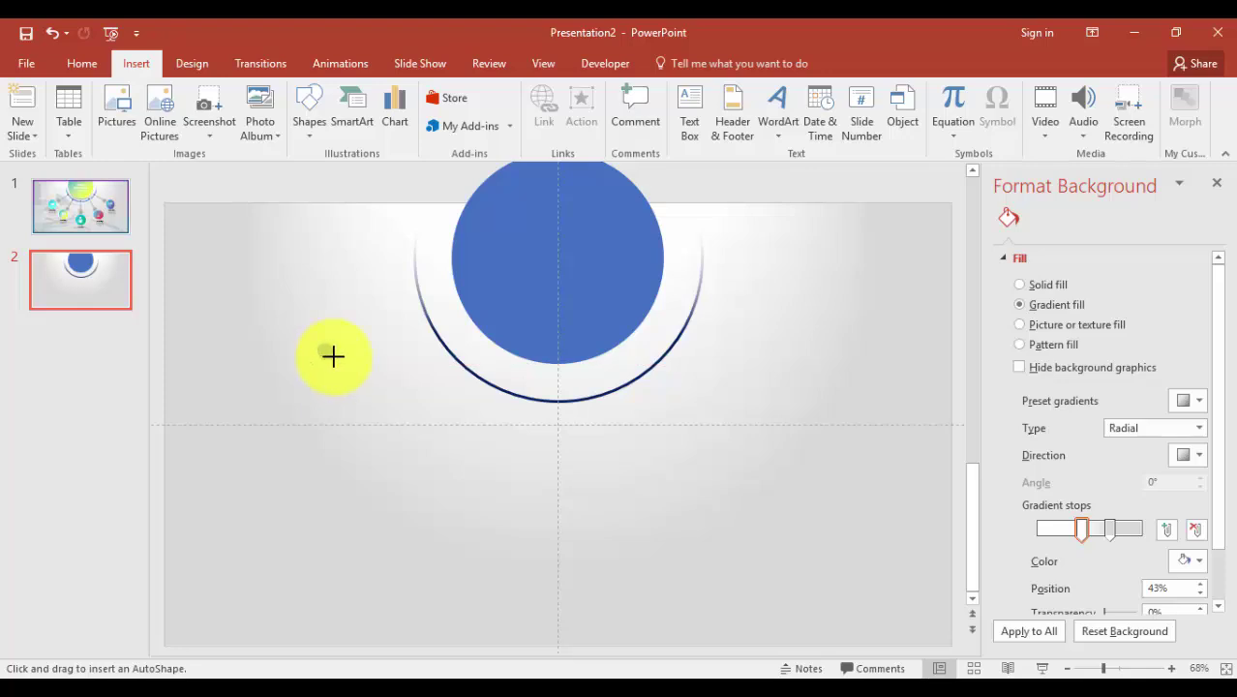
left_click_drag(332, 357, 312, 339)
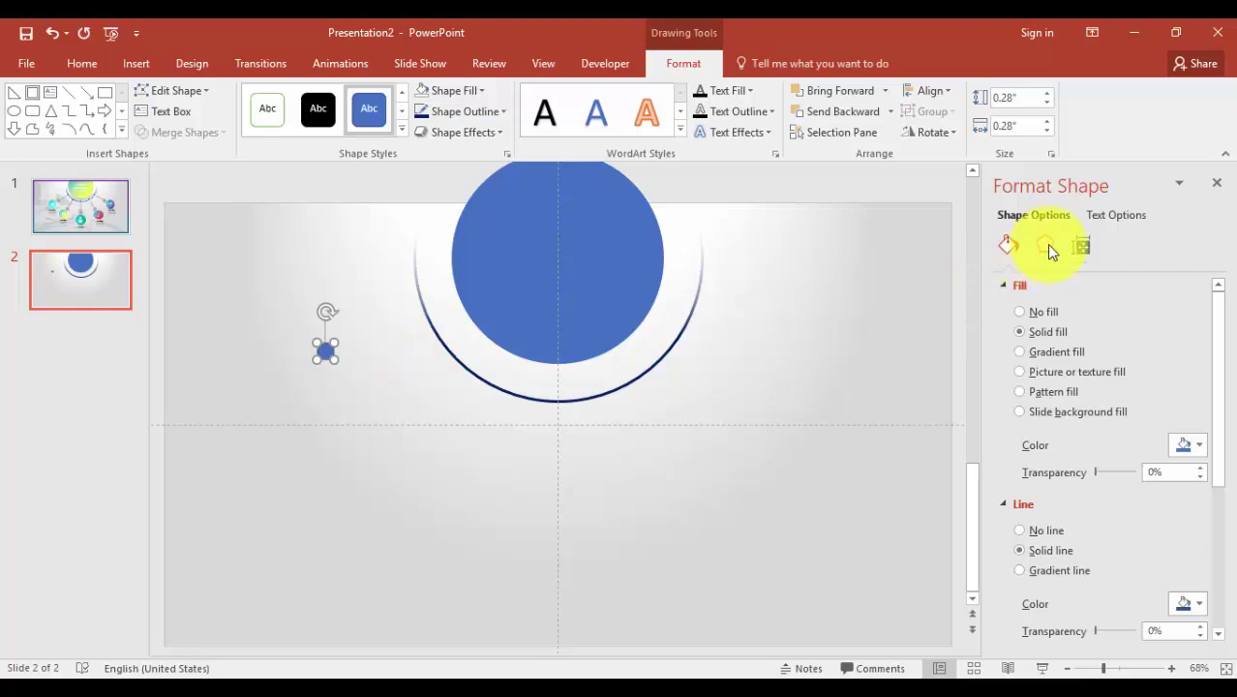
Step: Give the bead a rounded 6 pt top bevel and a coloured 5 pt contour
left_click(1047, 244)
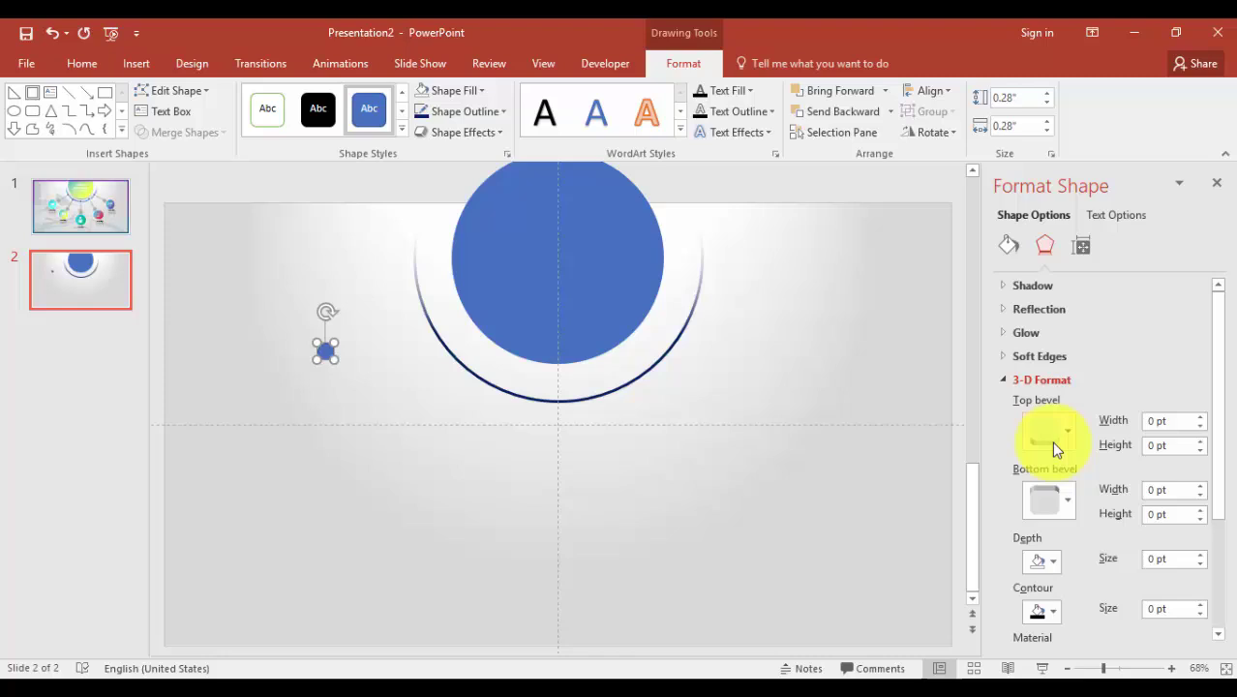
left_click(1050, 435)
left_click(1052, 279)
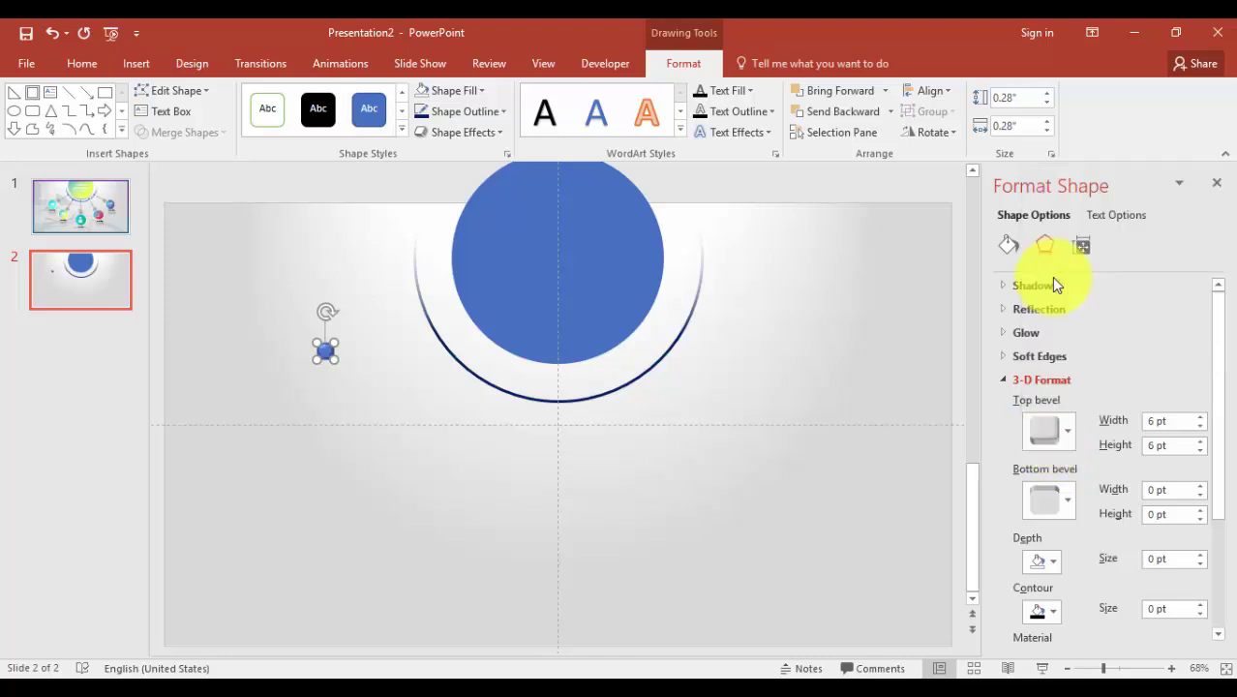
left_click_drag(1224, 408, 1224, 511)
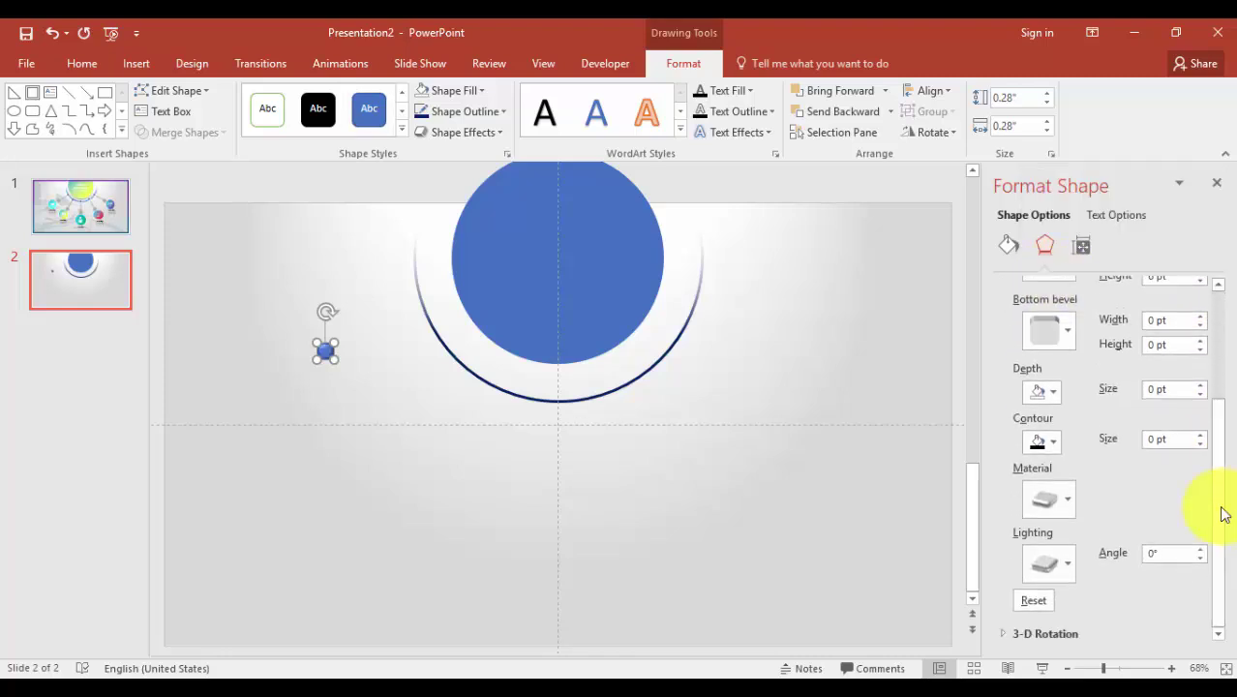
left_click(1050, 447)
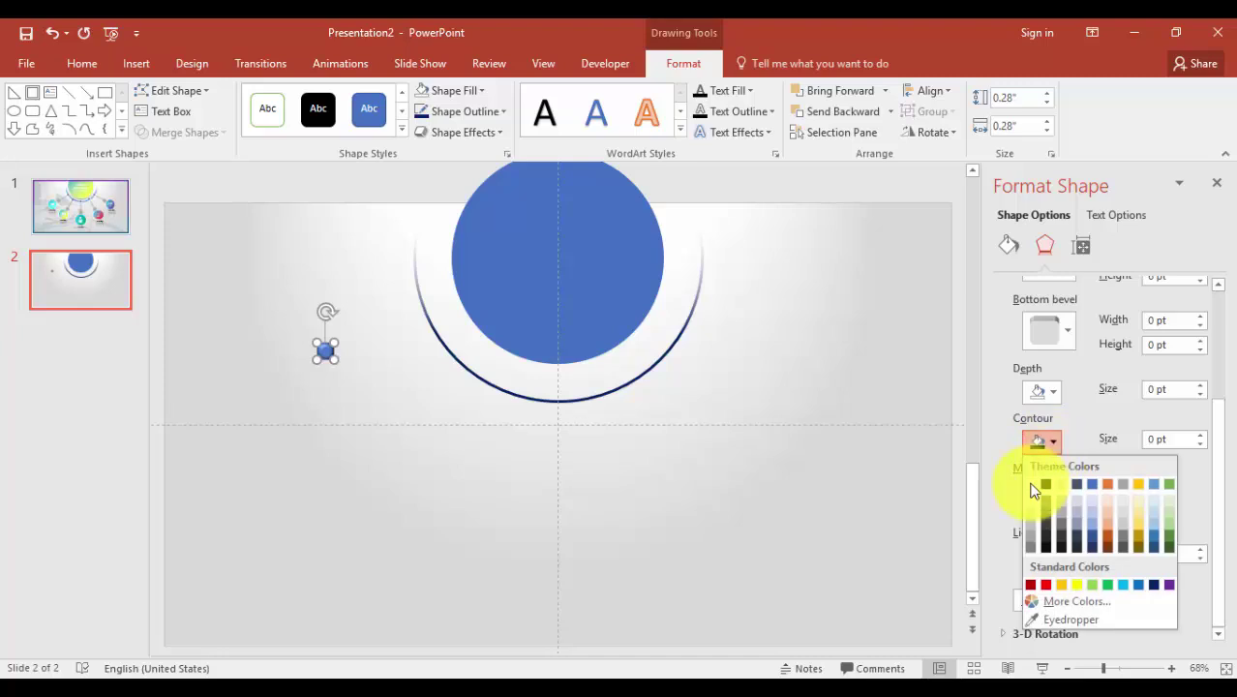
left_click(1034, 491)
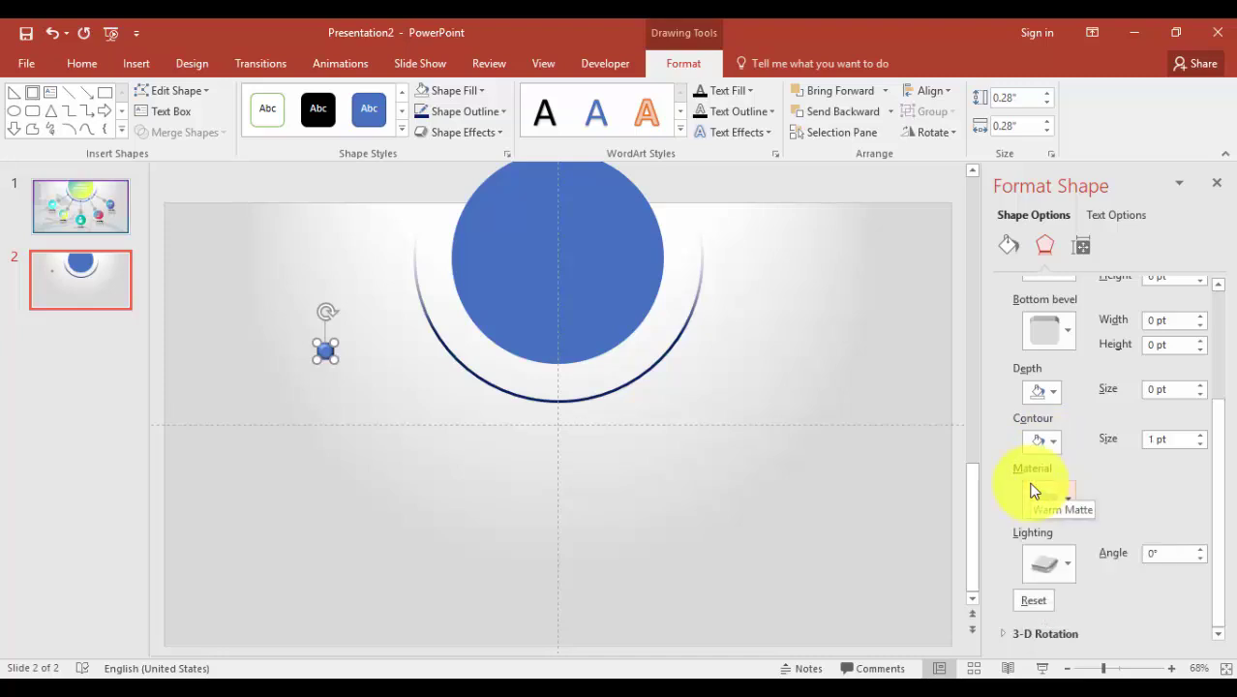
left_click(1200, 435)
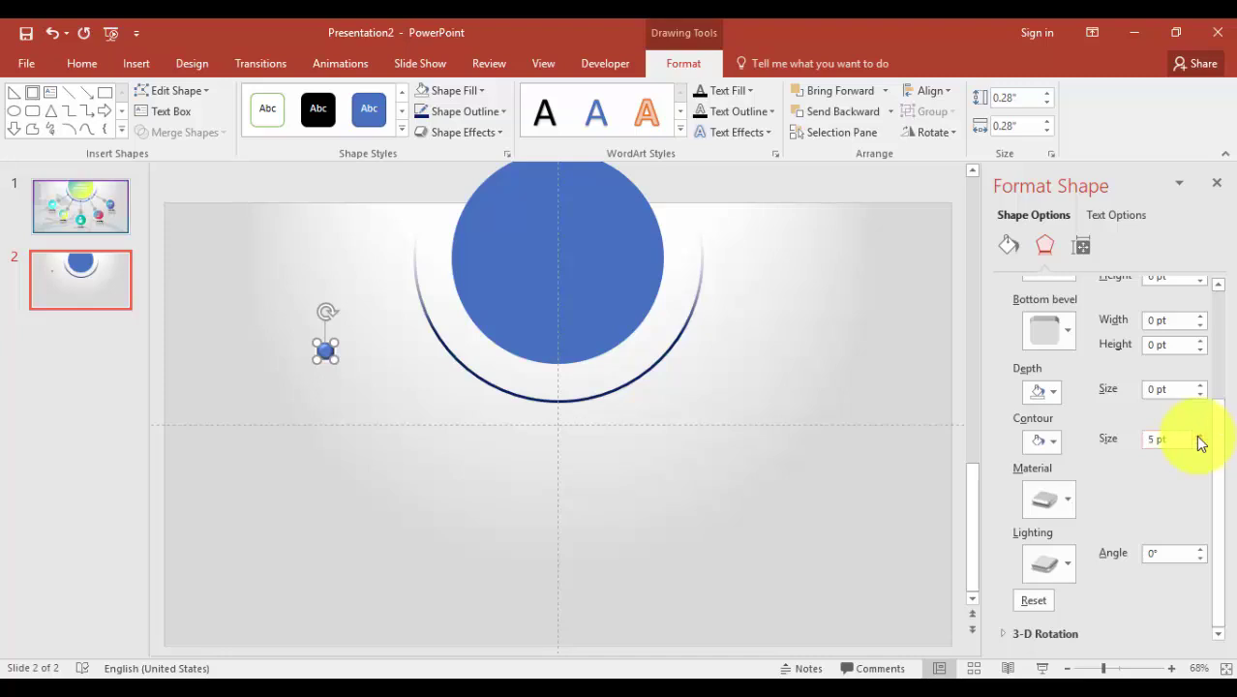
Step: Move the bead onto the arc's left end and place copies at the bottom and right end
left_click(313, 375)
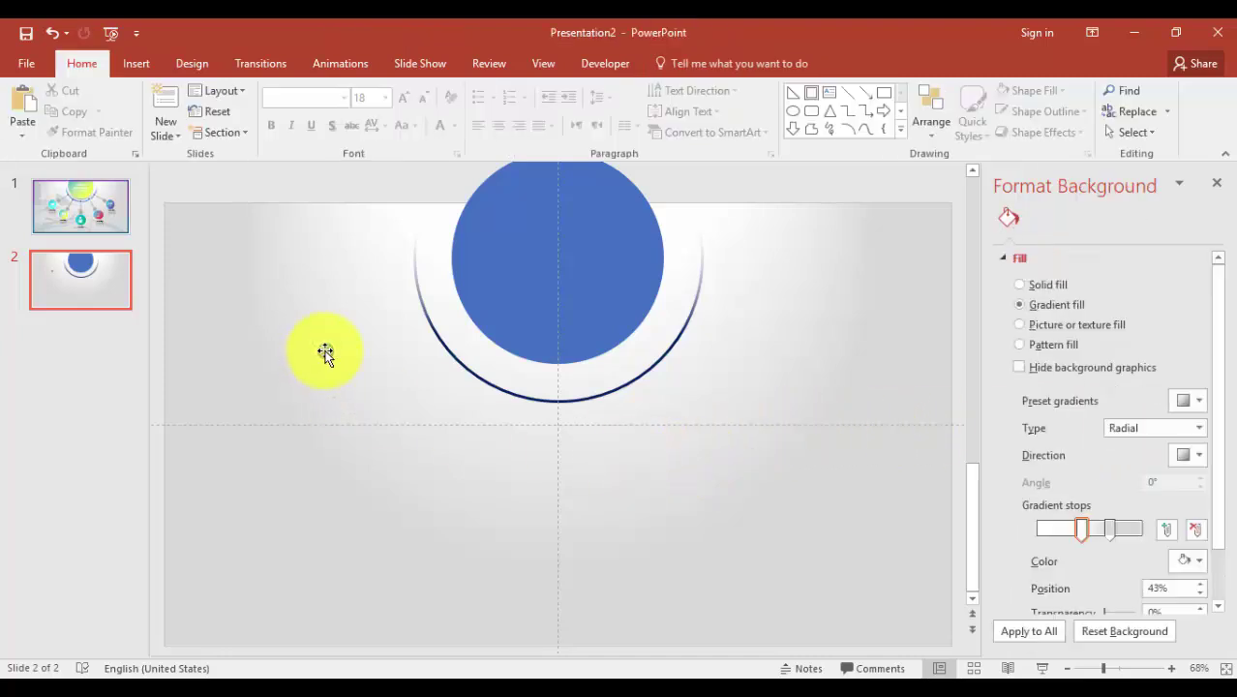
left_click(326, 350)
left_click_drag(364, 332, 423, 305)
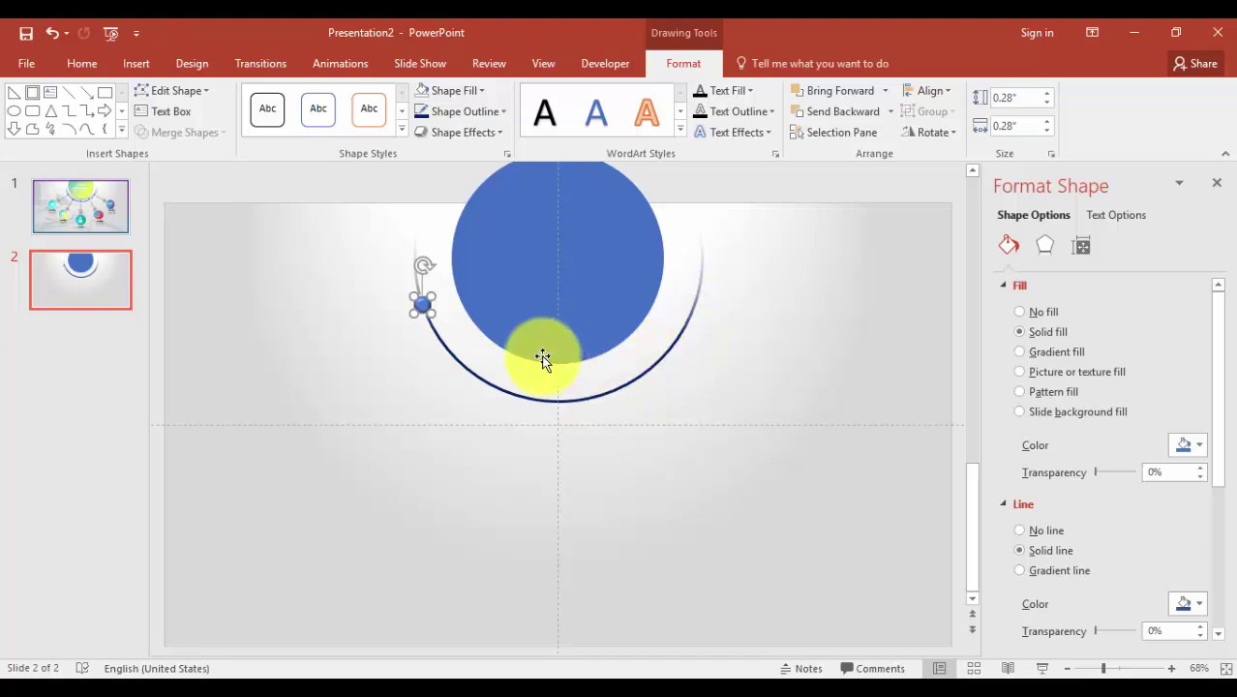
key("ctrl+z")
left_click_drag(433, 319, 558, 401)
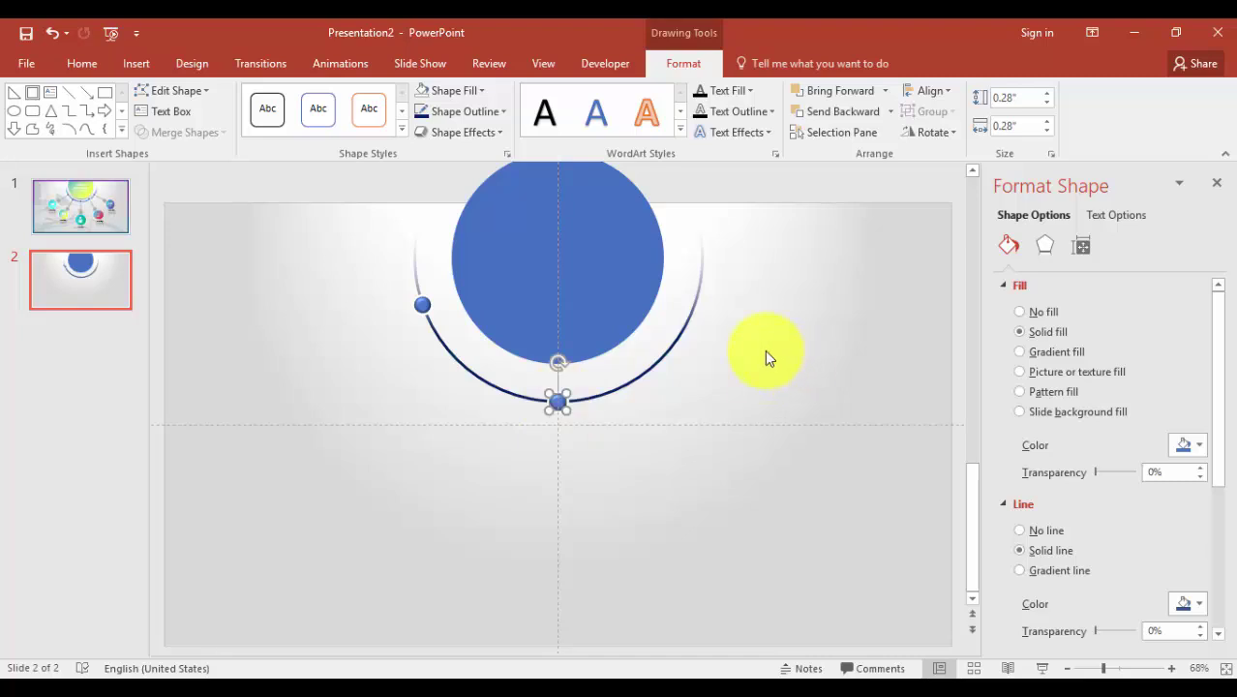
key("ctrl+d")
left_click_drag(693, 500, 695, 304)
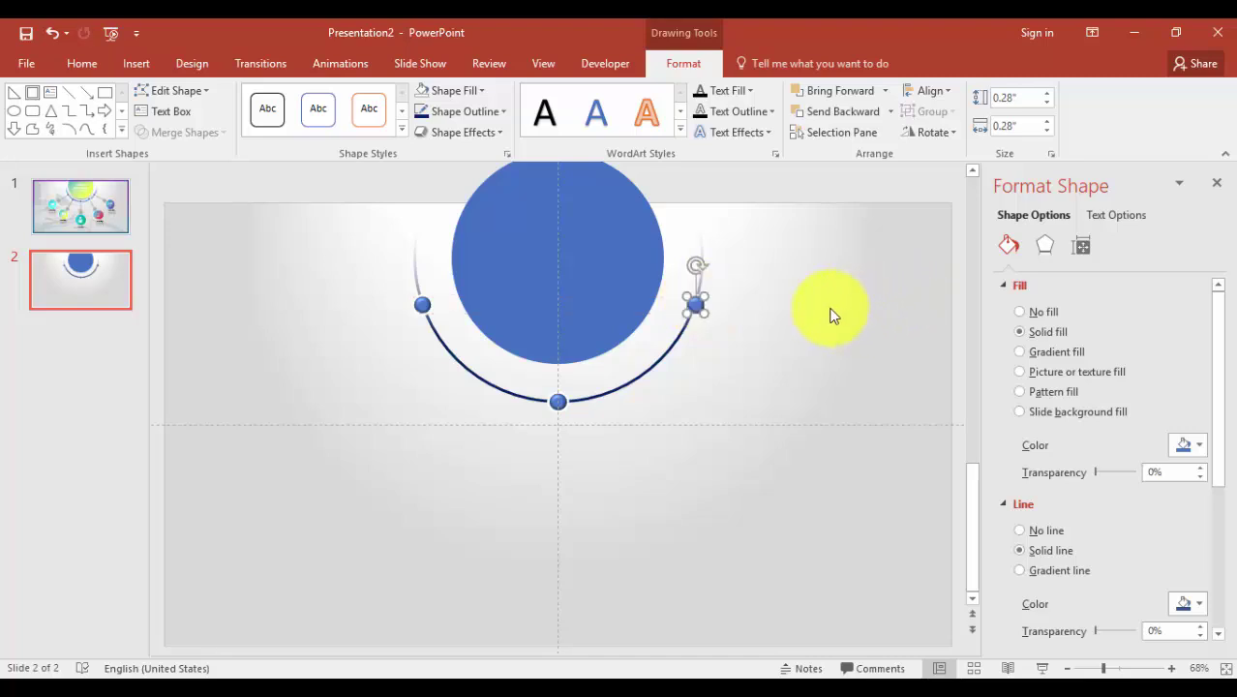
Step: Add bead copies on the arc's lower right and lower left, then compare with slide 1
key("ctrl+d")
left_click_drag(832, 213, 693, 311)
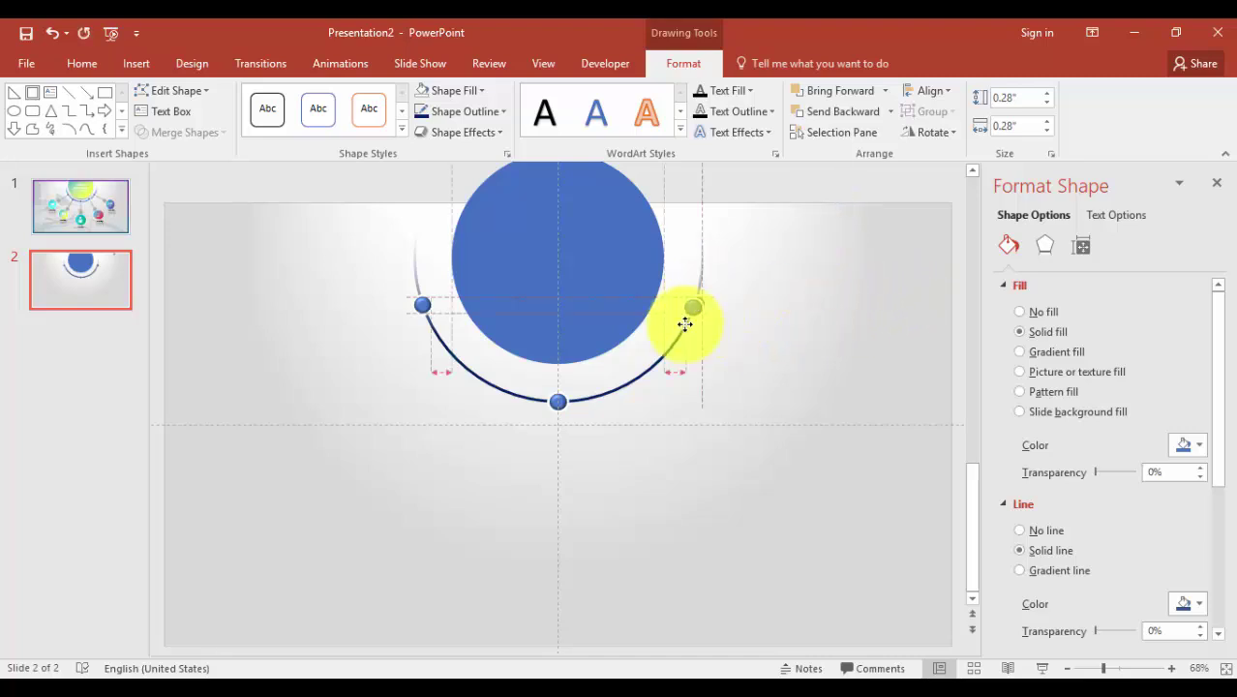
left_click(657, 364)
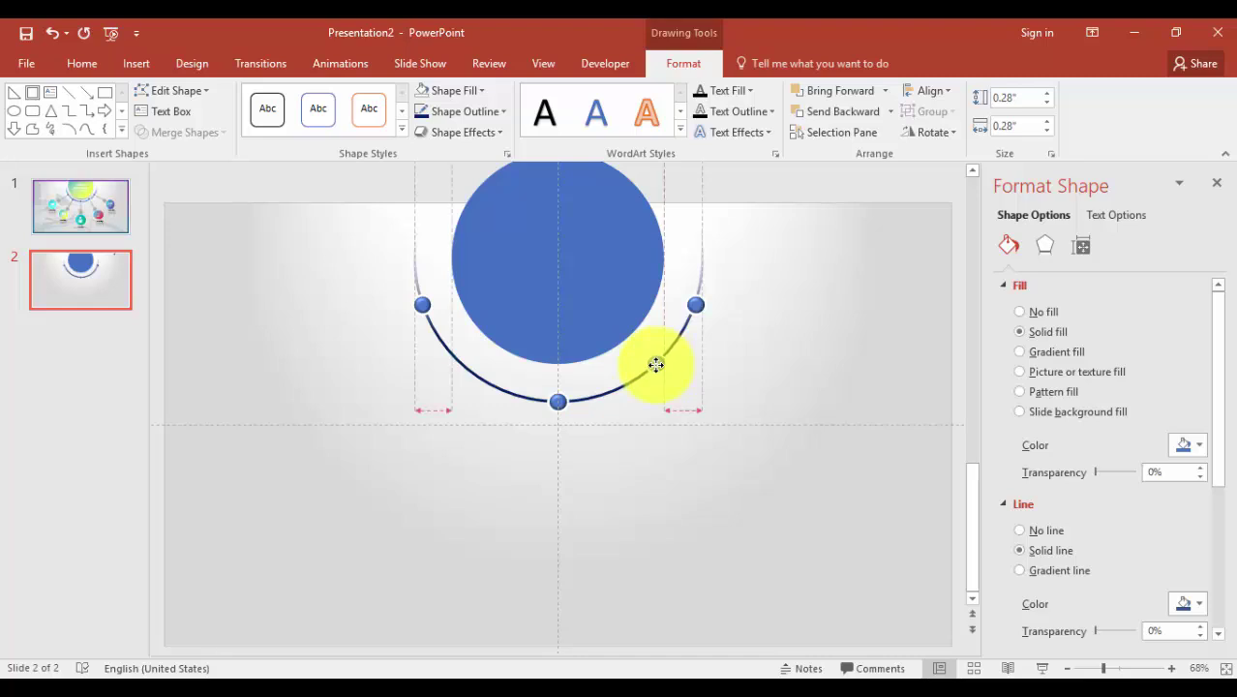
left_click(655, 363)
key("ctrl+d")
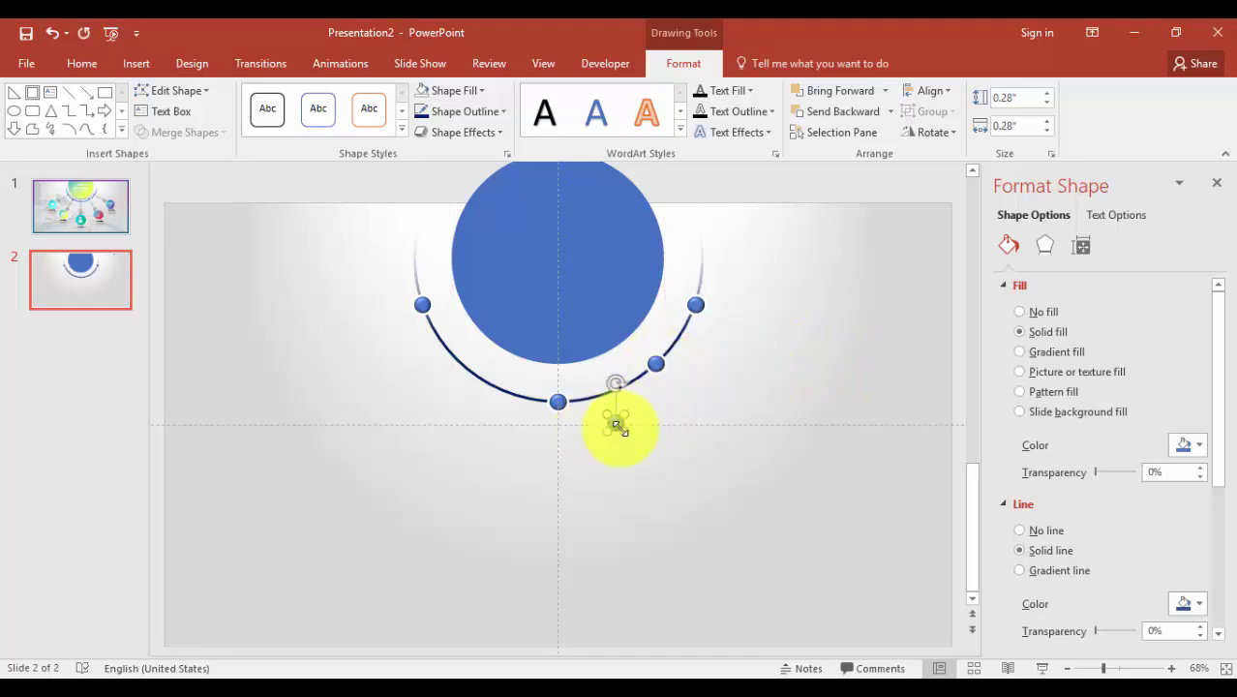
left_click_drag(616, 423, 460, 364)
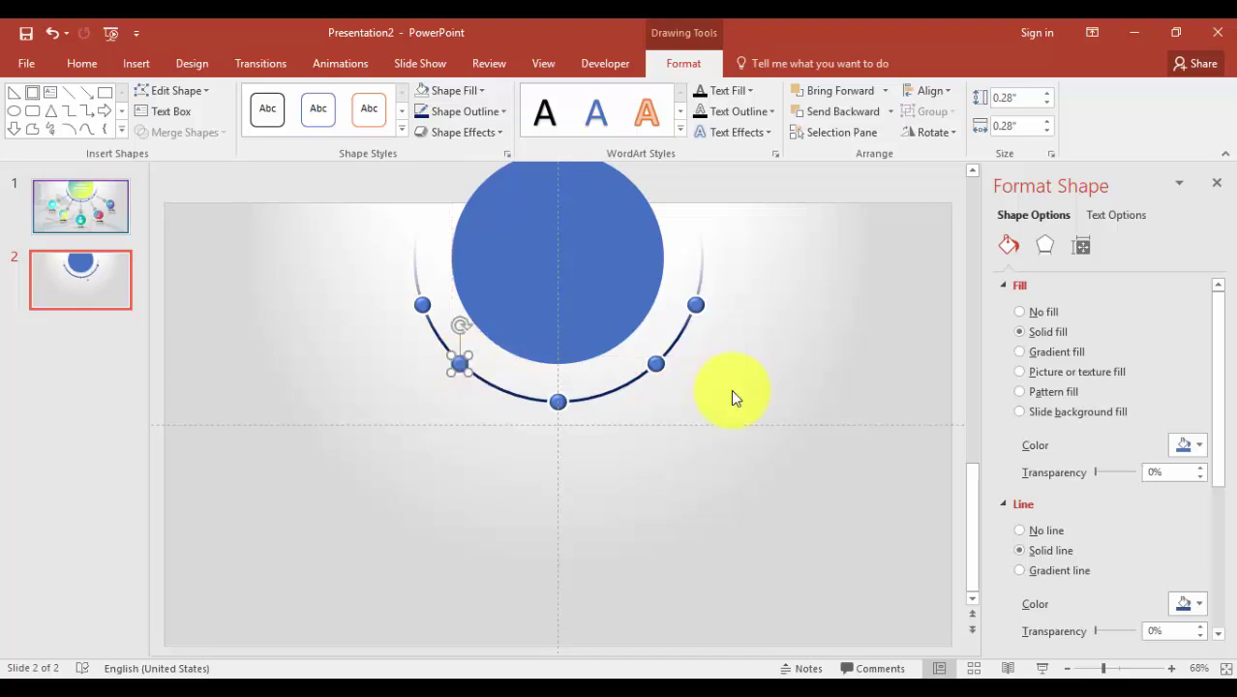
left_click(731, 405)
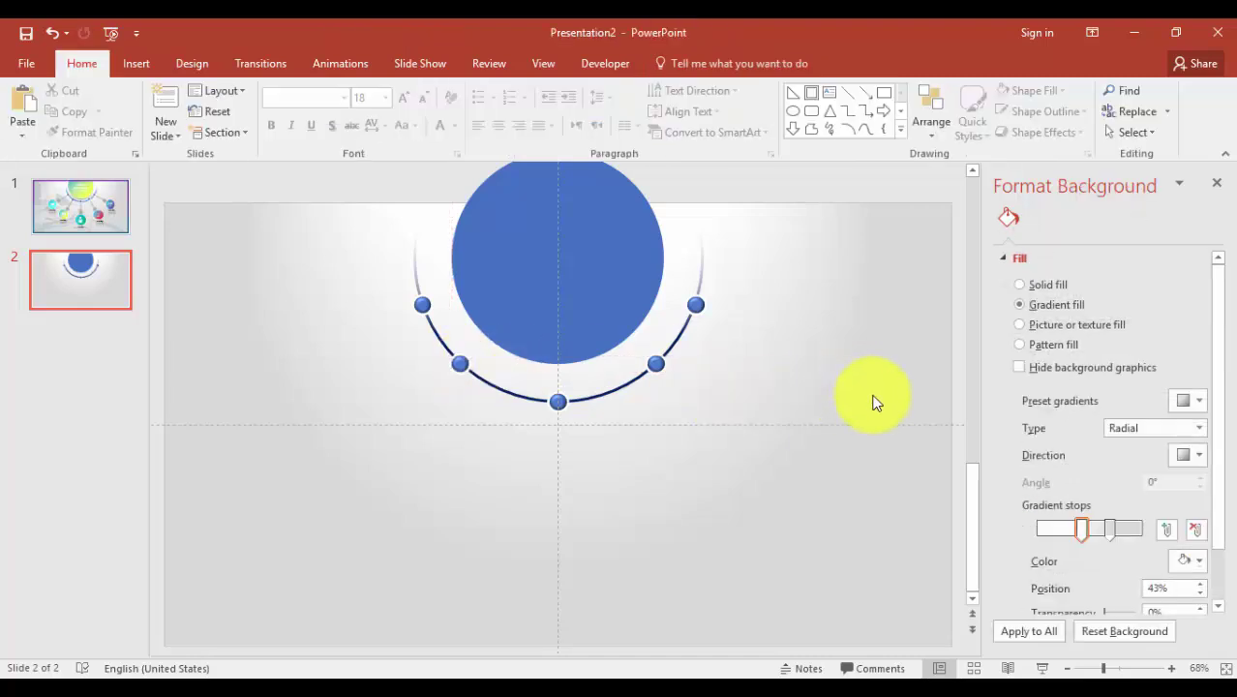
left_click(100, 215)
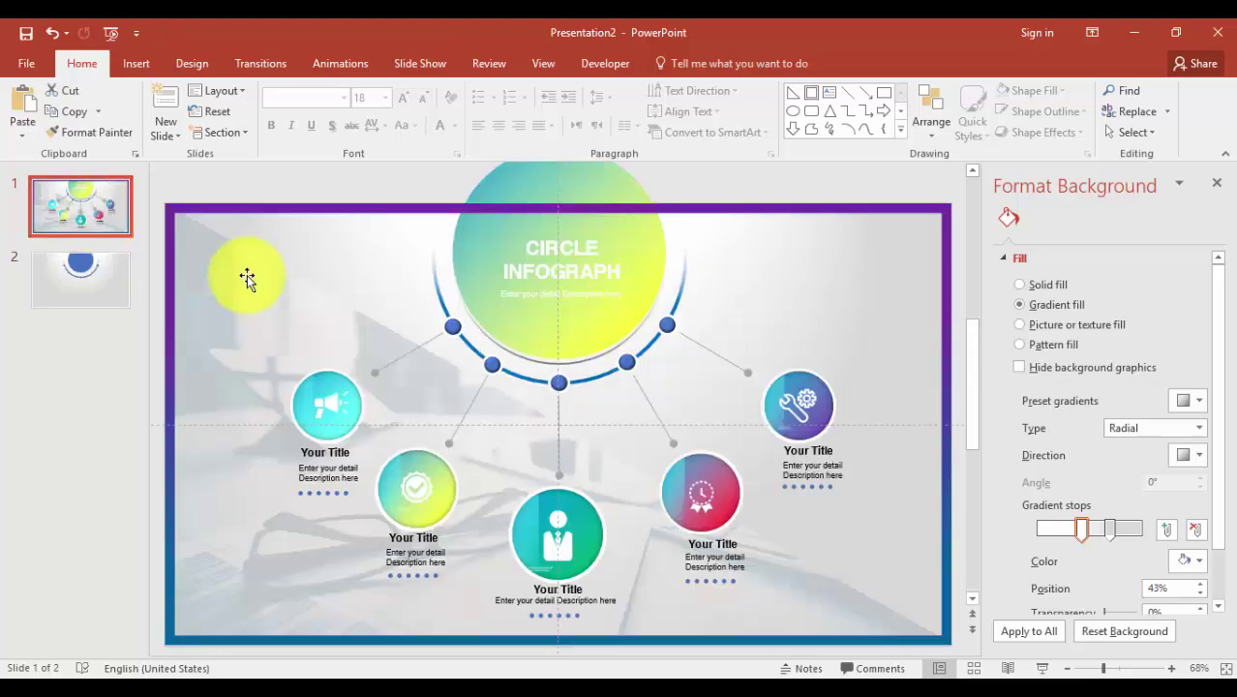
left_click(88, 276)
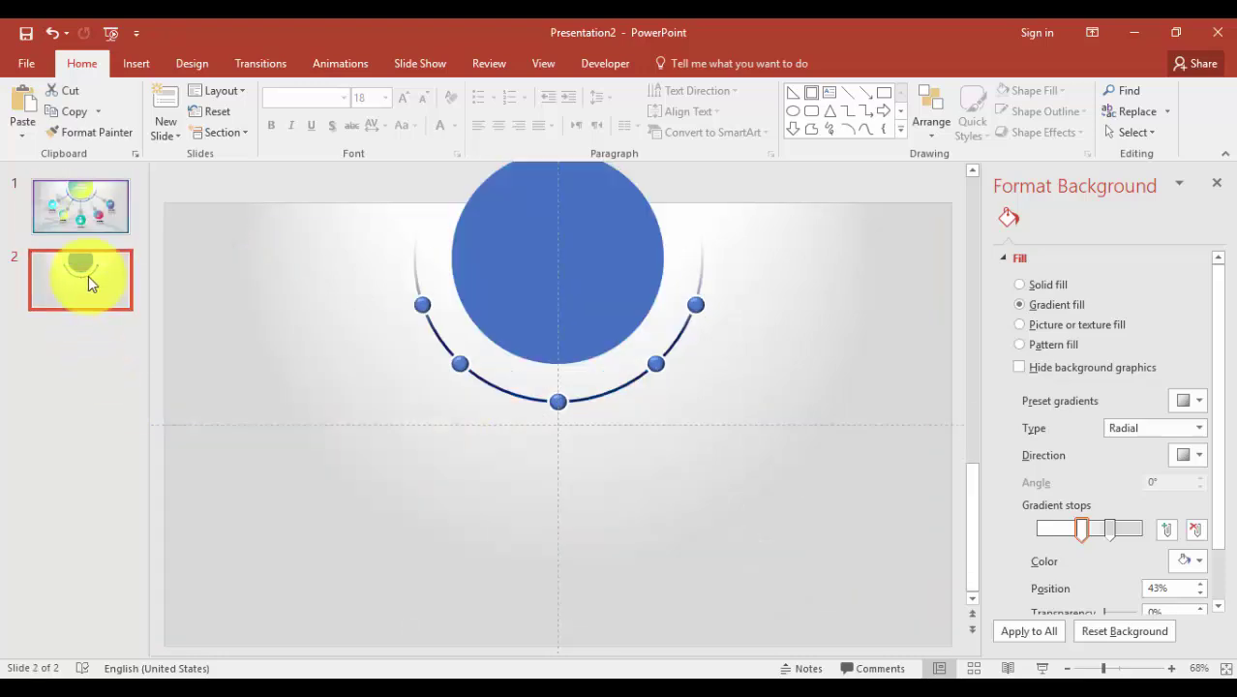
Step: Draw a short vertical line to the left of the arc
left_click(136, 64)
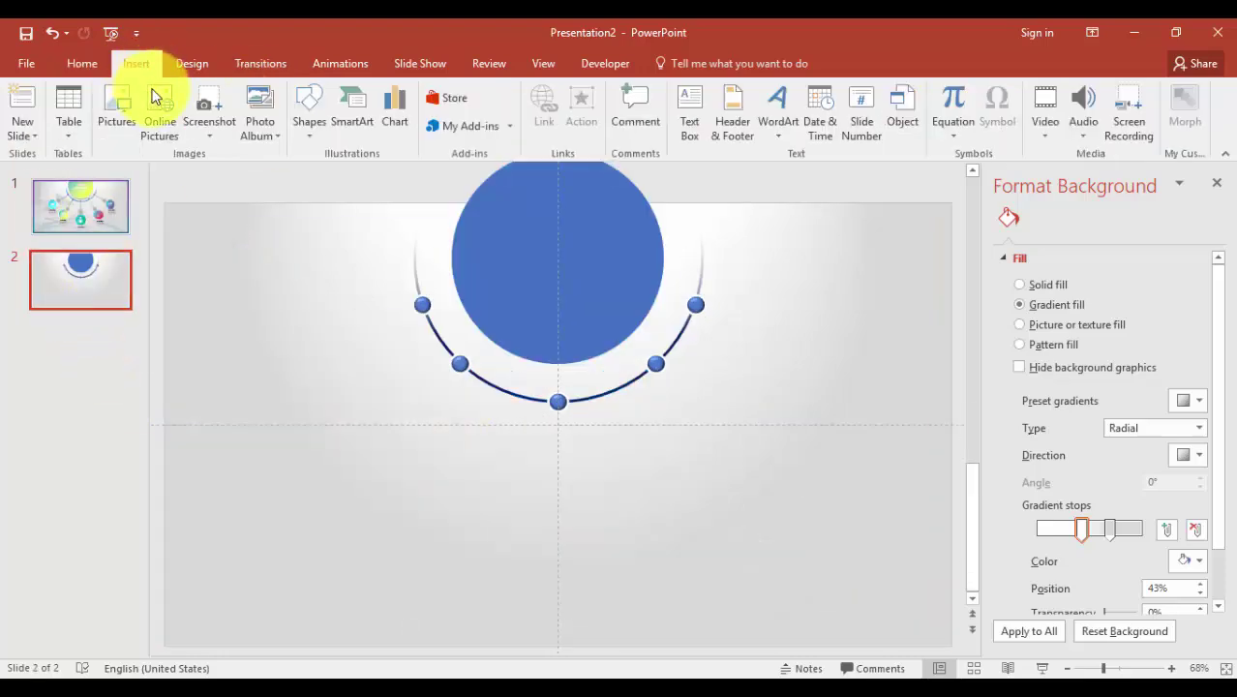
left_click(312, 129)
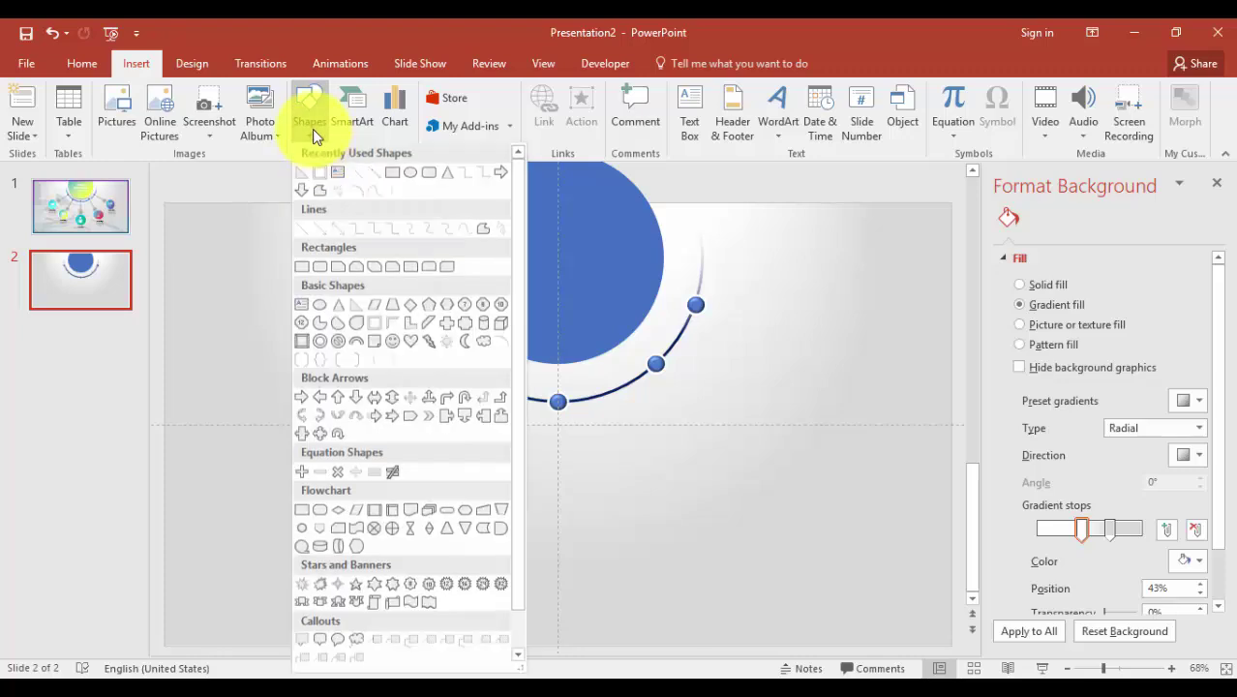
left_click(302, 231)
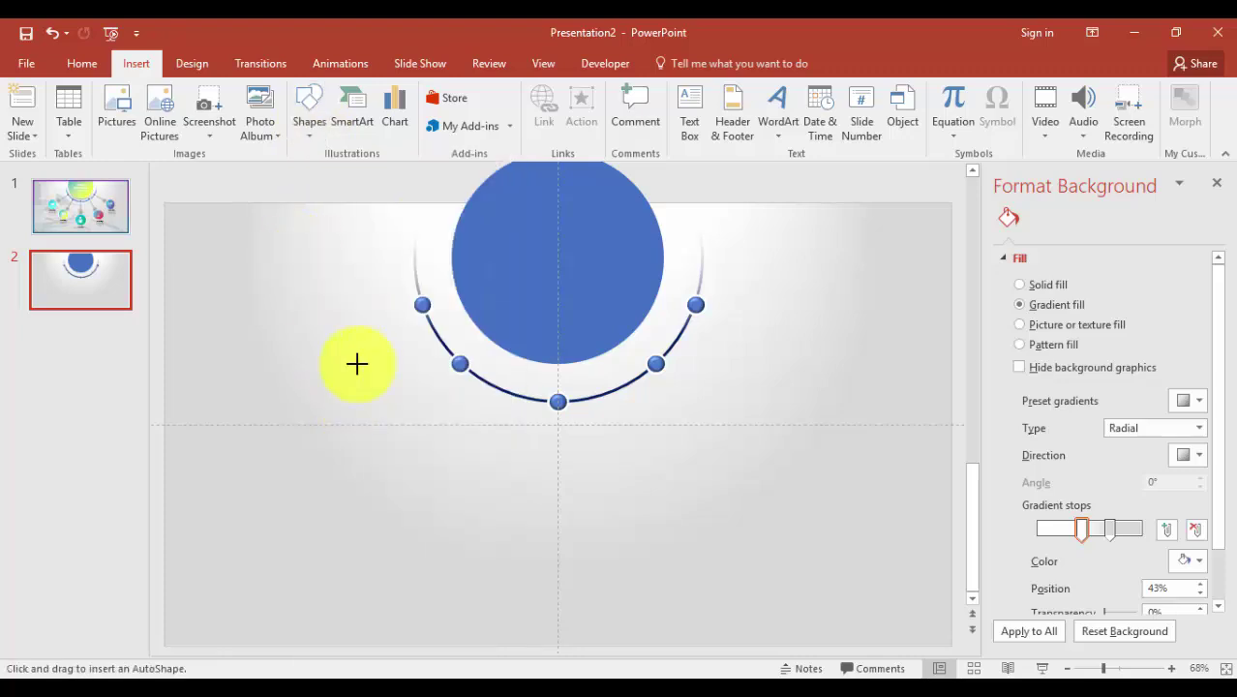
left_click_drag(358, 363, 358, 401)
Step: Give the line an enlarged arrowhead at its end
scroll(1078, 613, "down", 5)
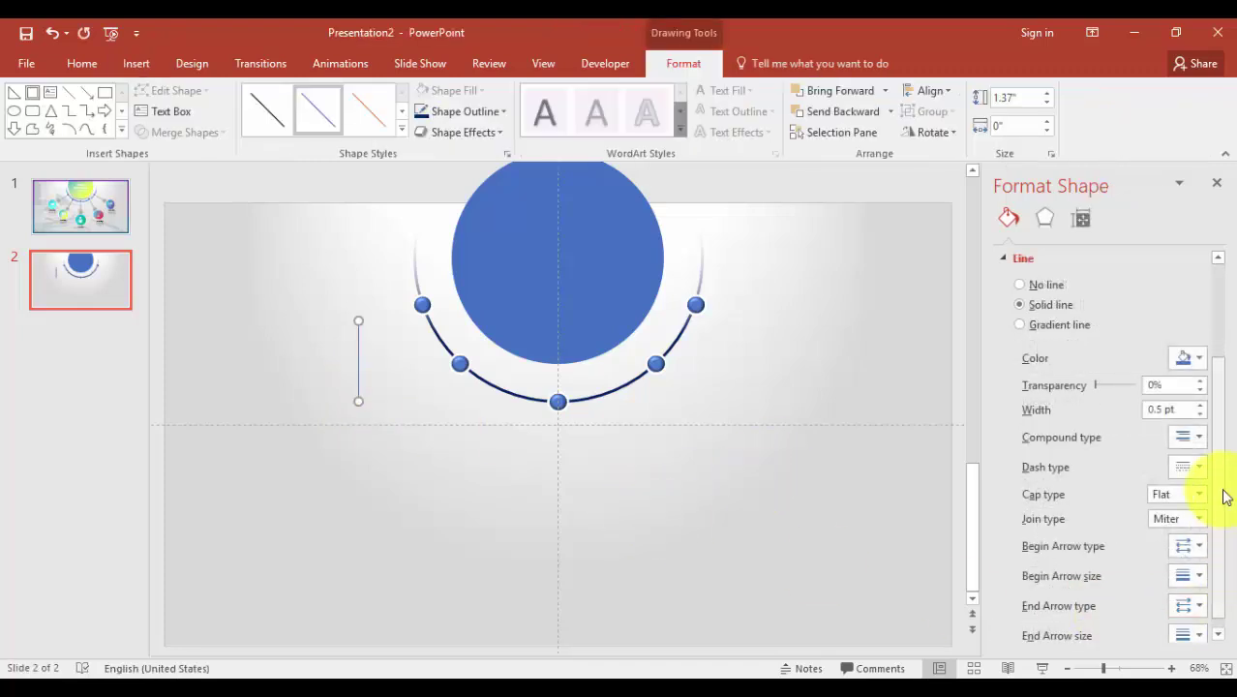
scroll(1225, 513, "down", 1)
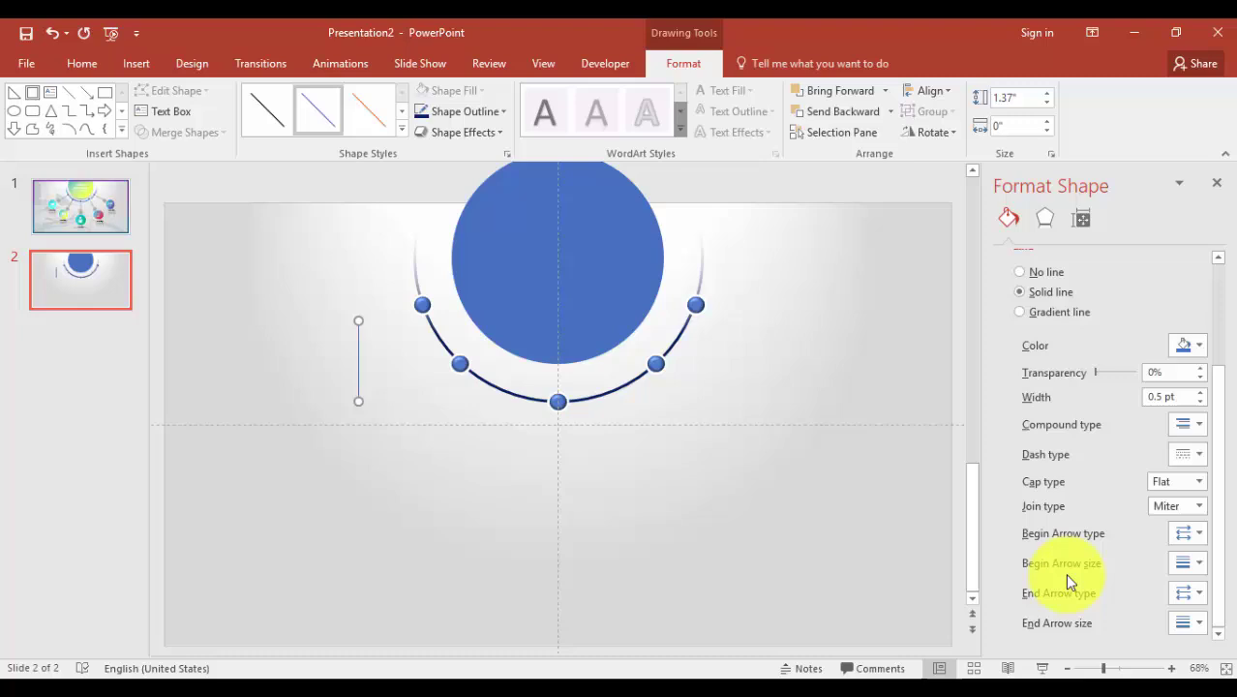
left_click(1201, 600)
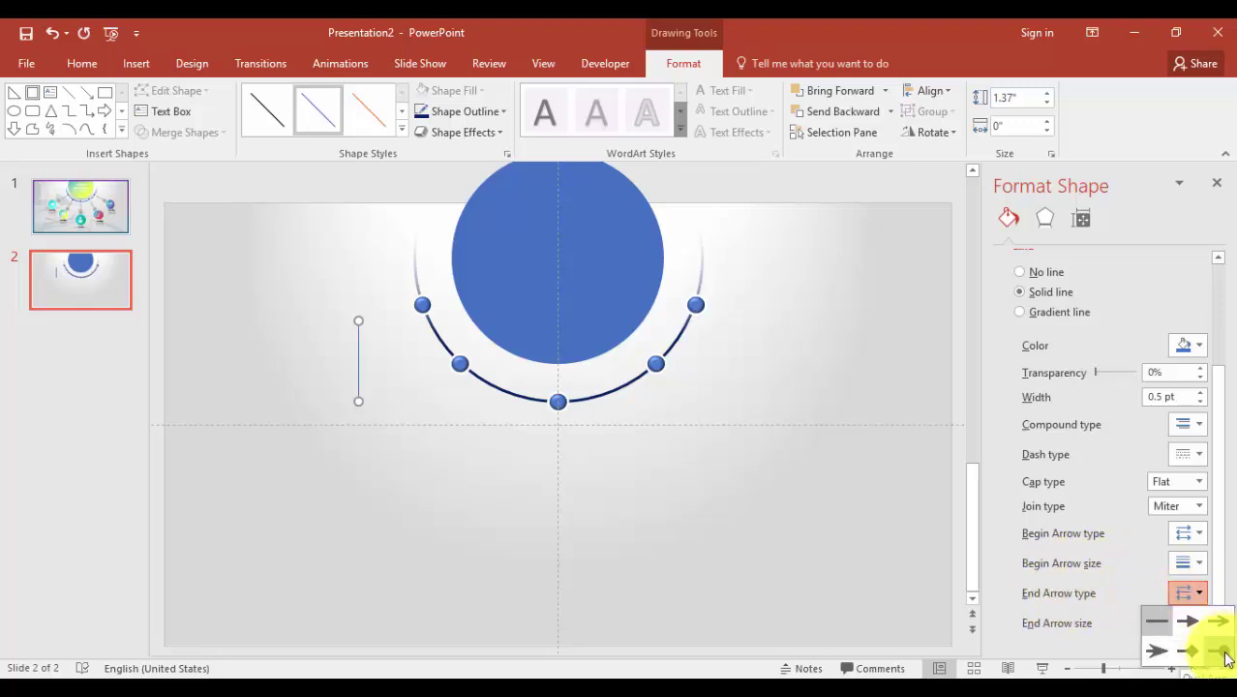
left_click(1226, 656)
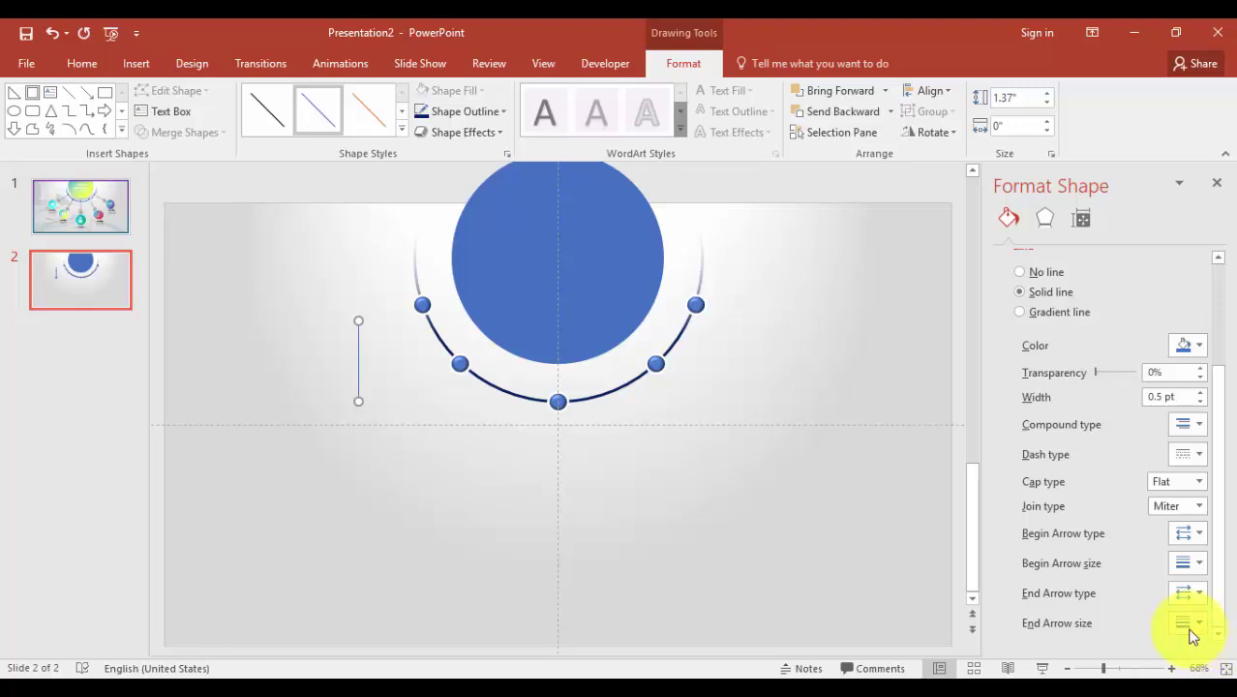
left_click(1192, 626)
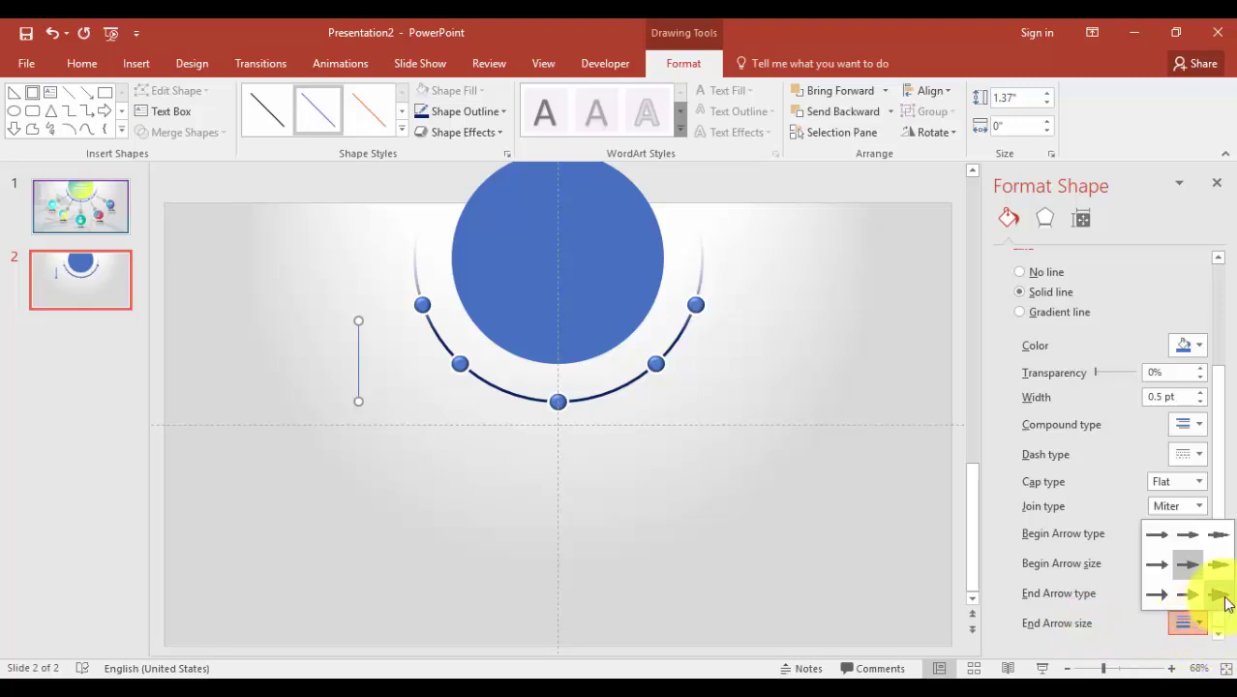
left_click(1225, 601)
left_click(555, 506)
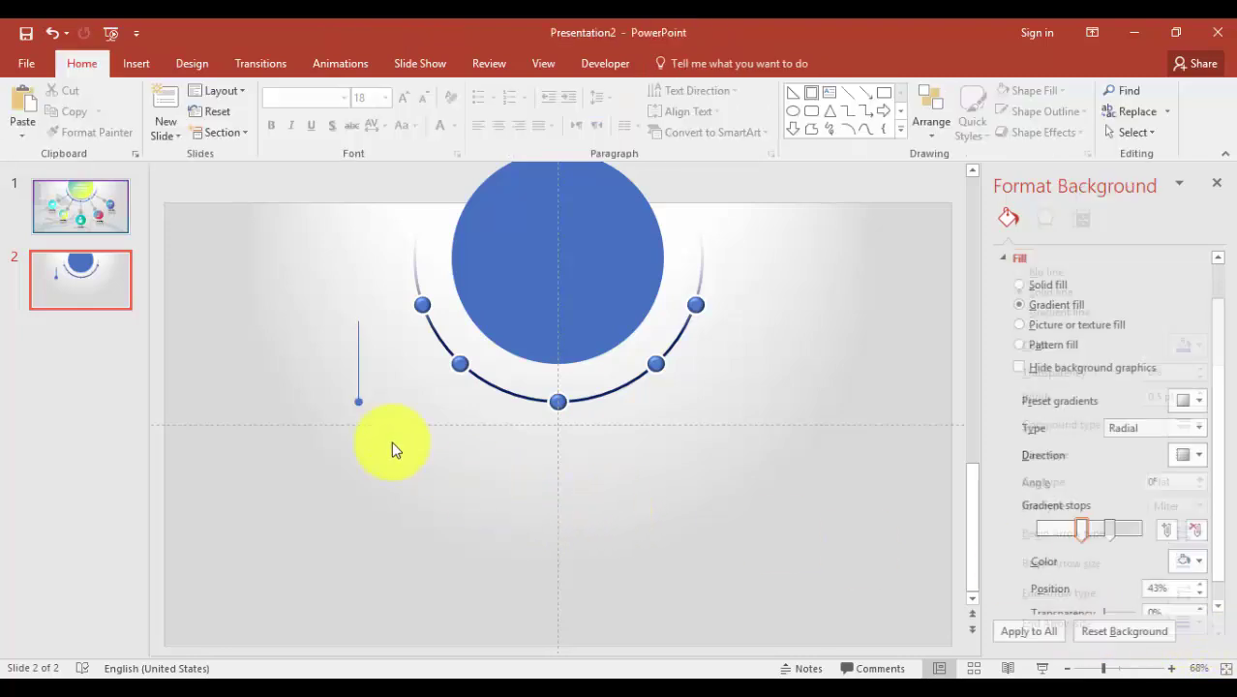
left_click(358, 349)
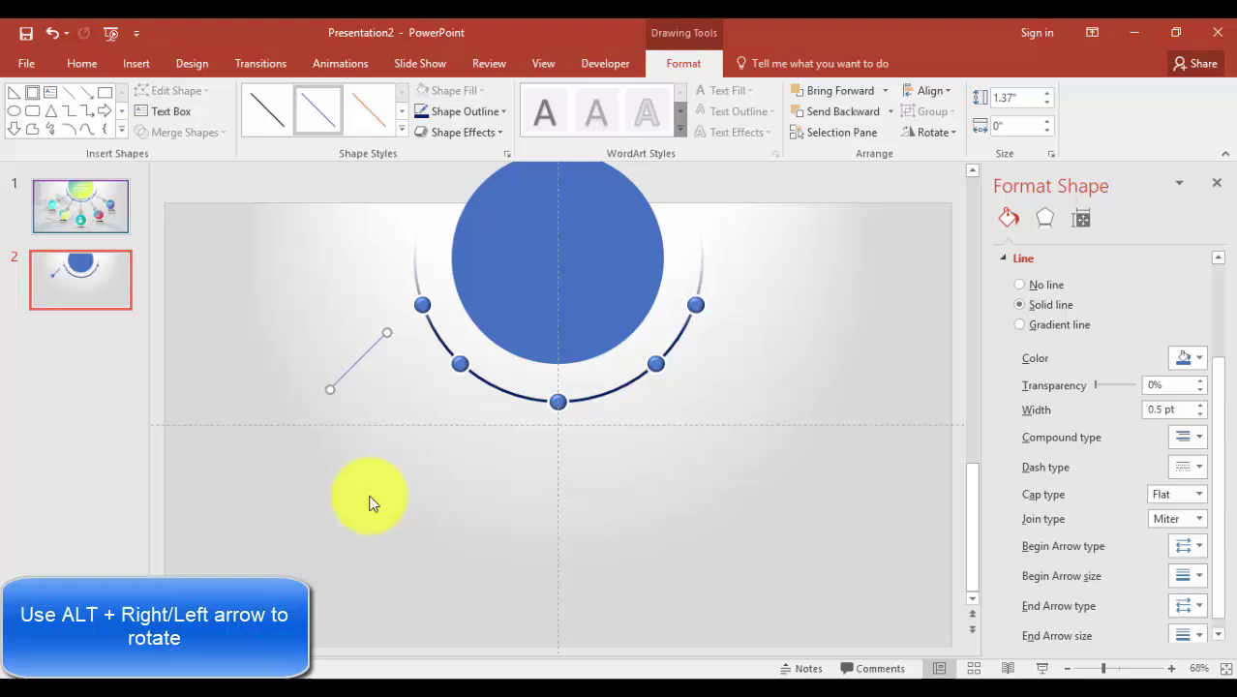
Step: Attach the diagonal connector line to the leftmost bead and check it against slide 1
left_click_drag(359, 359, 385, 343)
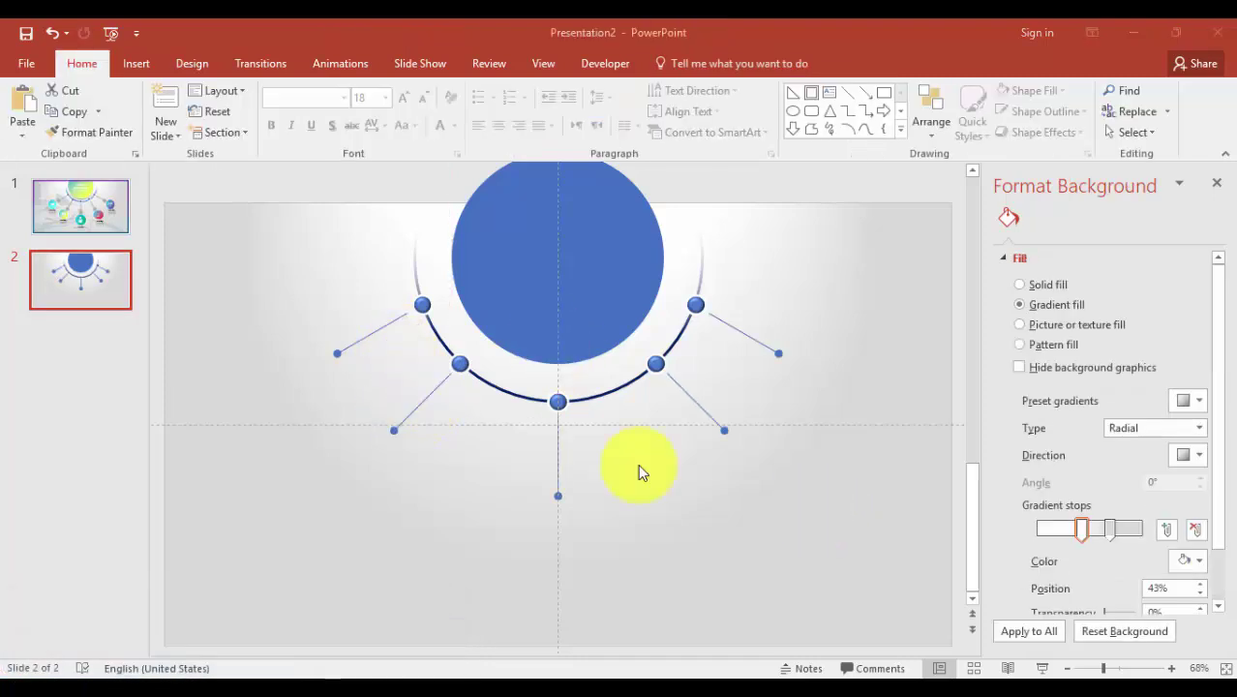
left_click(102, 220)
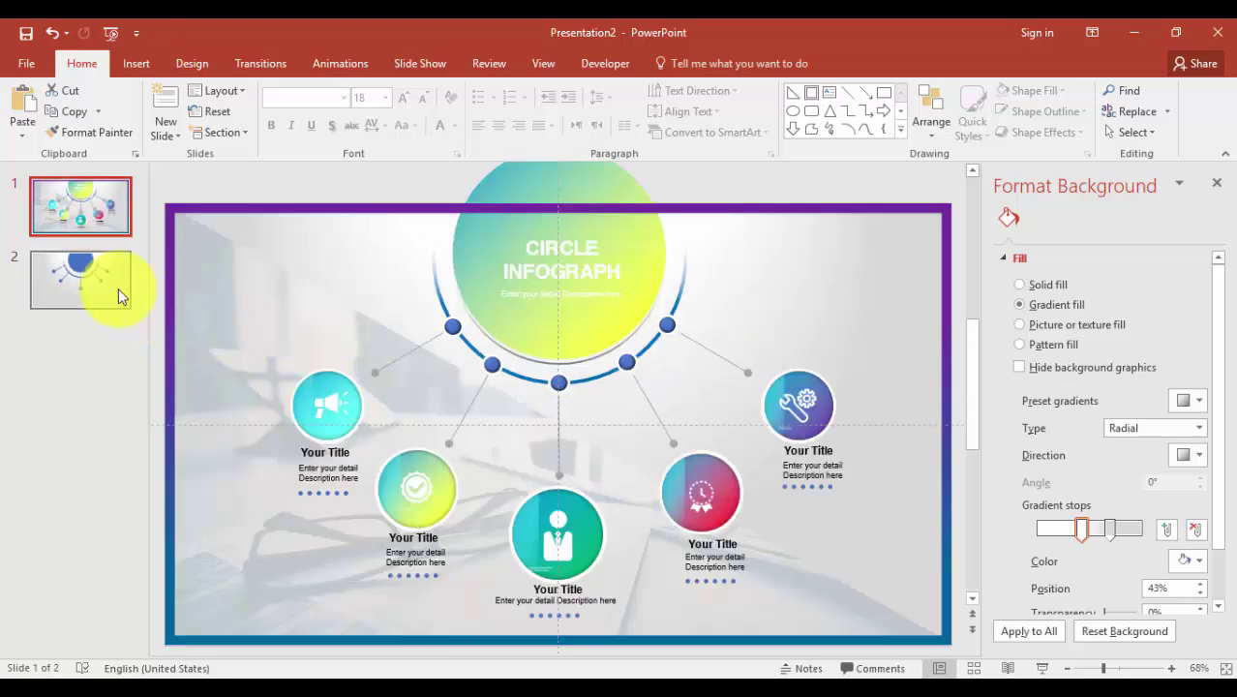
left_click(118, 288)
Step: Draw a 1.15 × 1.15-inch circle left of the leftmost connector, with no outline
left_click(131, 64)
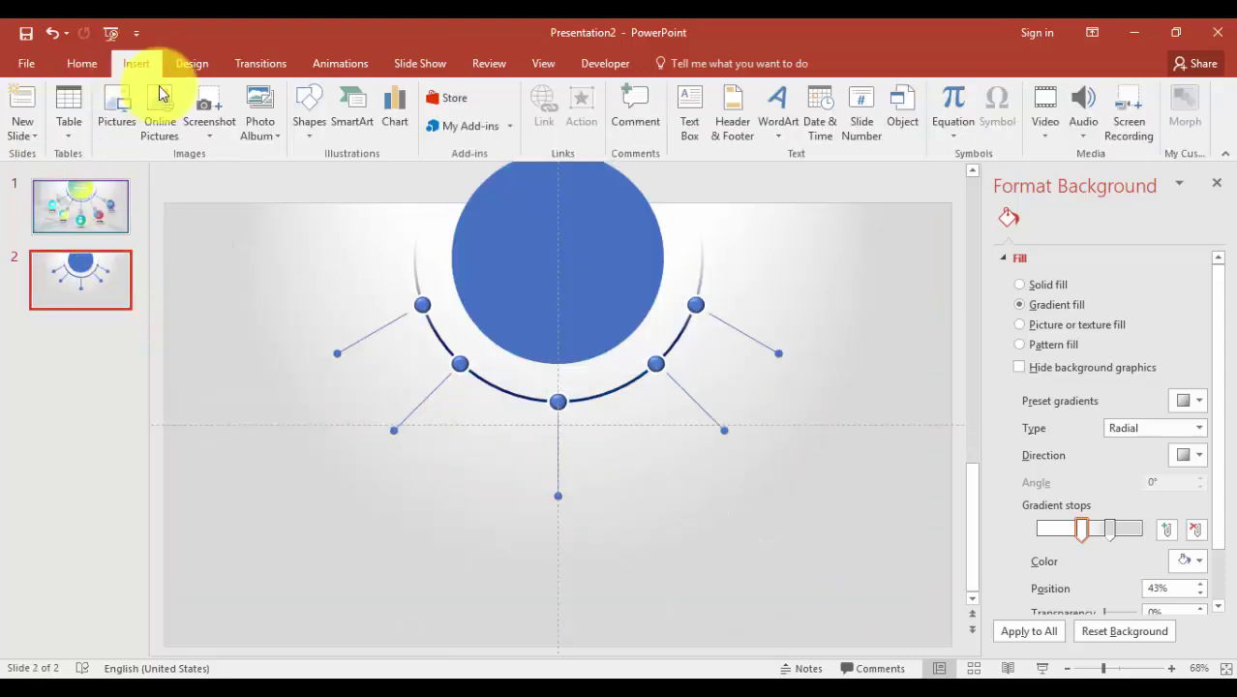
left_click(323, 138)
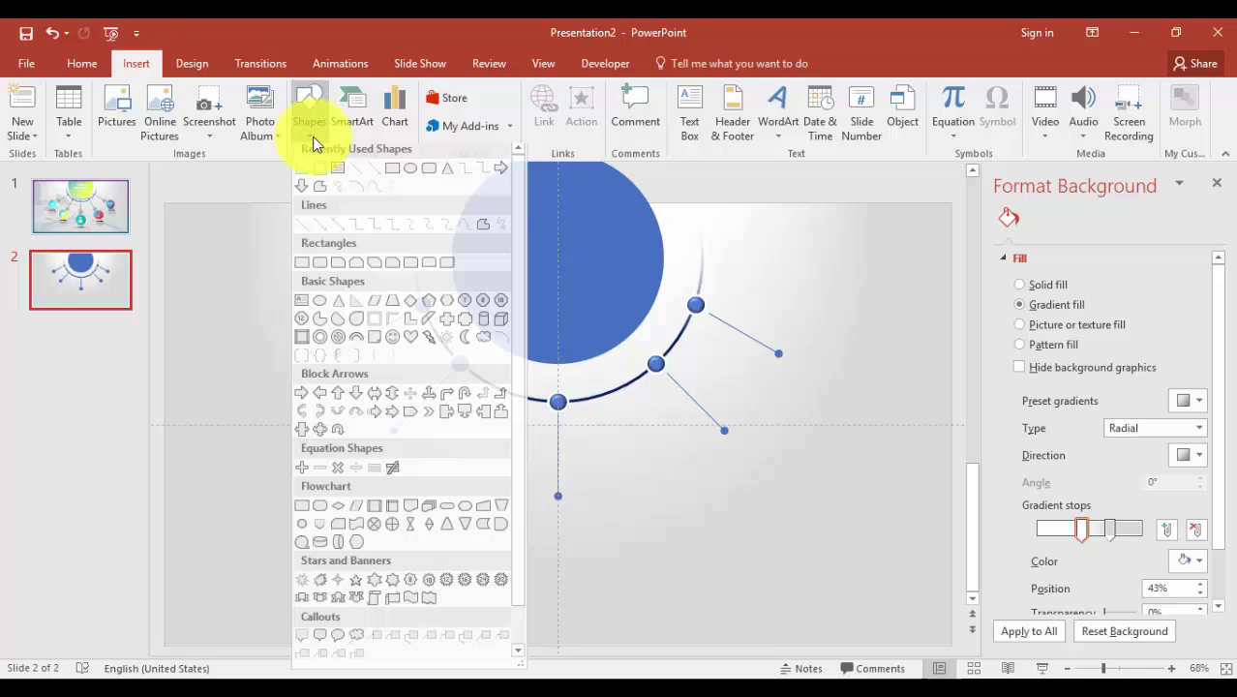
left_click(410, 175)
left_click_drag(234, 335, 285, 394)
left_click(1019, 93)
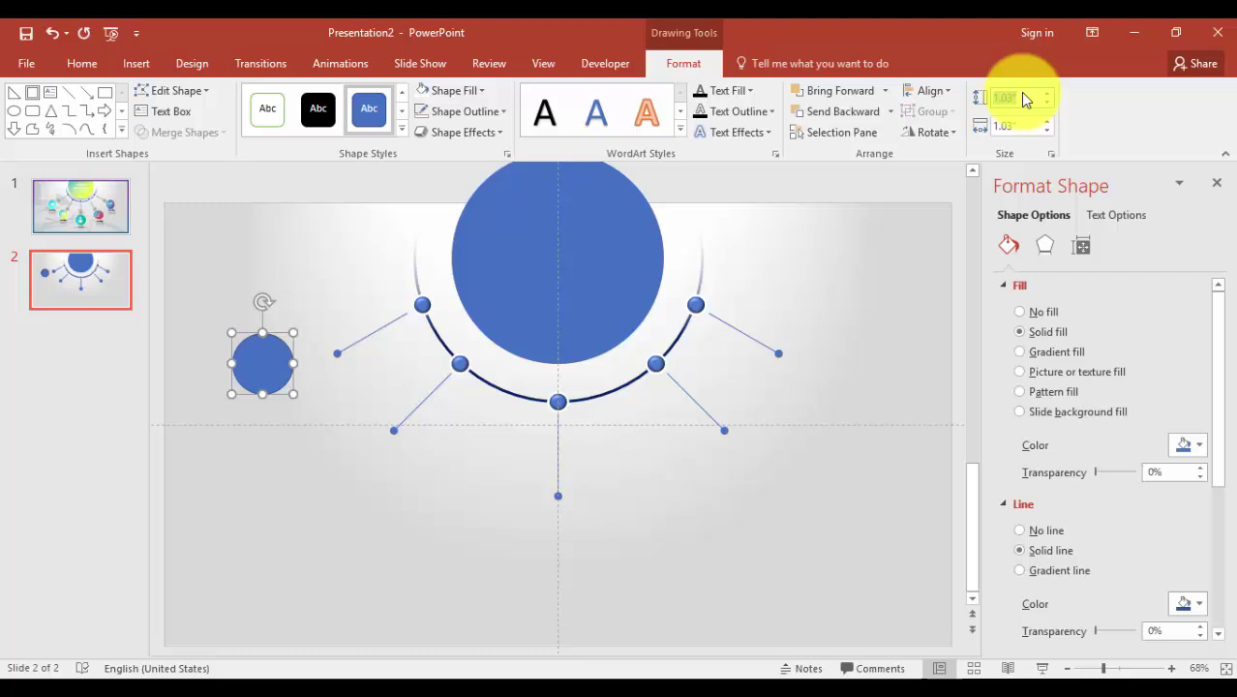
type("1.")
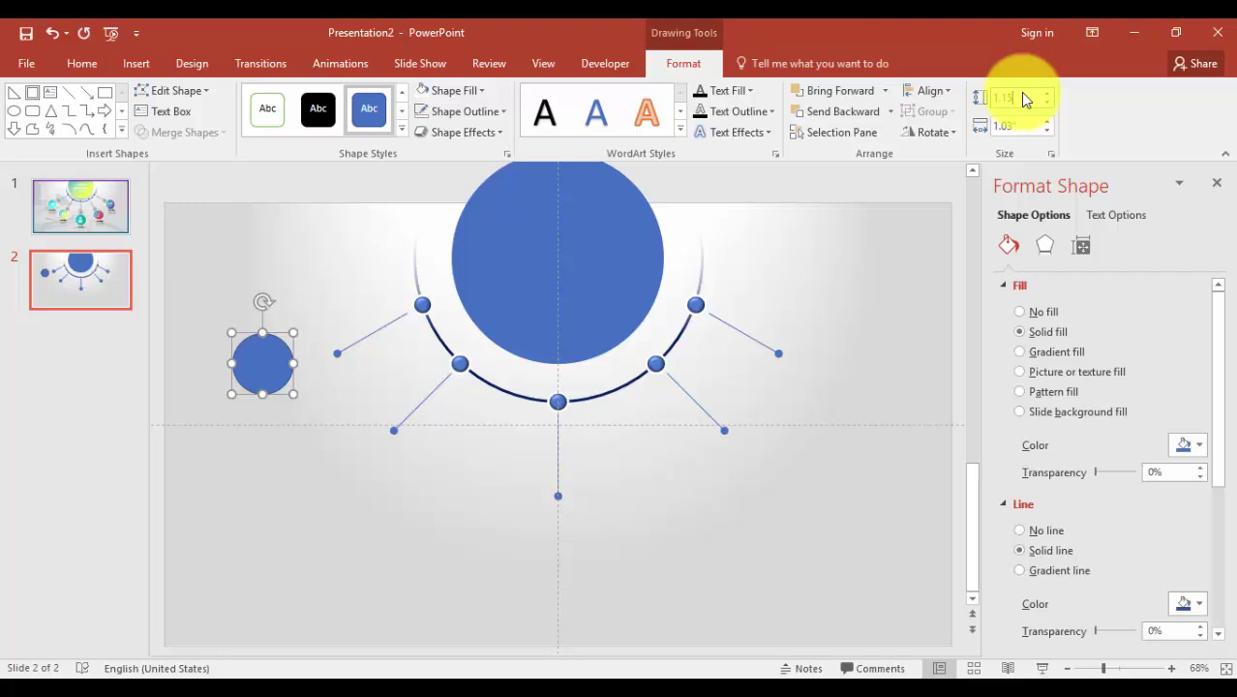
type("15")
left_click(1036, 128)
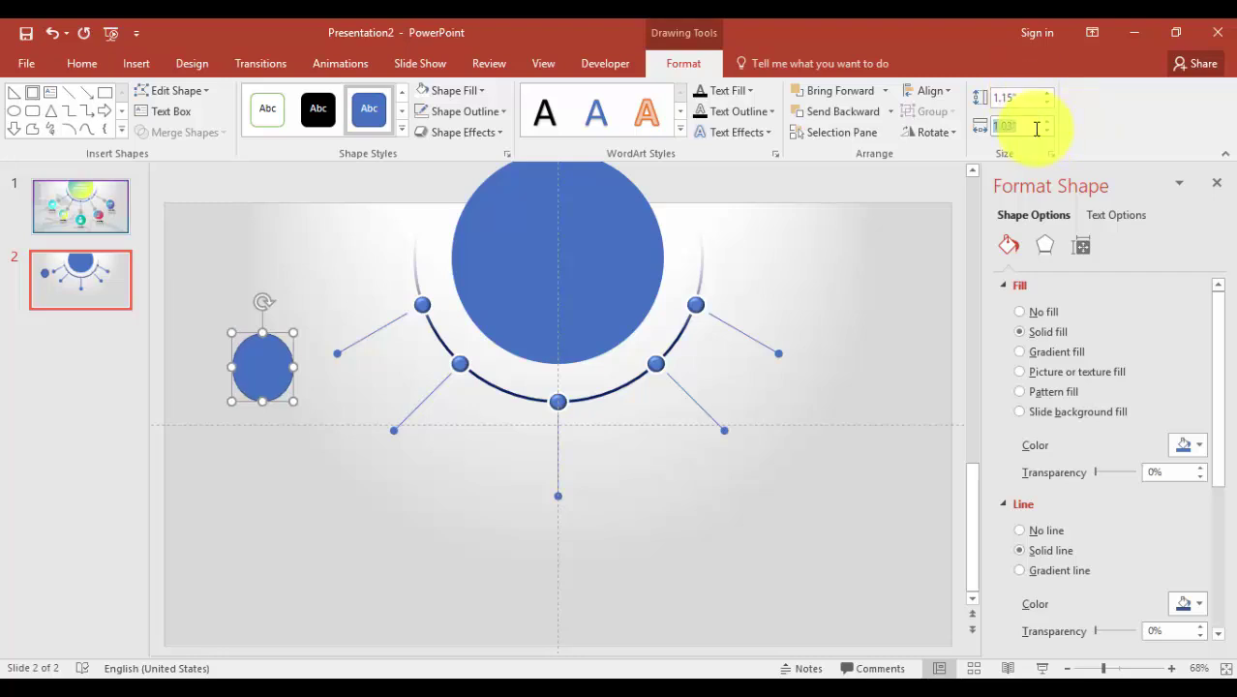
type("1.15")
key("Return")
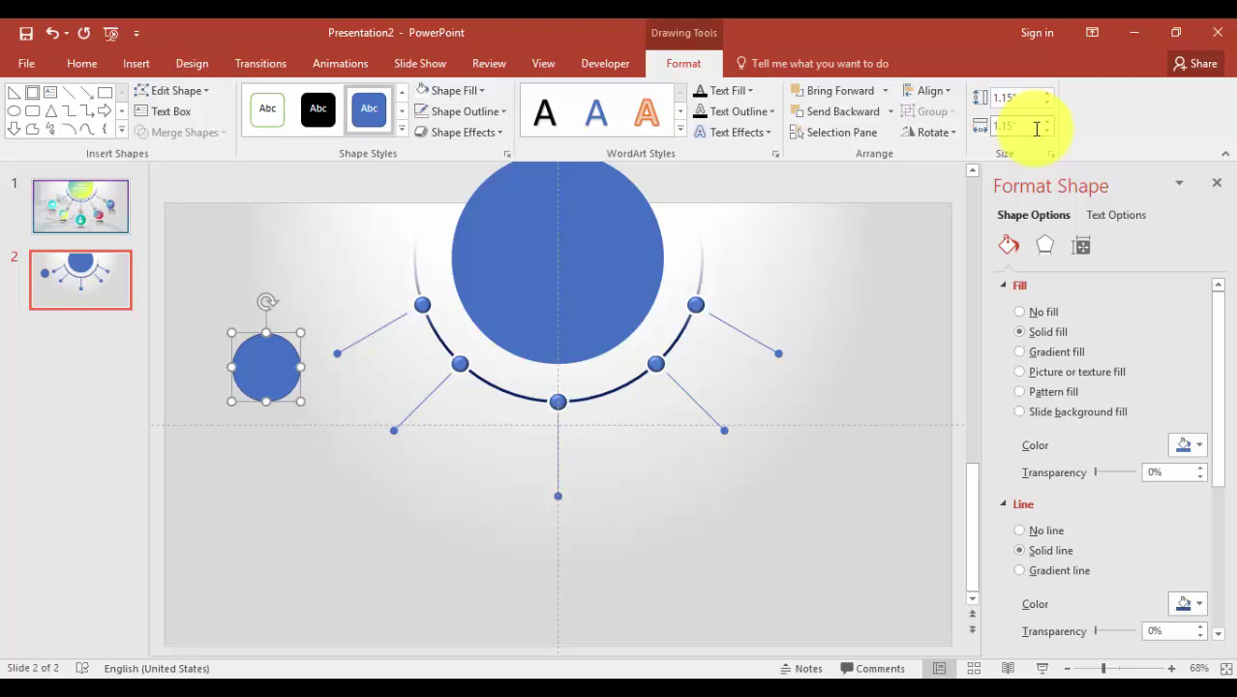
left_click(455, 112)
left_click(461, 268)
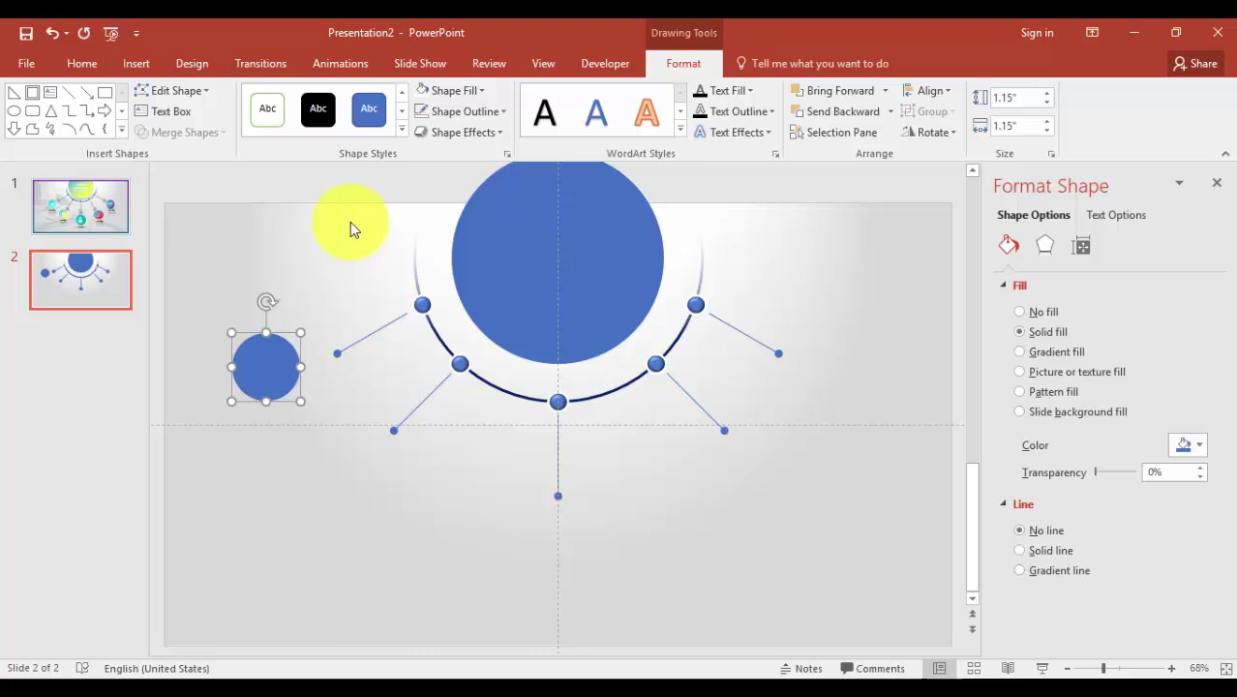
Step: Fill the circle with a linear gradient whose first stop is deep blue
left_click(1020, 351)
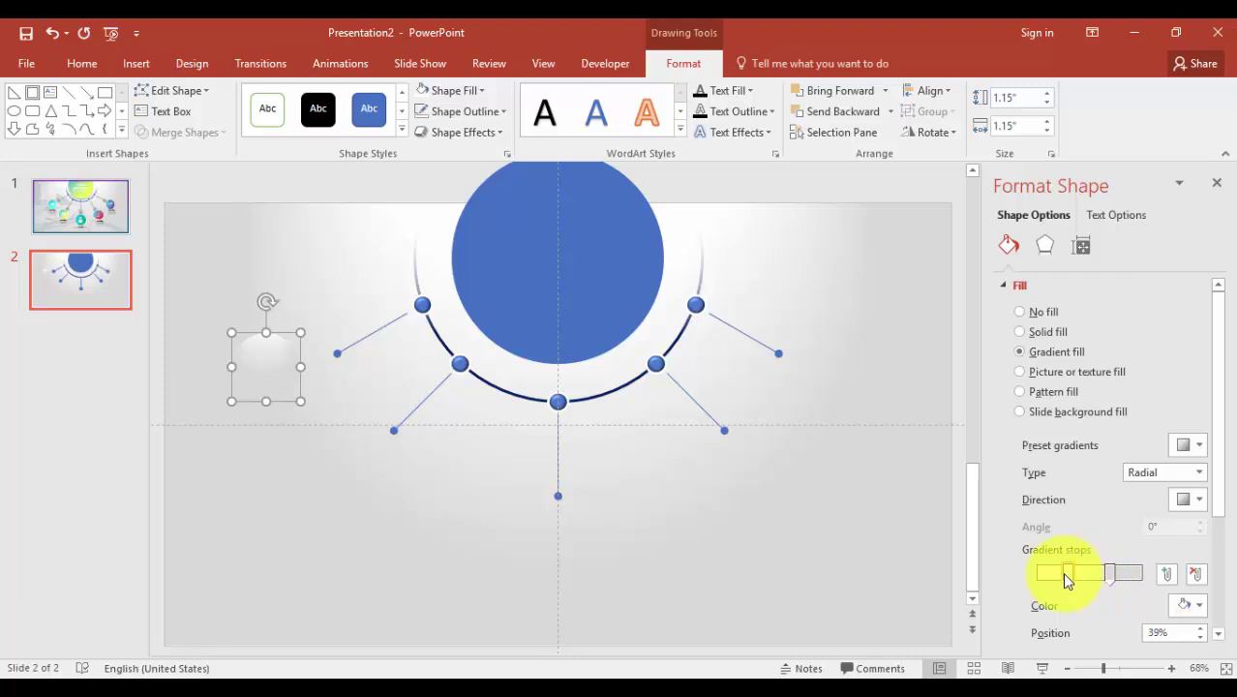
left_click_drag(1057, 577, 1052, 577)
left_click_drag(1222, 508, 1210, 538)
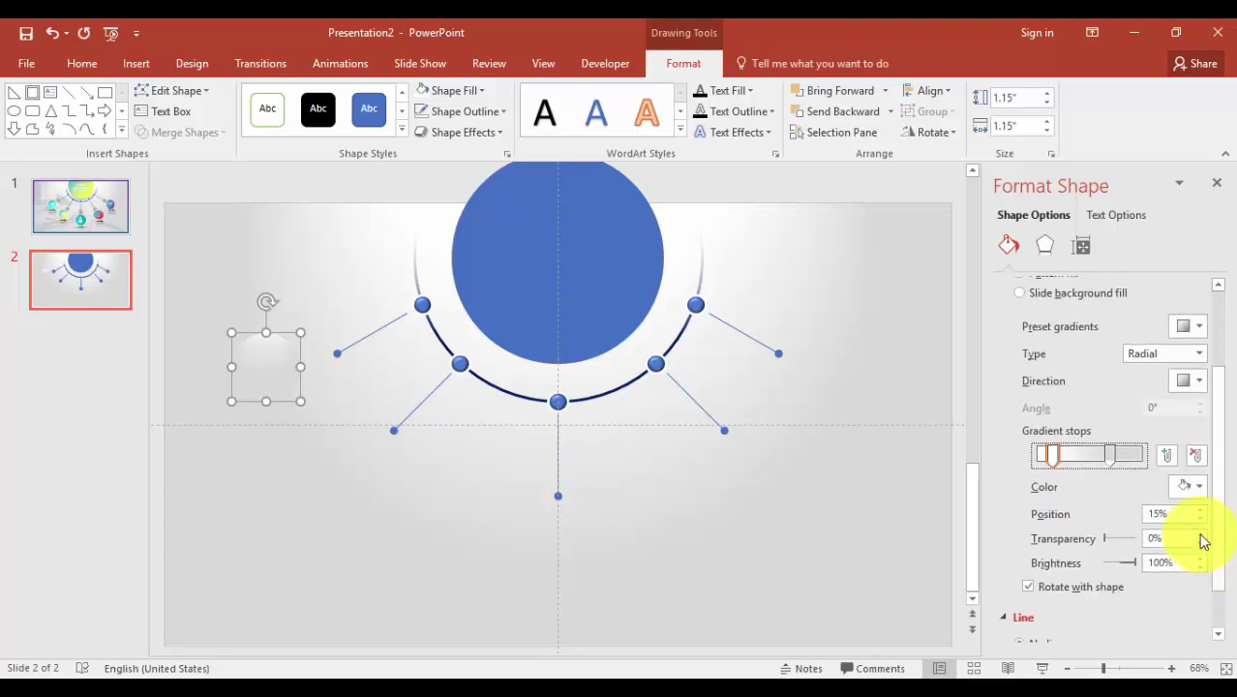
left_click(1199, 487)
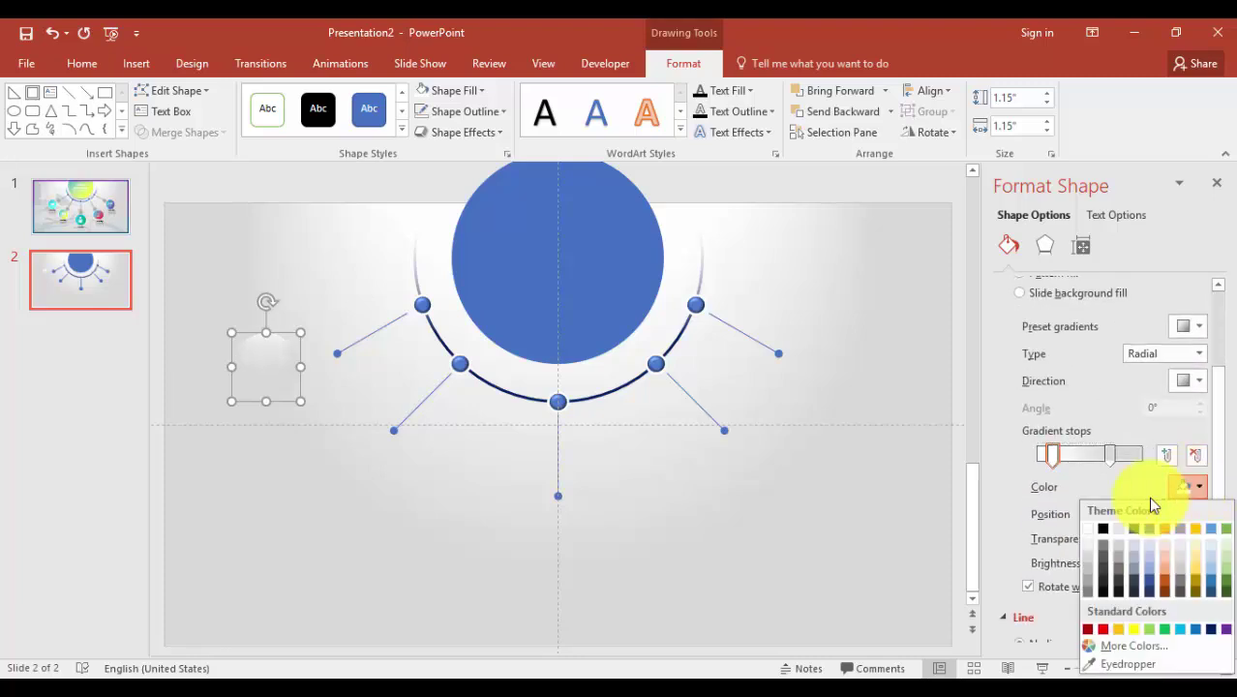
left_click(1133, 643)
left_click(410, 374)
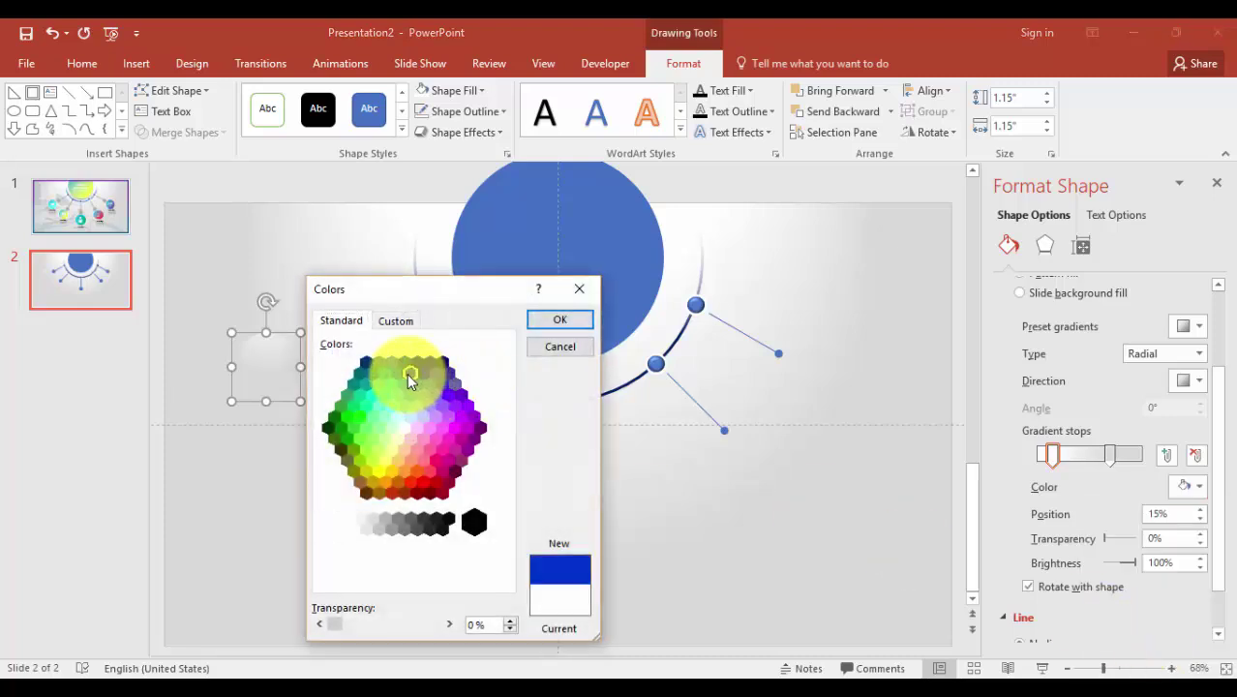
left_click(552, 321)
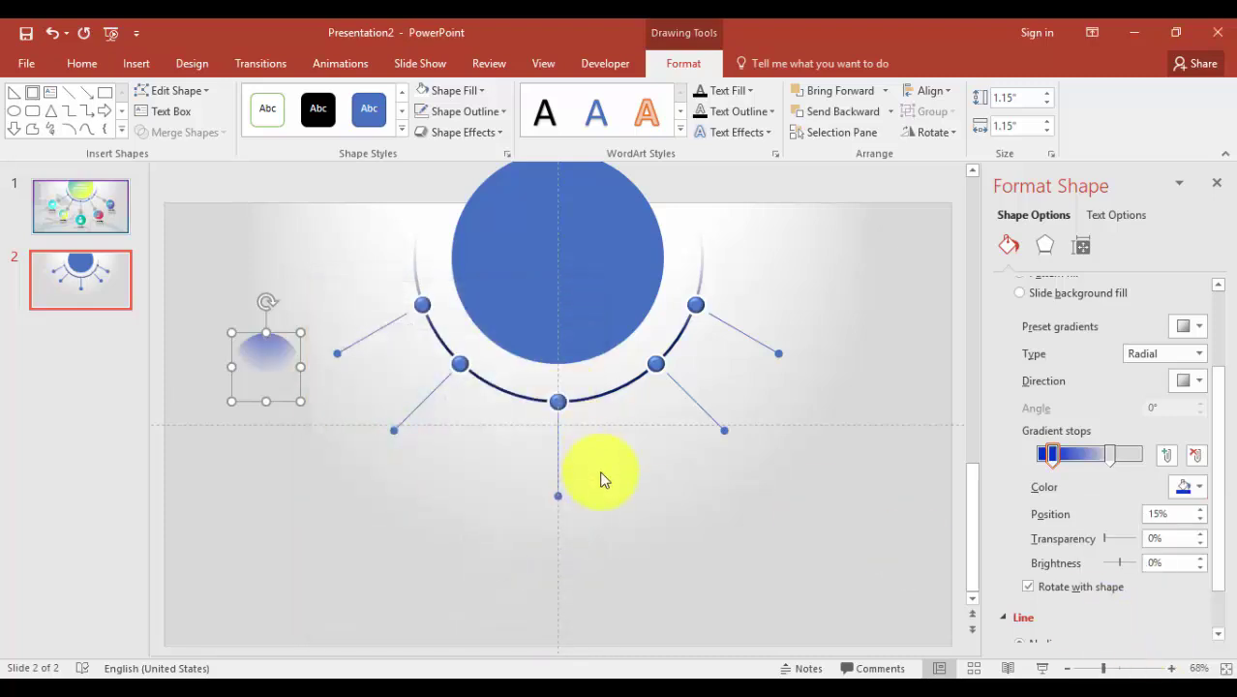
left_click(1198, 354)
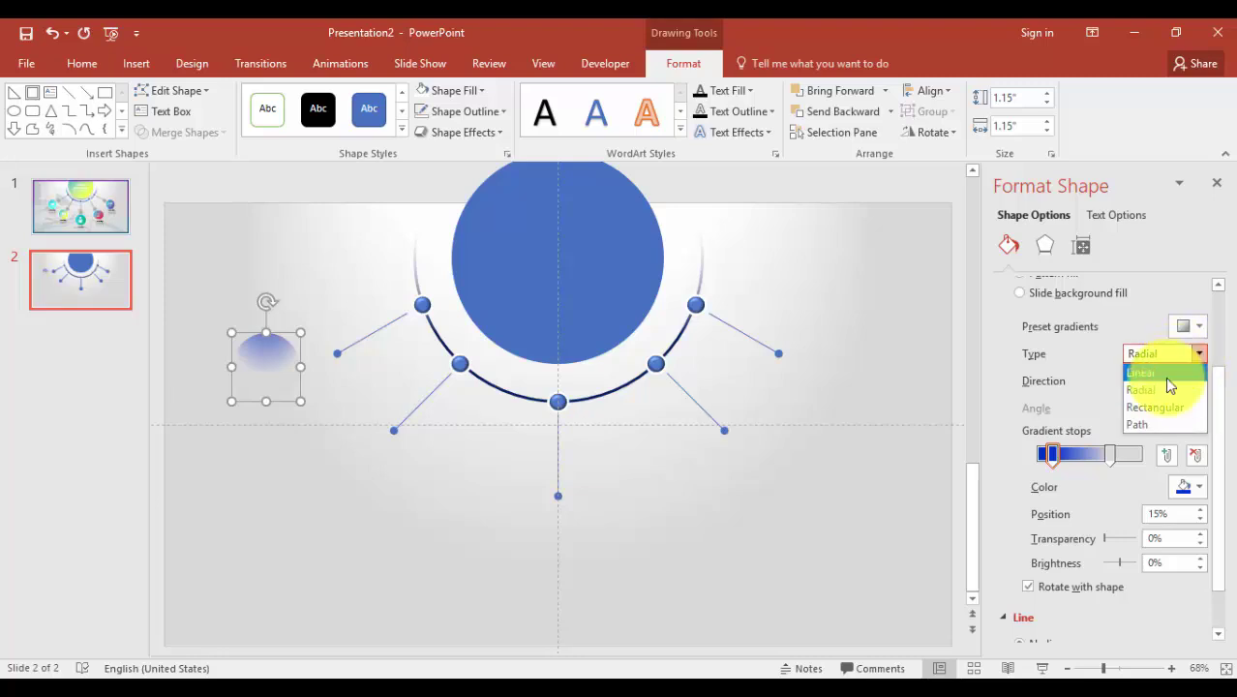
left_click(1147, 368)
Step: Set the 70% gradient stop to light cyan and fine-tune its position
left_click(1110, 454)
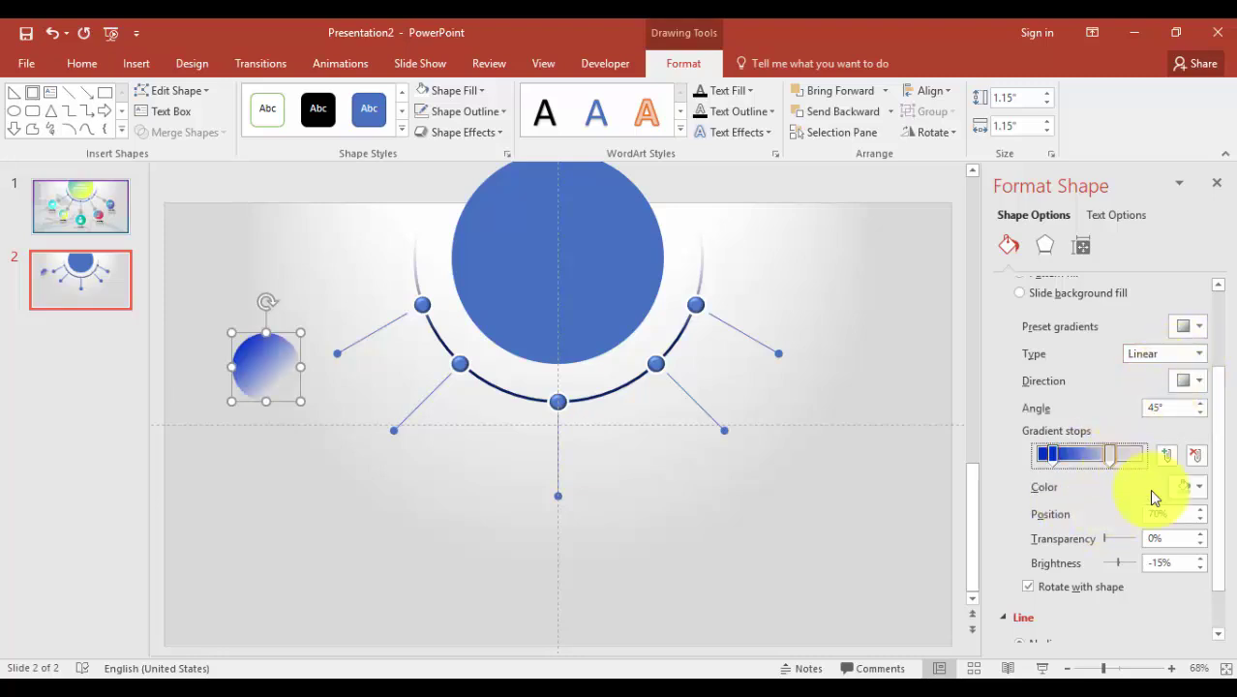
left_click(1200, 488)
left_click(1112, 447)
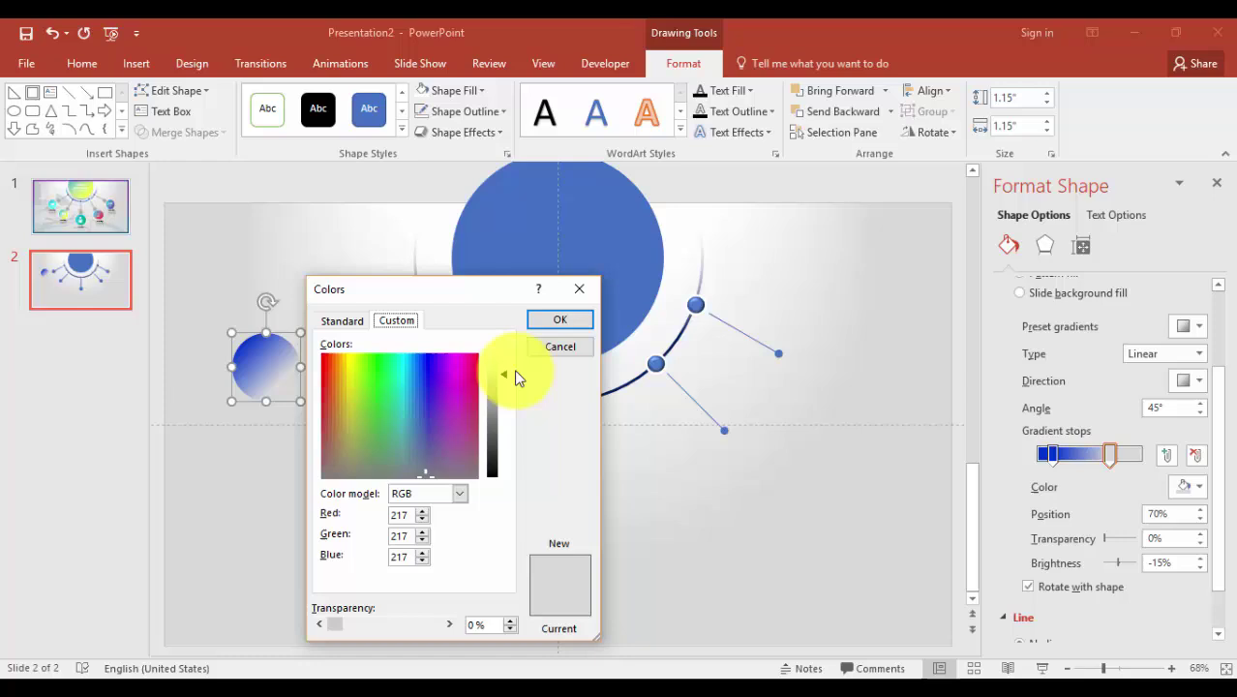
left_click(346, 321)
left_click(392, 384)
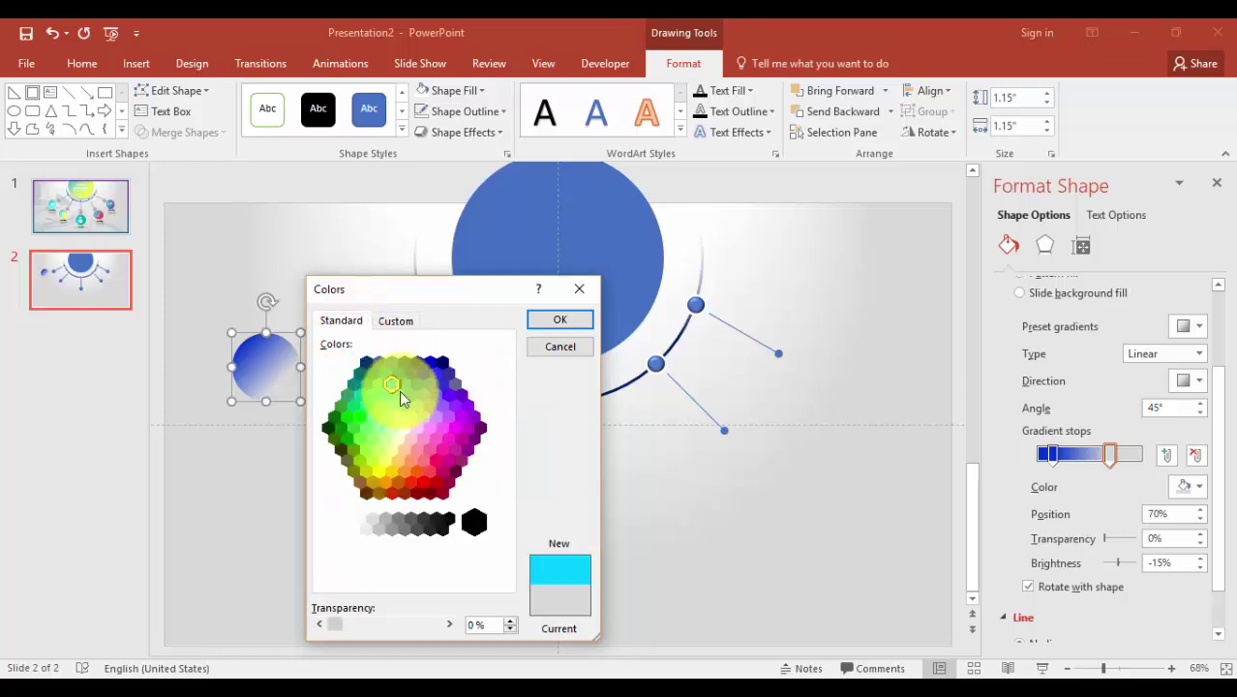
left_click(550, 324)
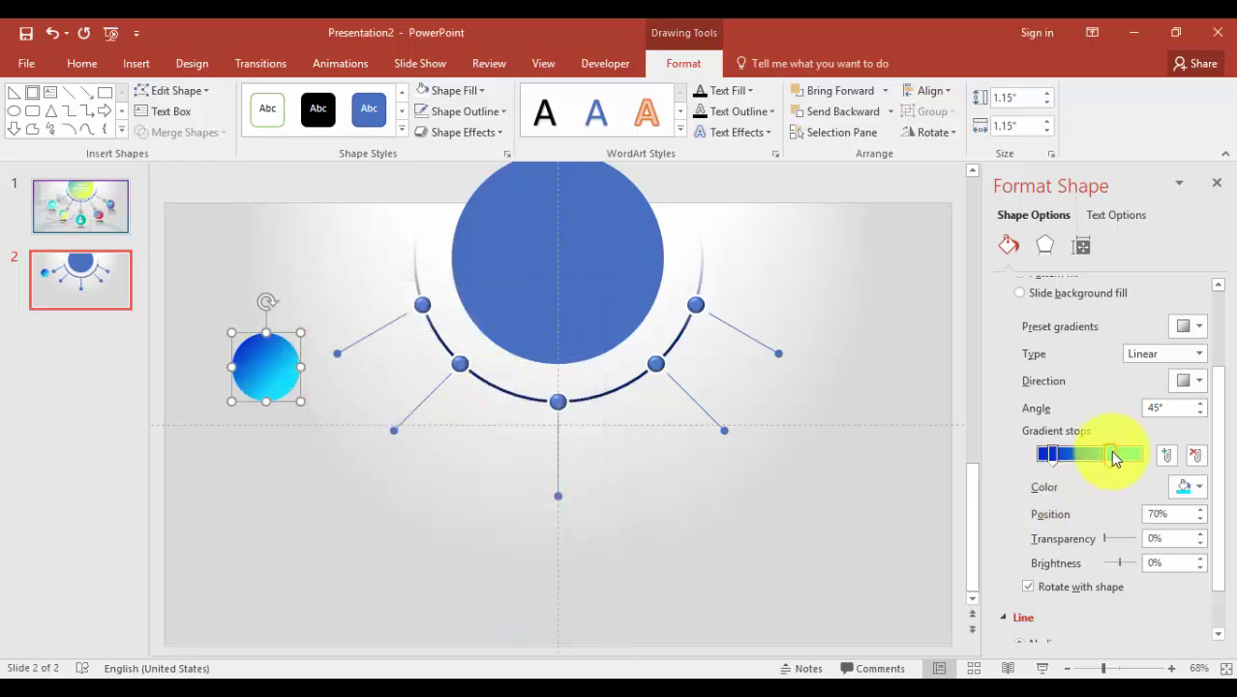
mouse_move(1123, 458)
left_mouse_down()
mouse_move(1105, 451)
mouse_move(1118, 457)
left_mouse_up()
left_click(1039, 455)
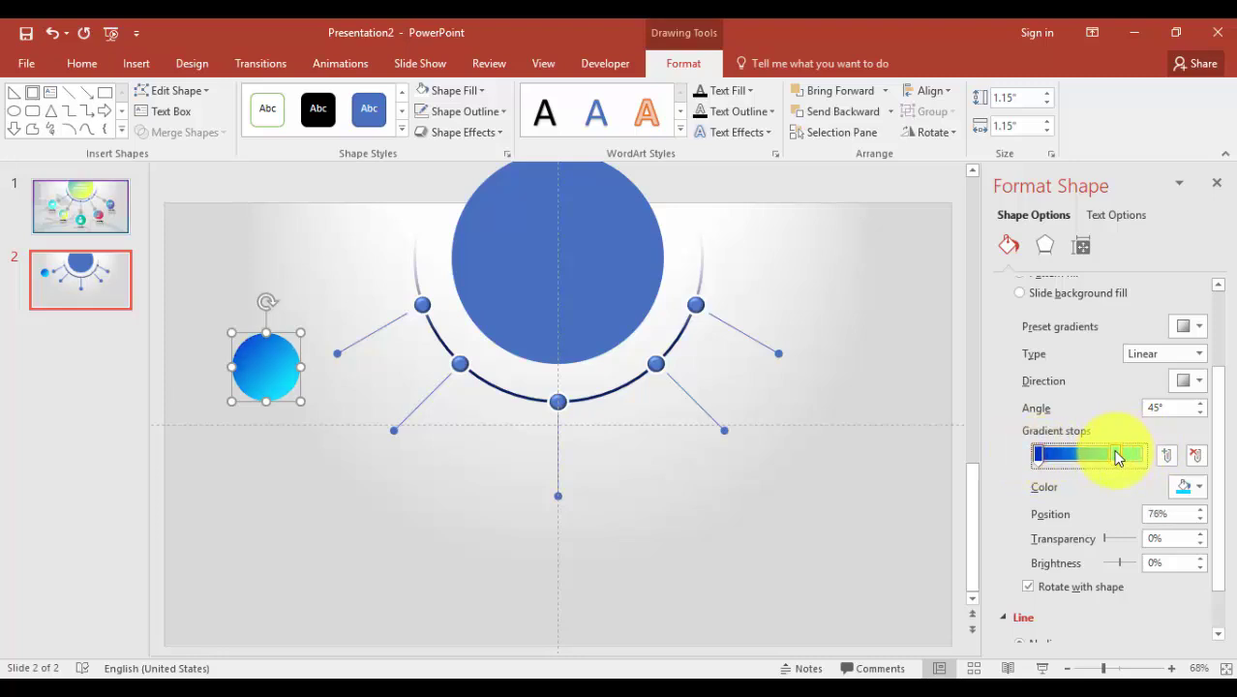
left_click(742, 497)
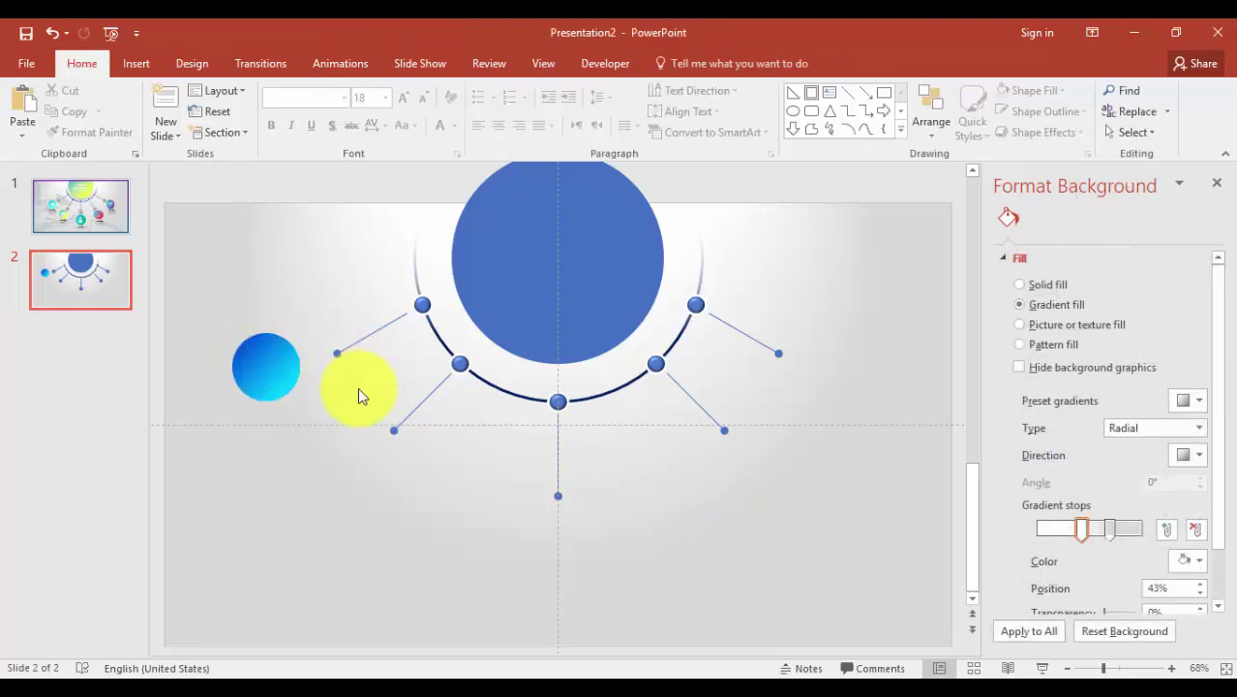
Step: Add a slightly larger 1.33-inch white copy of the circle centred behind it
left_click(269, 372)
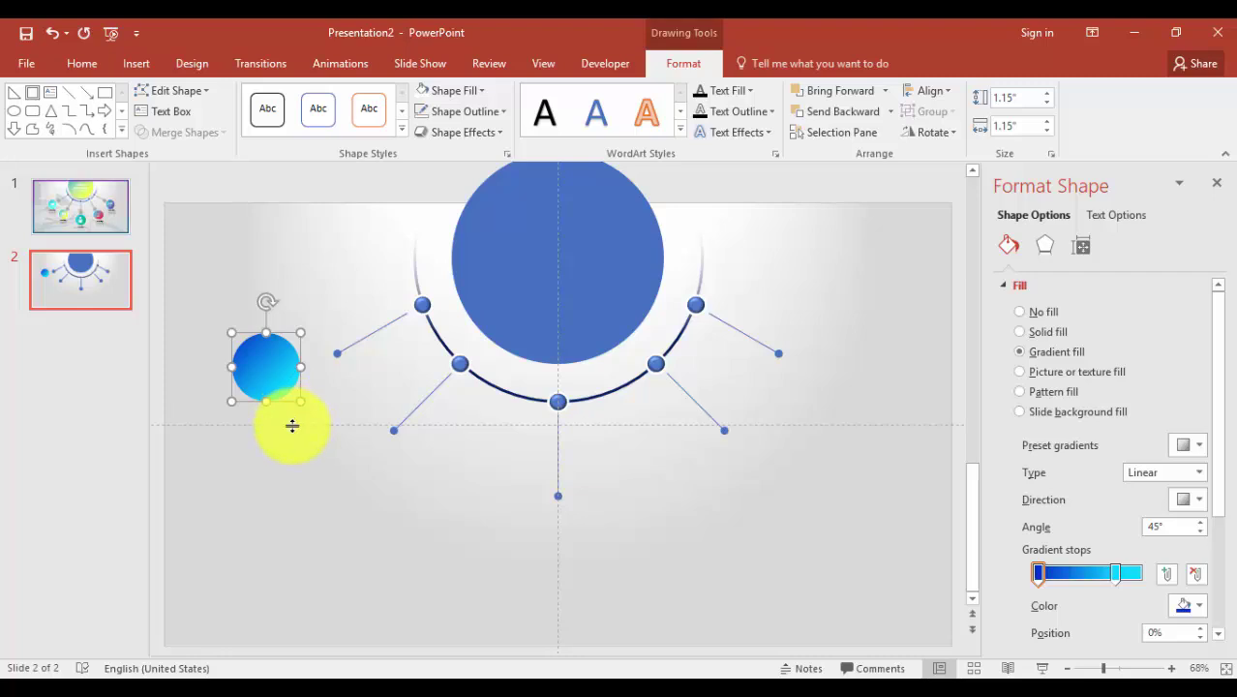
key("Right")
key("Right")
key("Down")
key("Down")
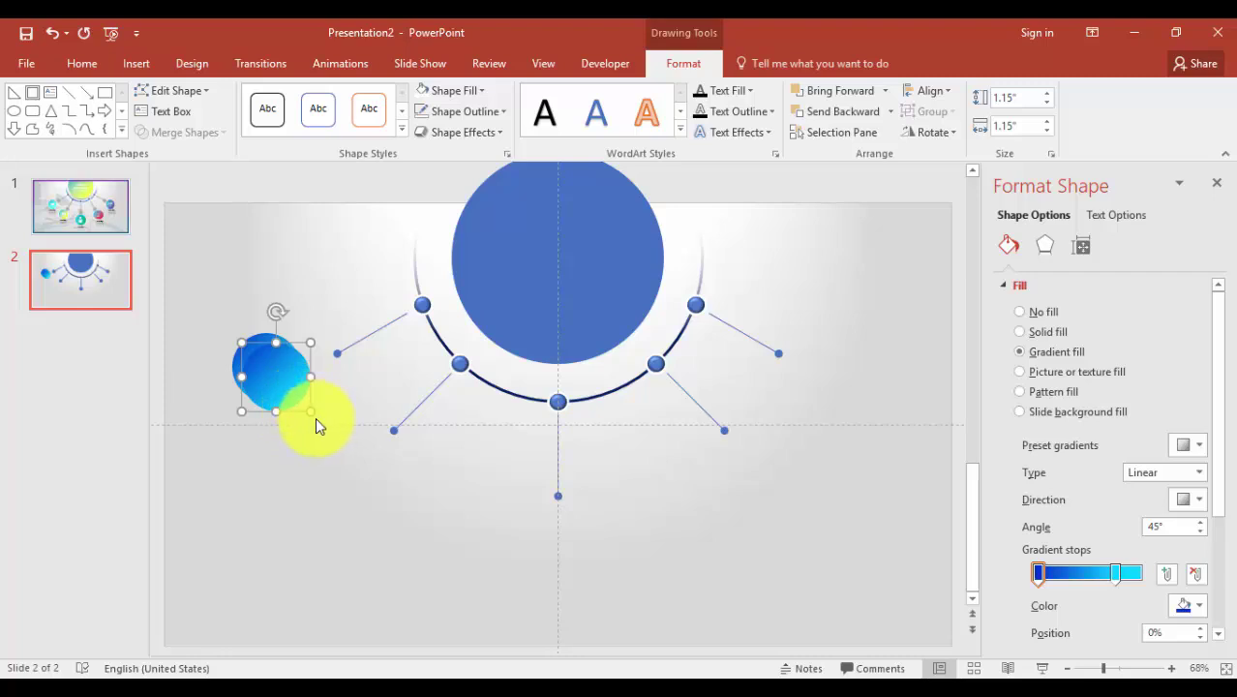
left_click_drag(310, 410, 321, 421)
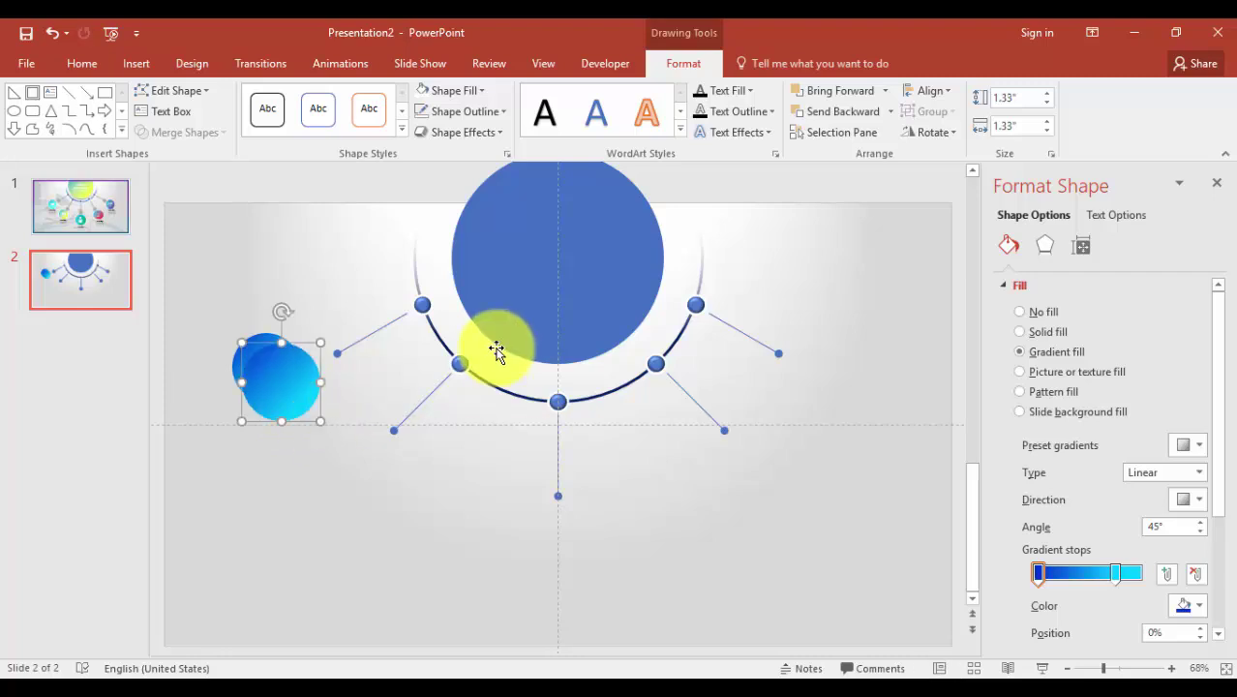
left_click(445, 93)
left_click(430, 140)
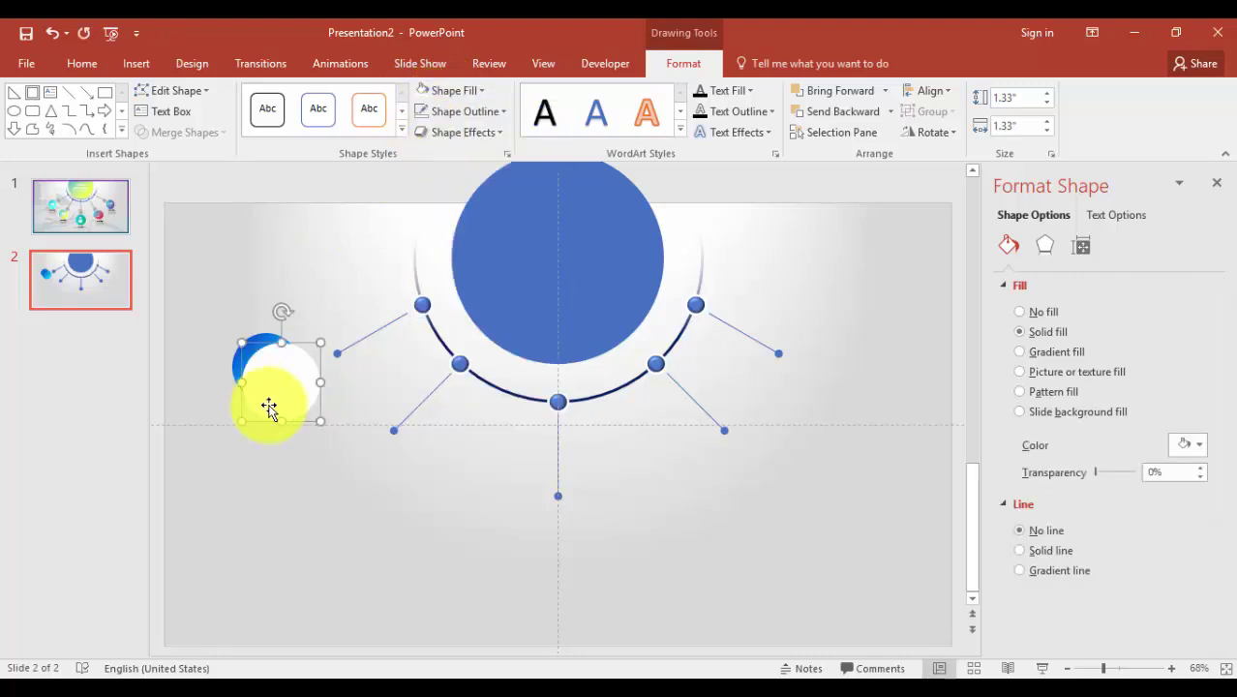
left_click_drag(268, 407, 264, 372)
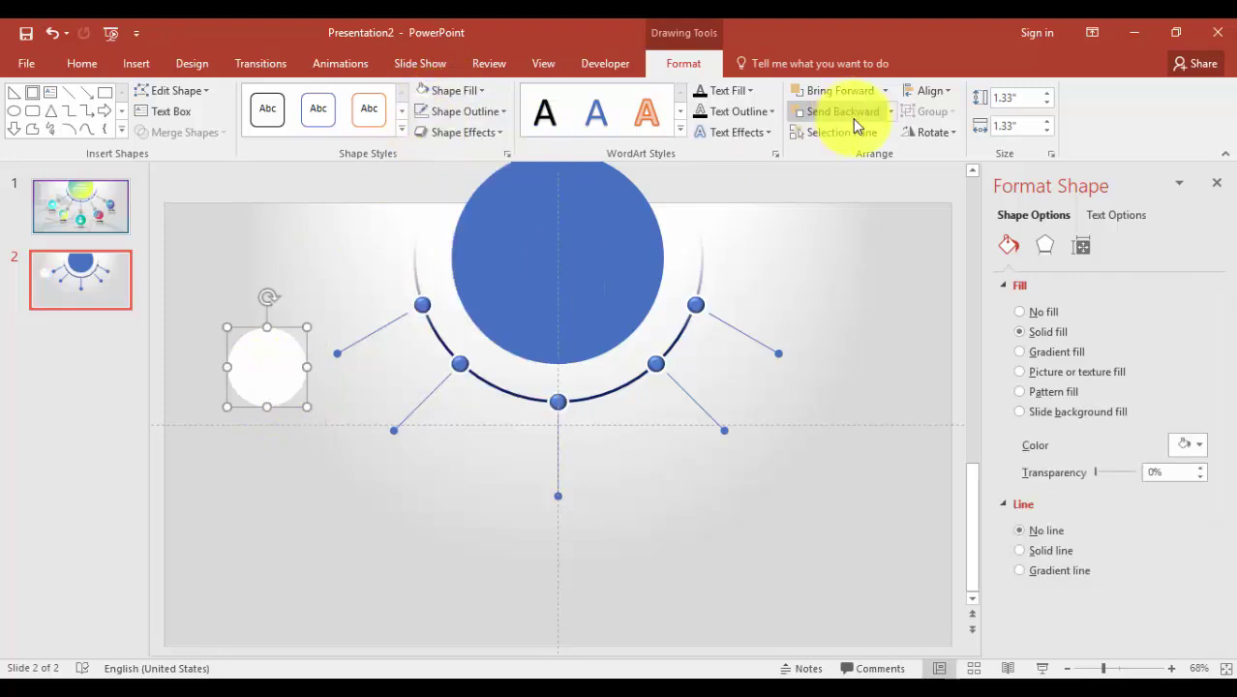
left_click(892, 113)
left_click(874, 151)
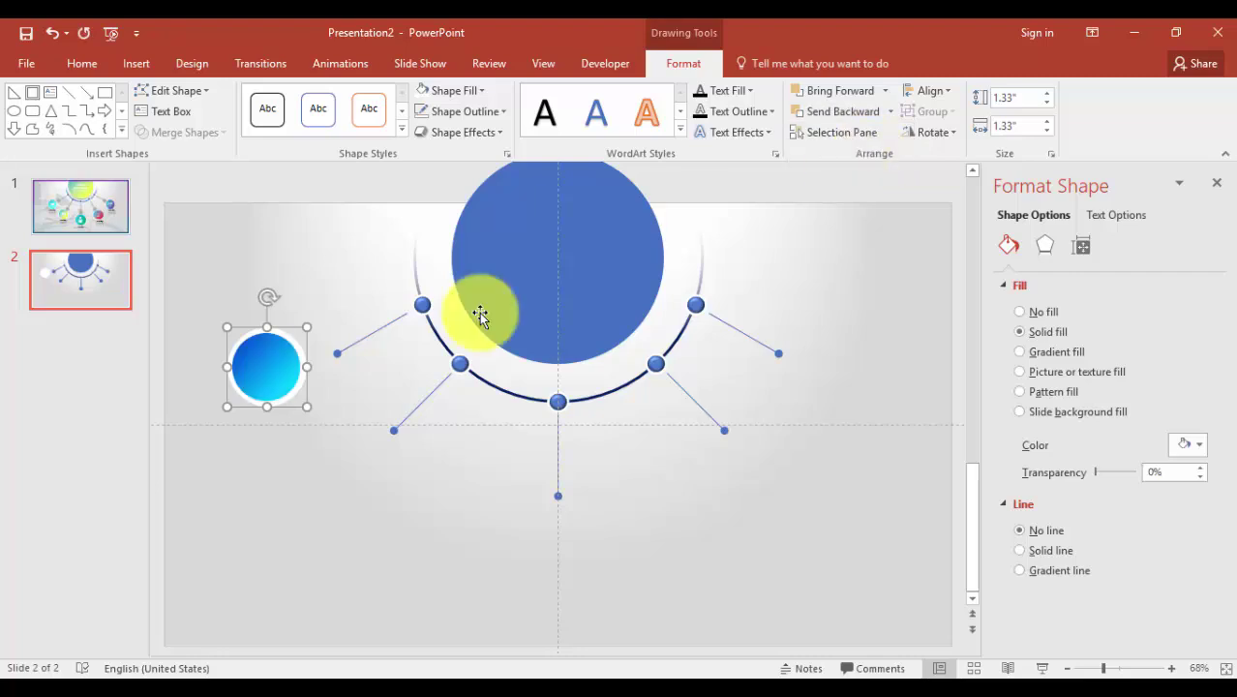
Step: Group the gradient circle together with its white ring
left_click(310, 455)
left_click(259, 360)
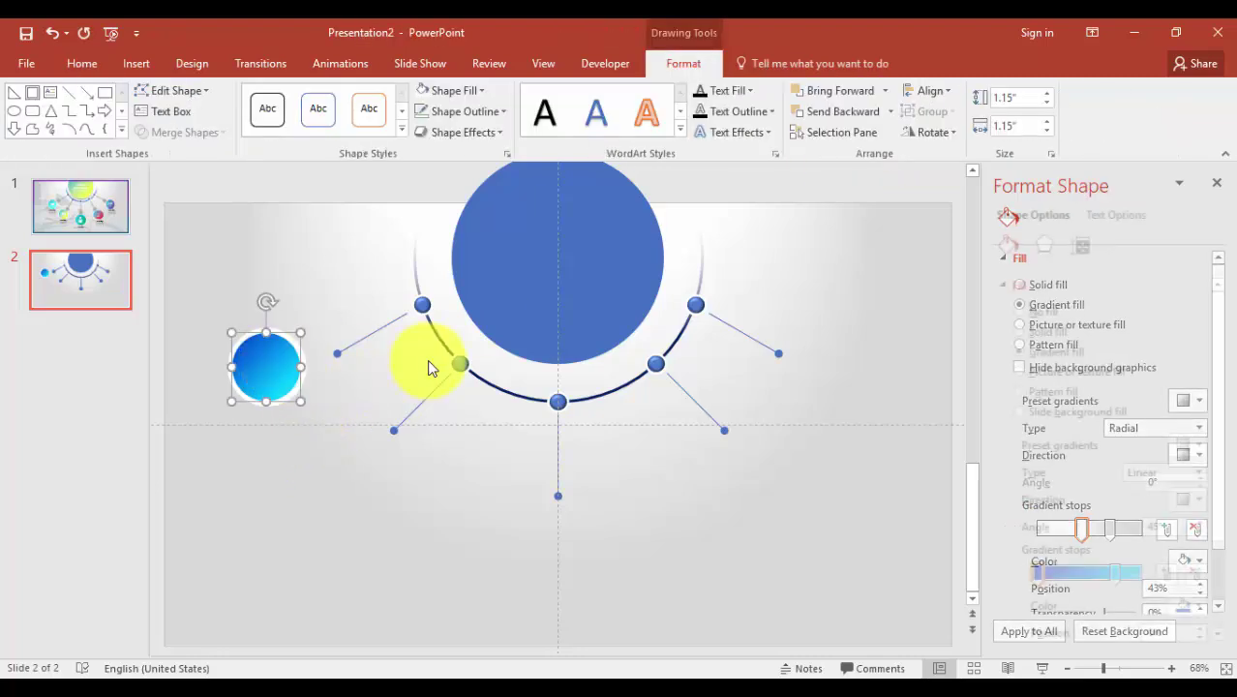
left_click(221, 346)
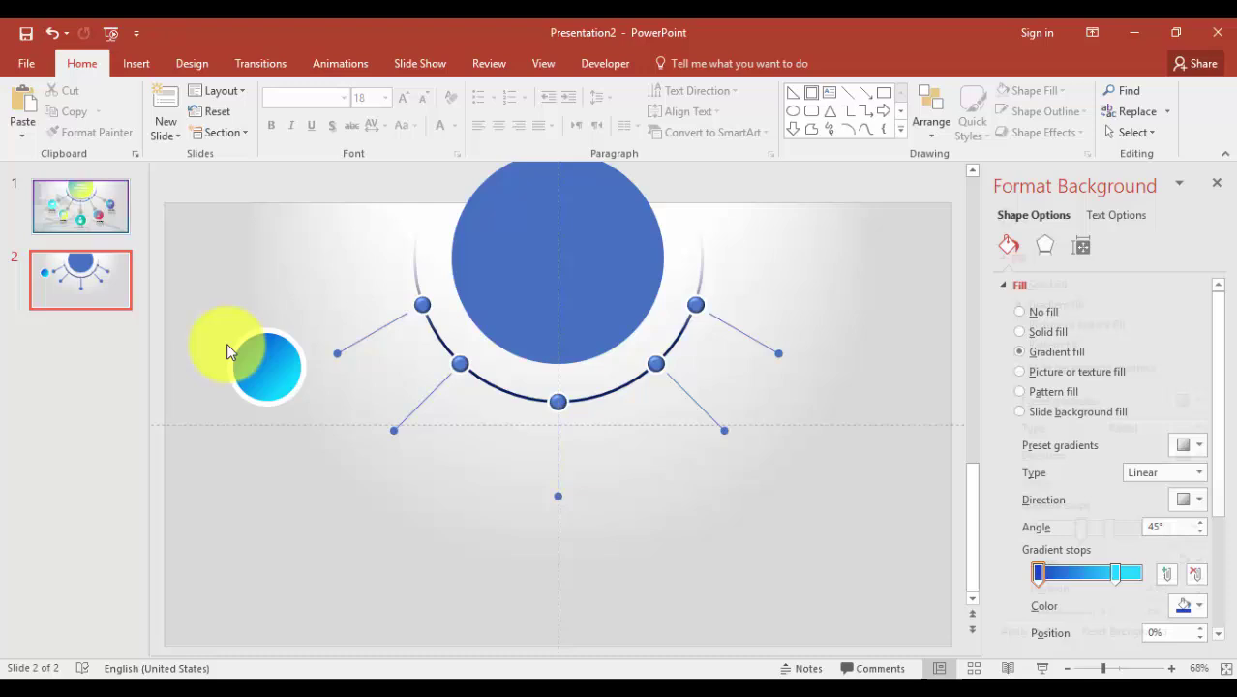
left_click_drag(186, 305, 338, 483)
right_click(289, 358)
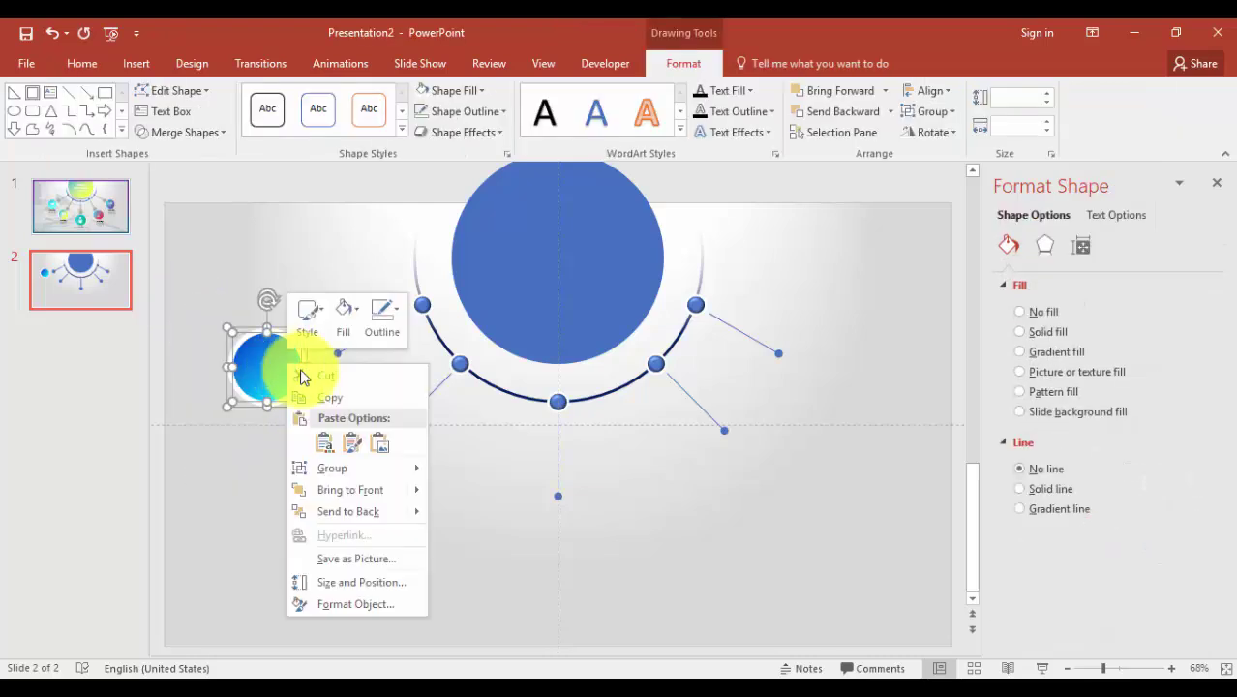
mouse_move(387, 467)
left_click(390, 524)
left_click(335, 536)
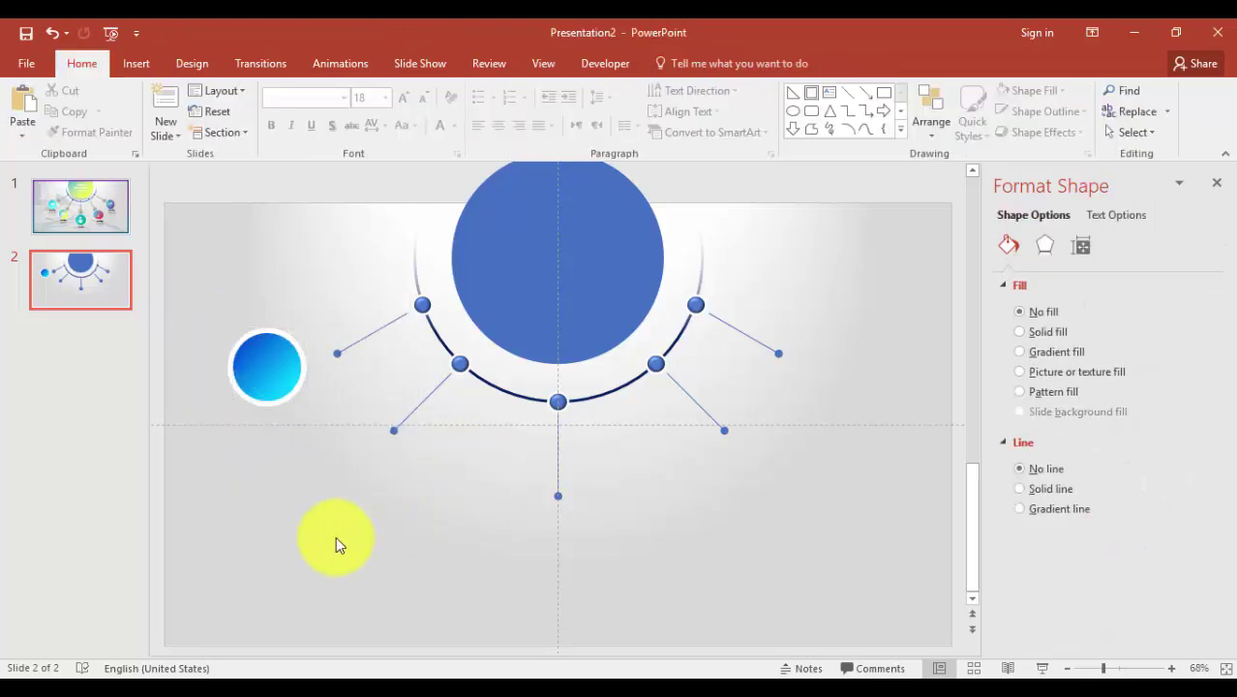
Step: Move the ringed circle group to the upper-left connector end and copy it to the lower pair at 1.64 inches
left_click(302, 399)
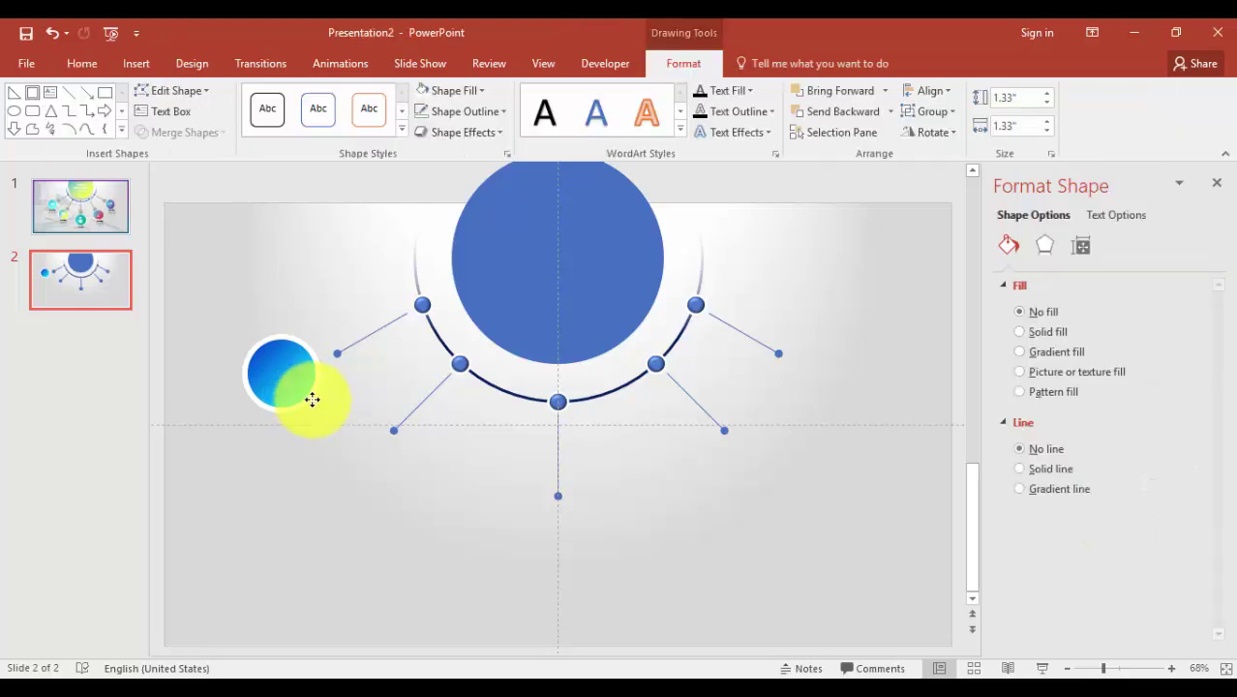
left_click_drag(302, 399, 822, 384)
left_click(273, 378)
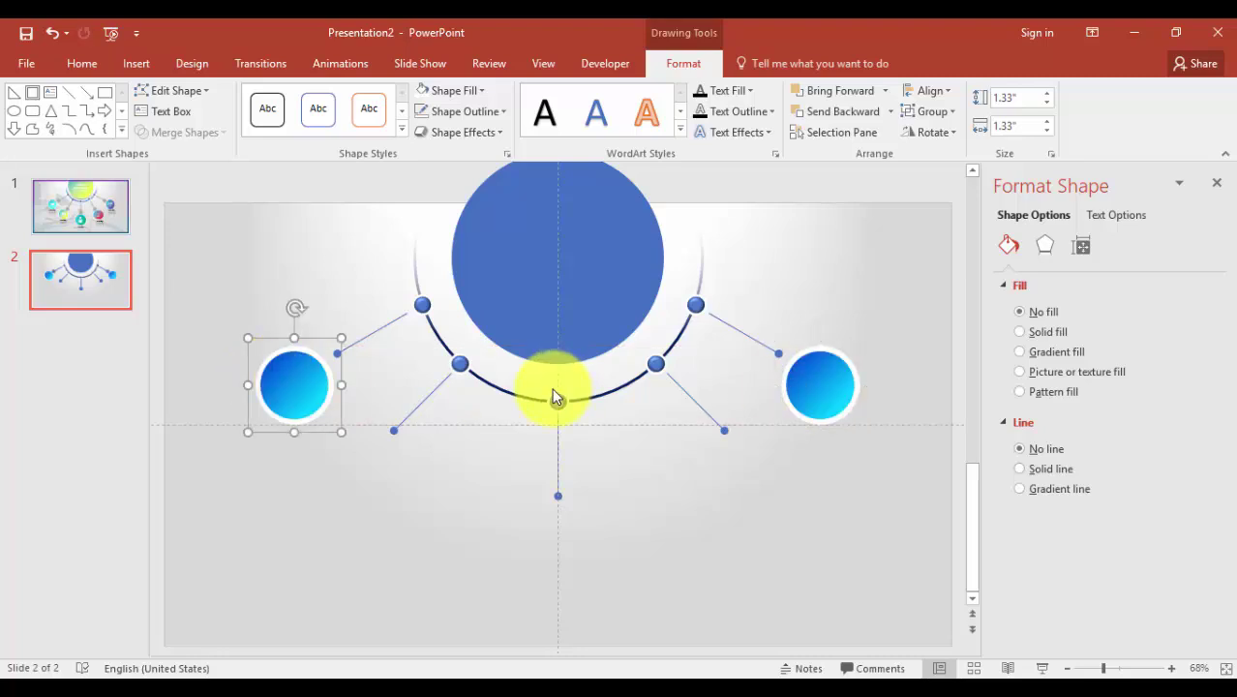
left_click_drag(300, 389, 373, 474)
left_click_drag(424, 516, 436, 535)
left_click_drag(384, 483, 763, 477)
left_click(353, 505)
Step: Undo an accidental connector shift and add a 1.96-inch copy centred below the middle connector
left_click(538, 496)
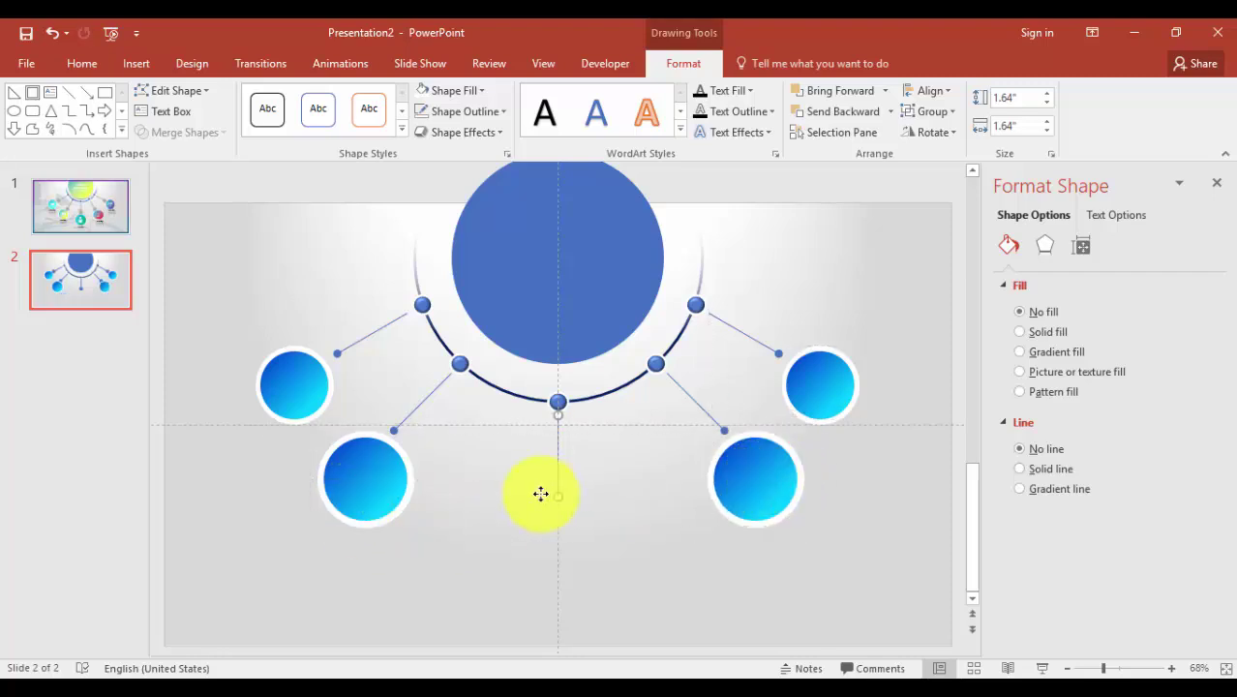
left_click(557, 493)
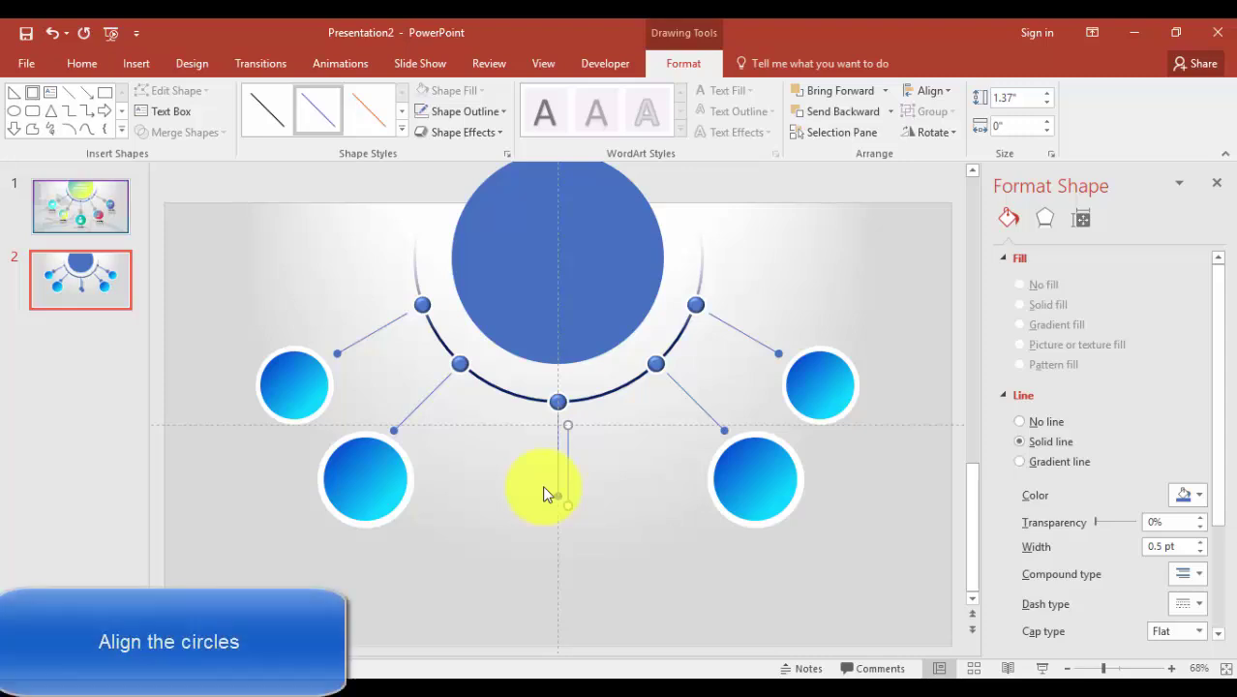
key("ctrl+z")
left_click_drag(357, 487, 392, 509)
left_click_drag(507, 553, 575, 564)
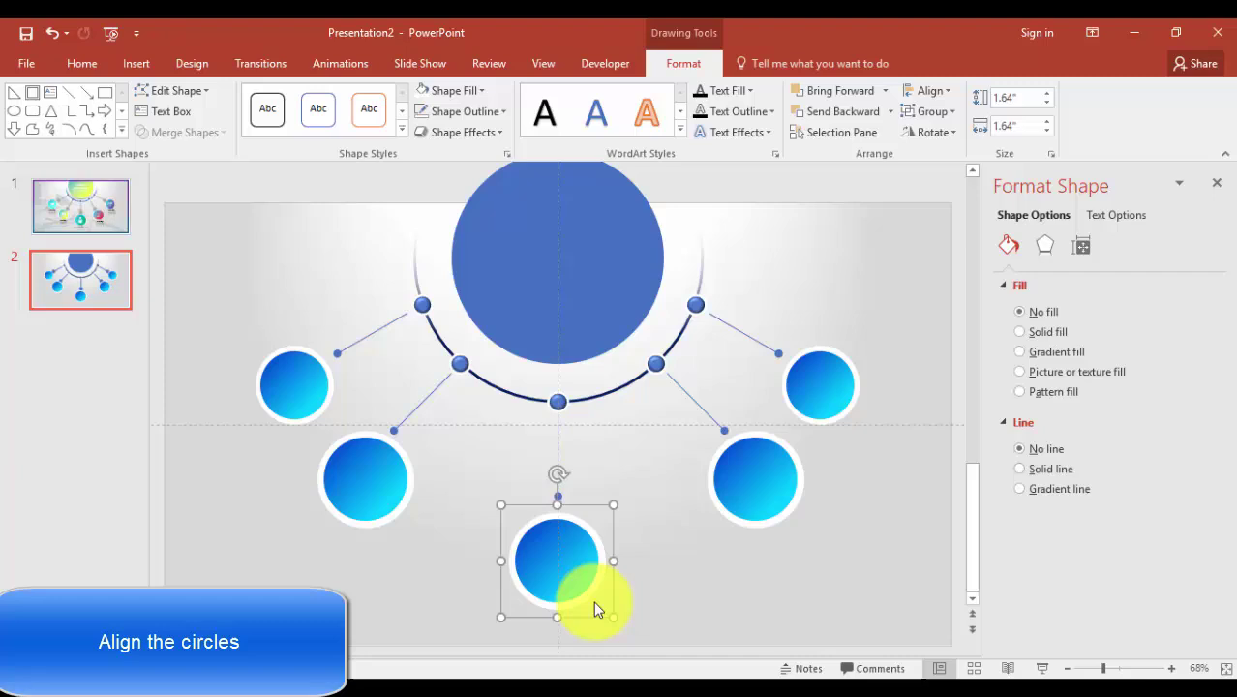
left_click_drag(613, 617, 624, 622)
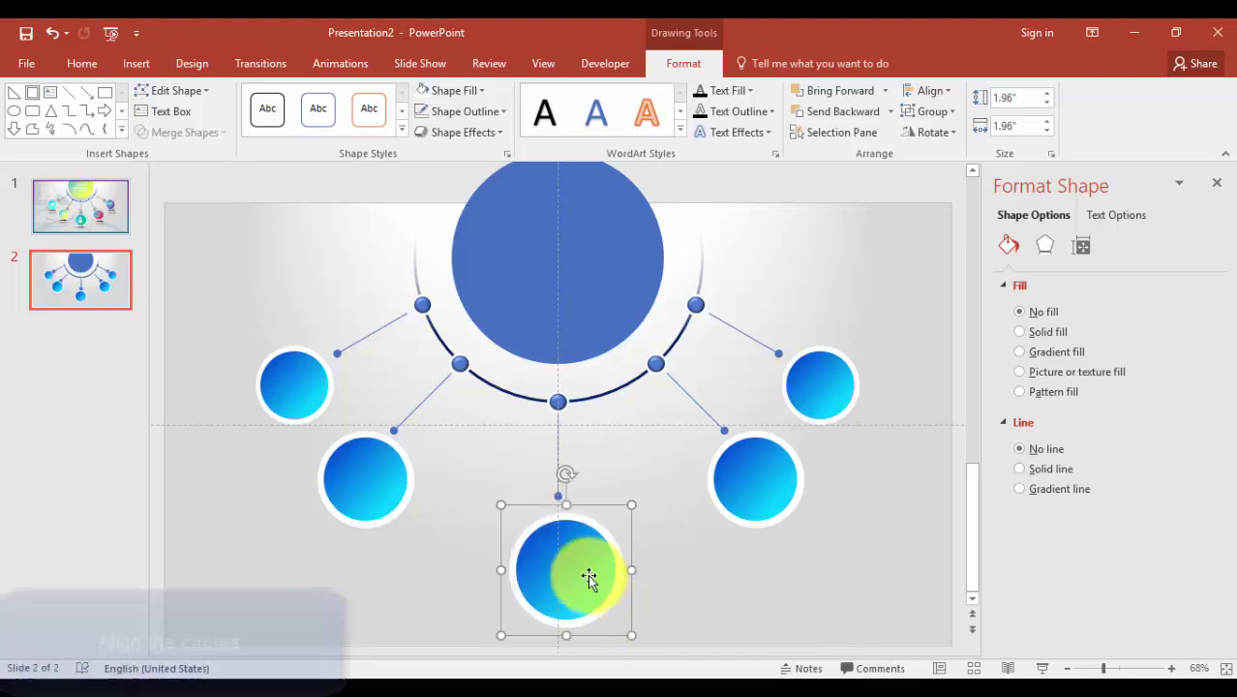
left_click_drag(589, 581, 577, 558)
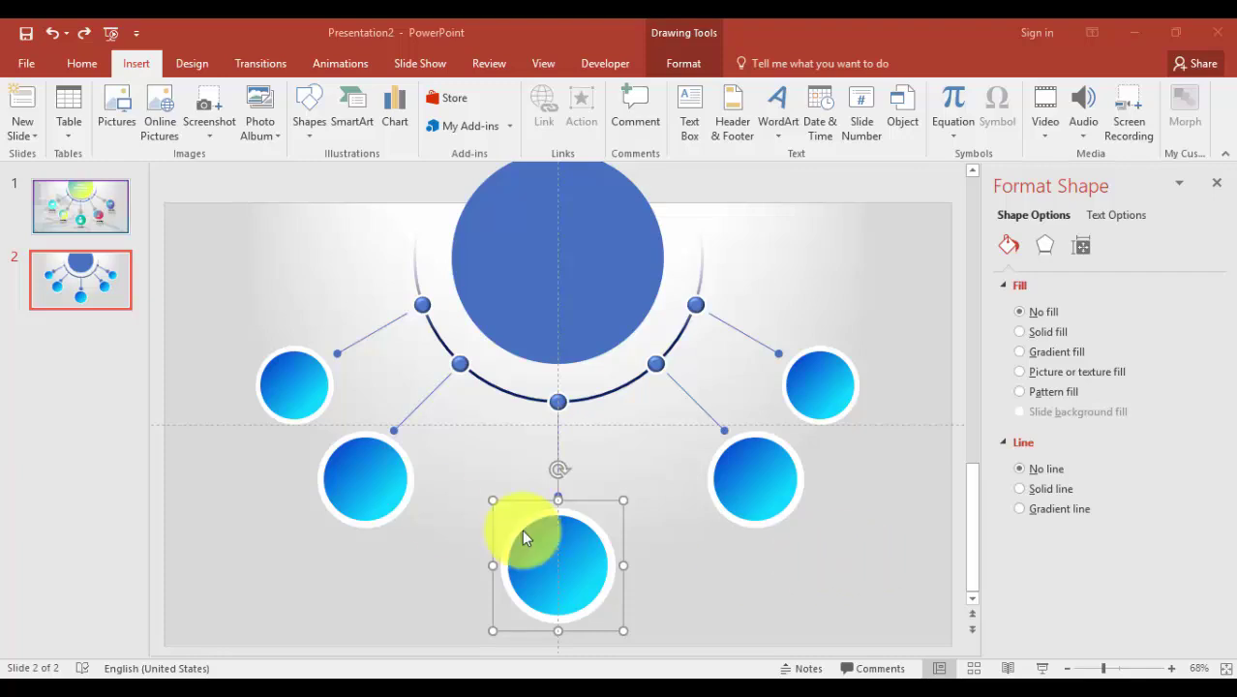
Step: Apply the upper-left circle's formatting to the lower-left circle and make its gradient end light green
left_click(300, 395)
key("ctrl+shift+v")
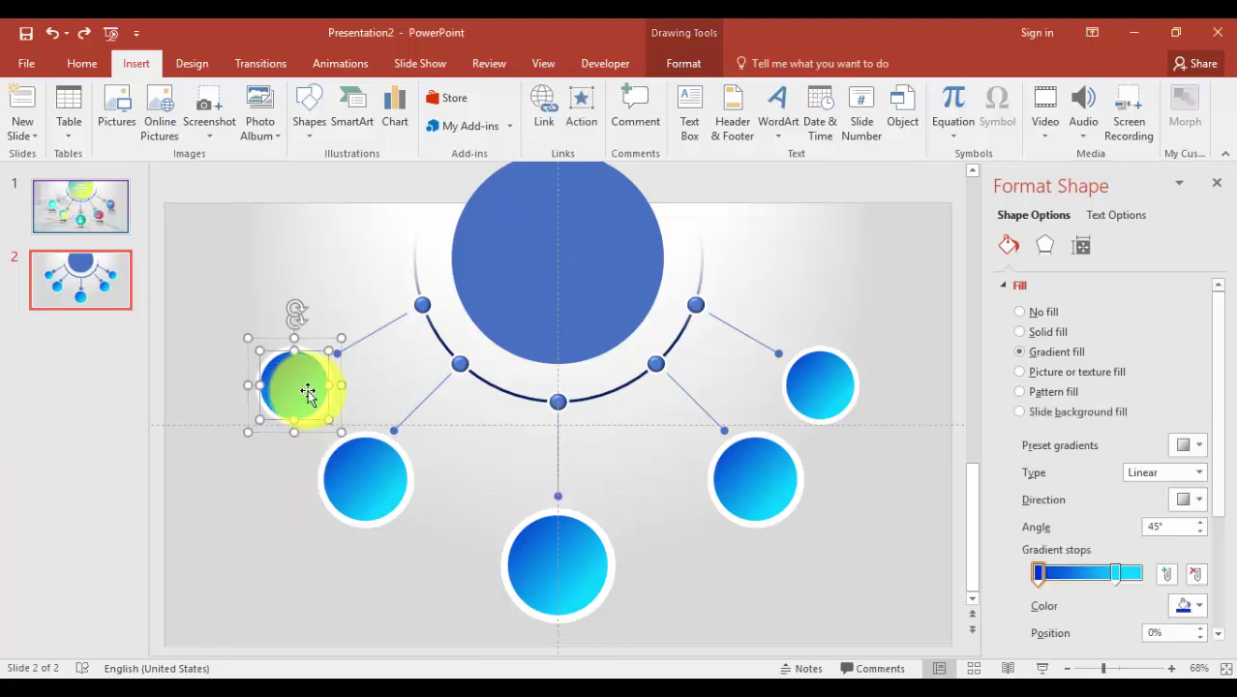
left_click(381, 476)
key("ctrl+shift+v")
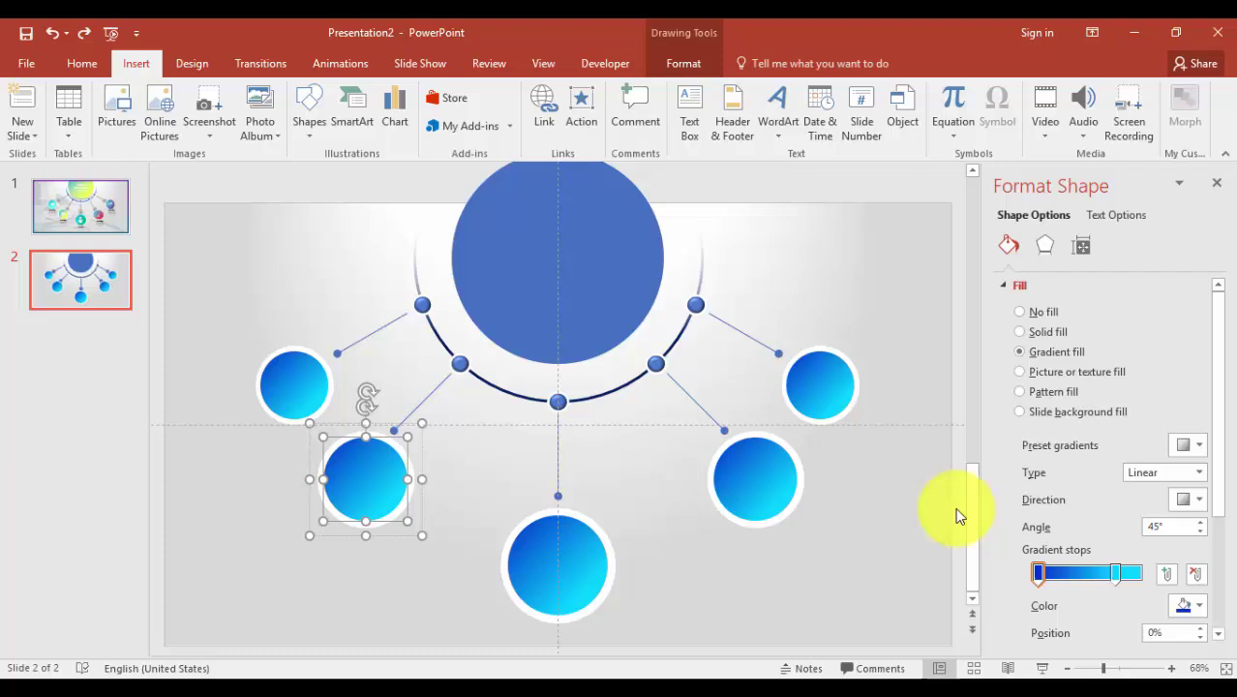
left_click(1117, 573)
left_click(1206, 610)
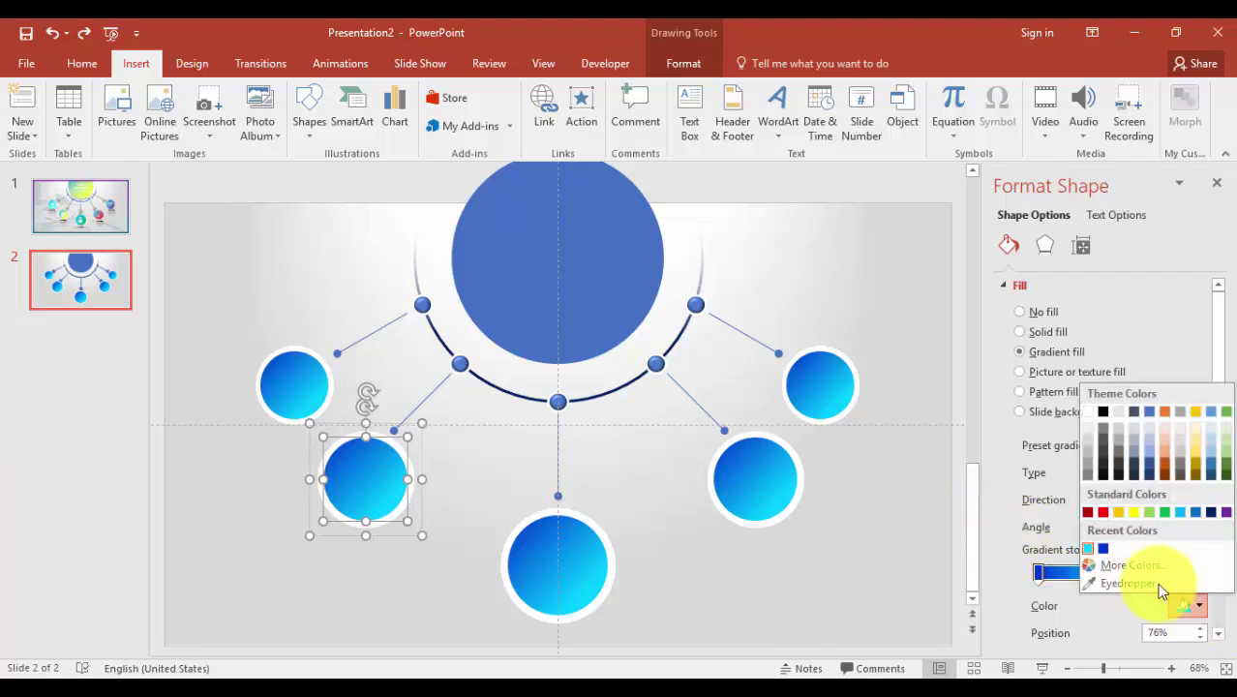
left_click(1150, 510)
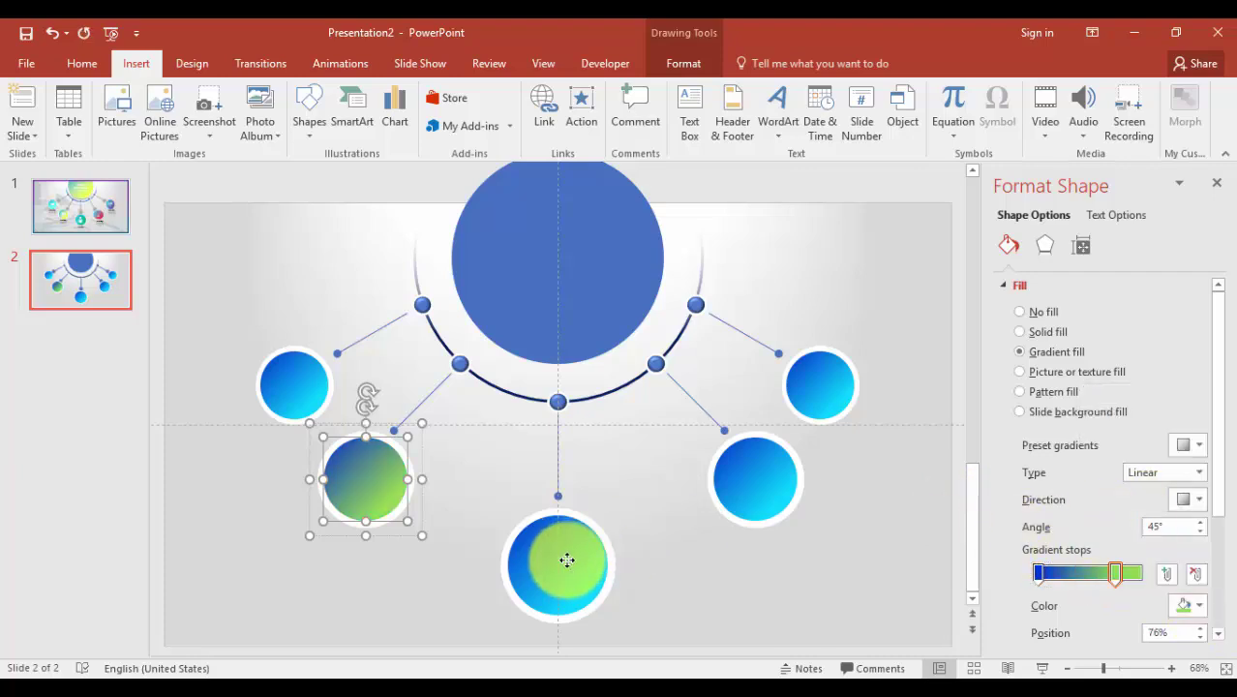
Step: Turn the bottom circle's gradient end purple and the lower-right circle's 76% stop red
left_click(568, 560)
left_click(1115, 573)
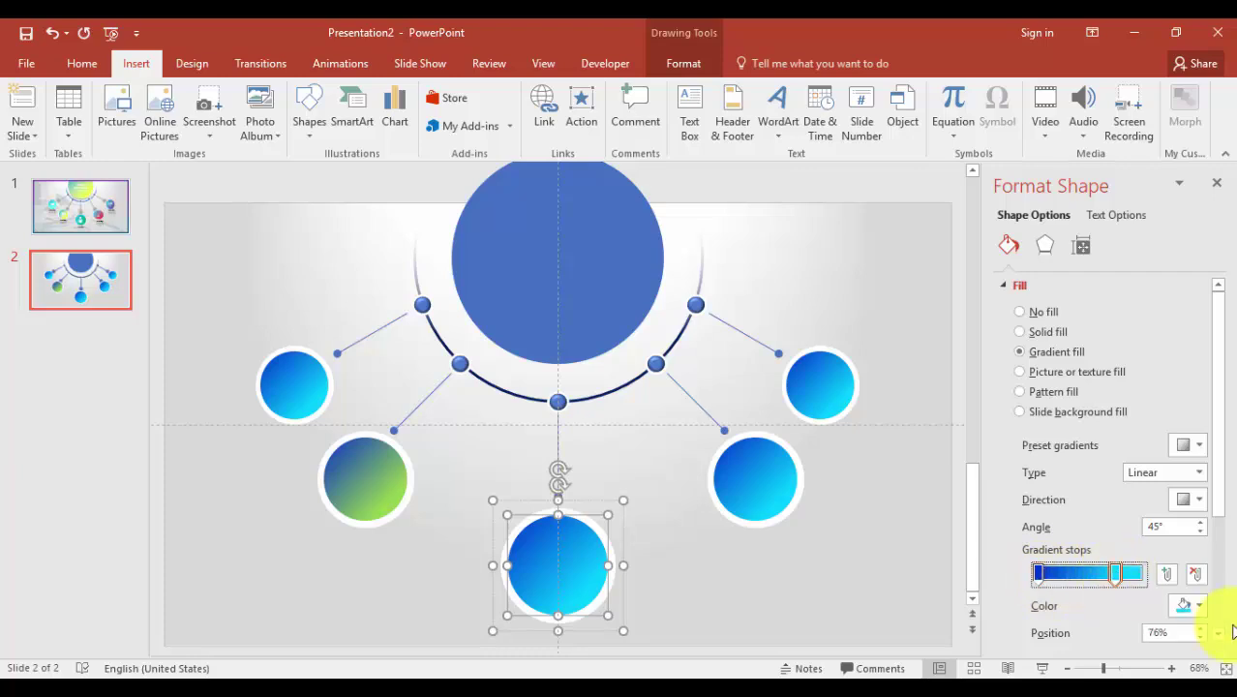
left_click(1206, 610)
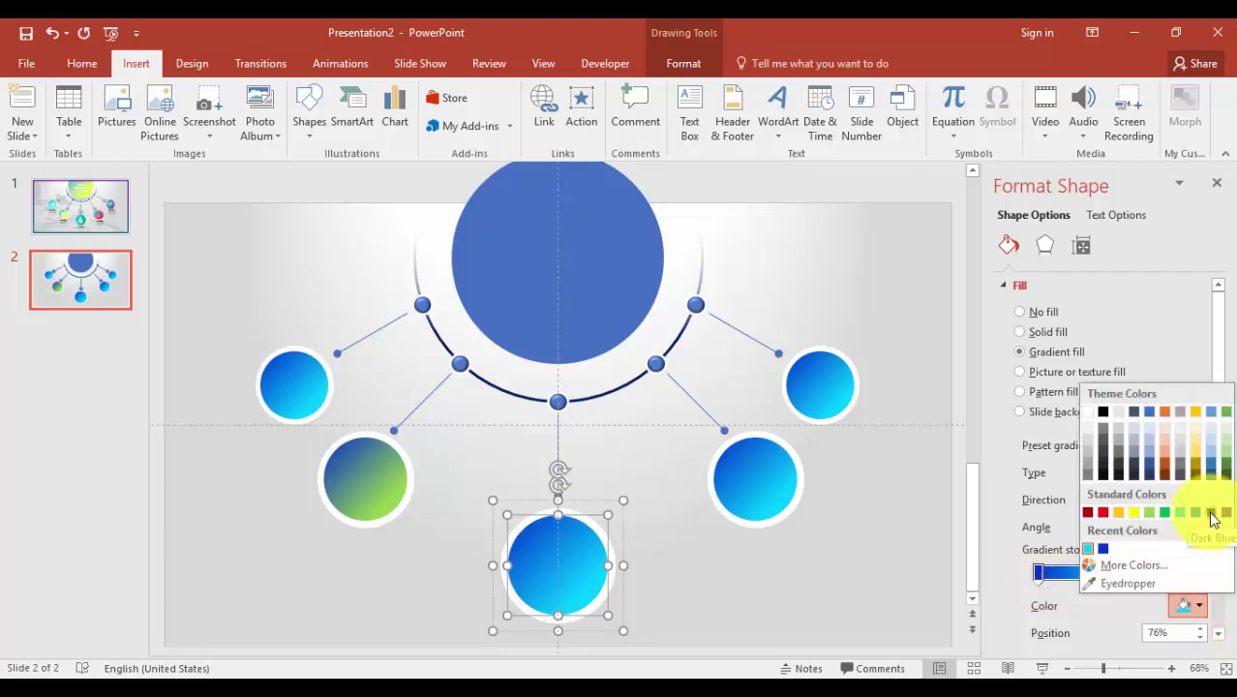
left_click(1226, 513)
left_click(763, 479)
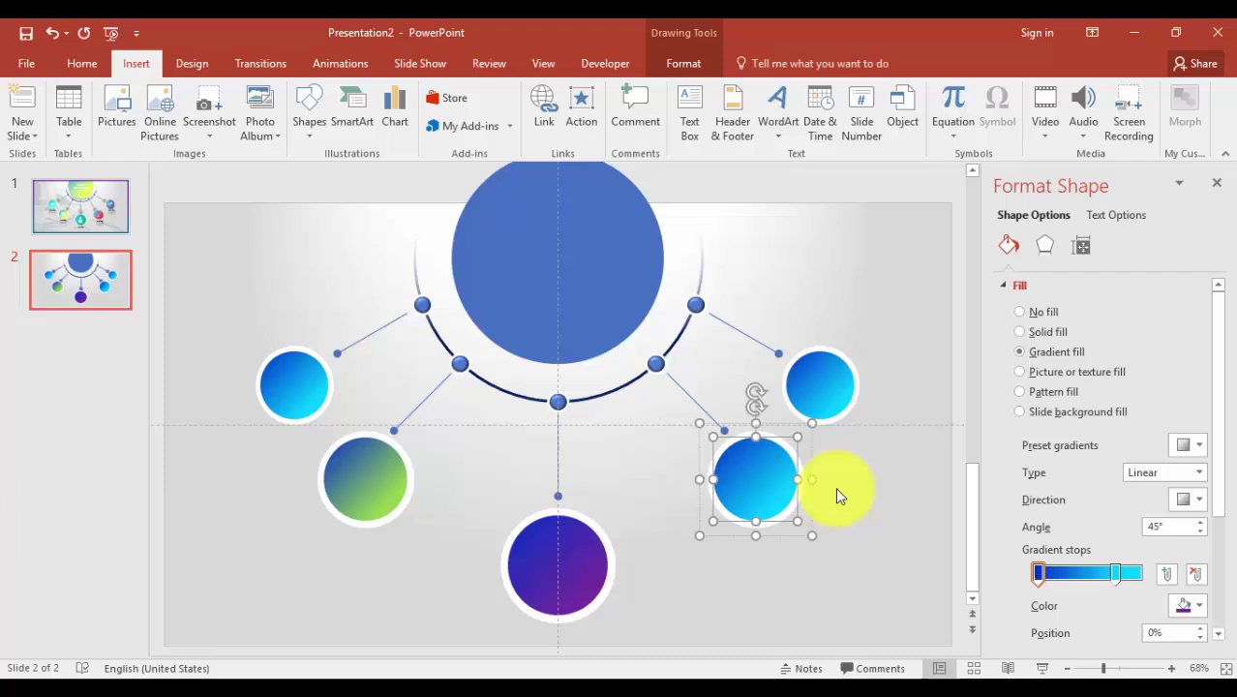
left_click(1116, 573)
left_click(1189, 606)
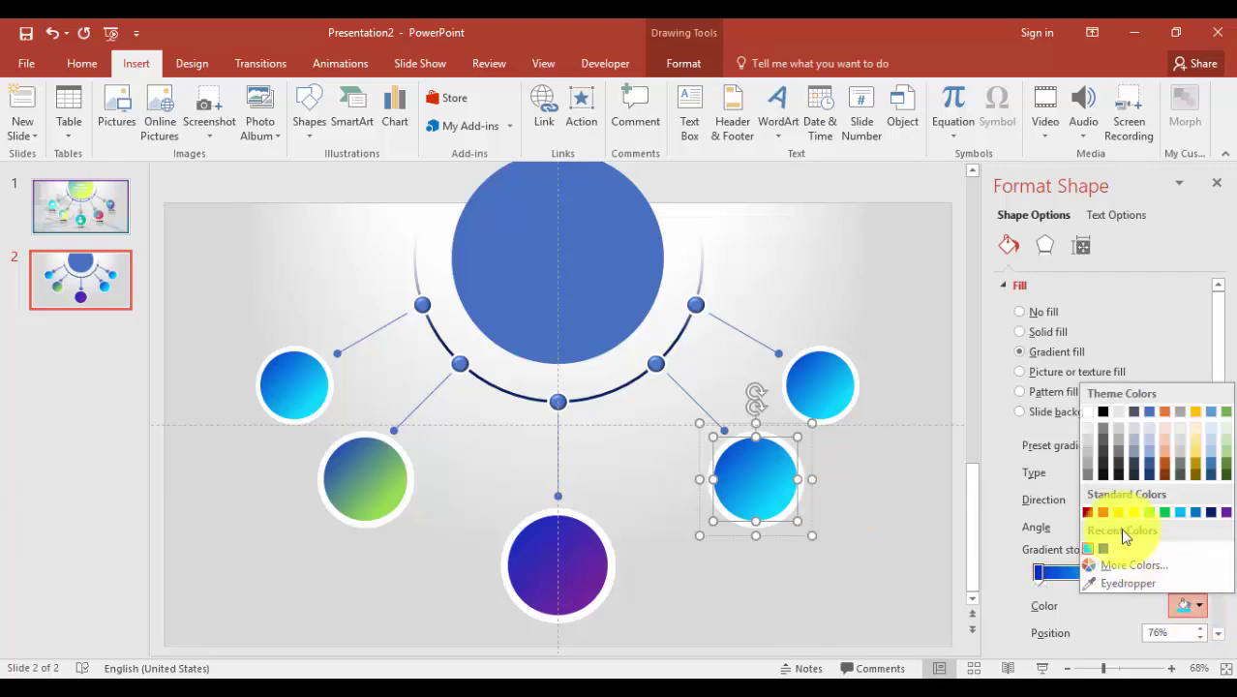
left_click(1102, 513)
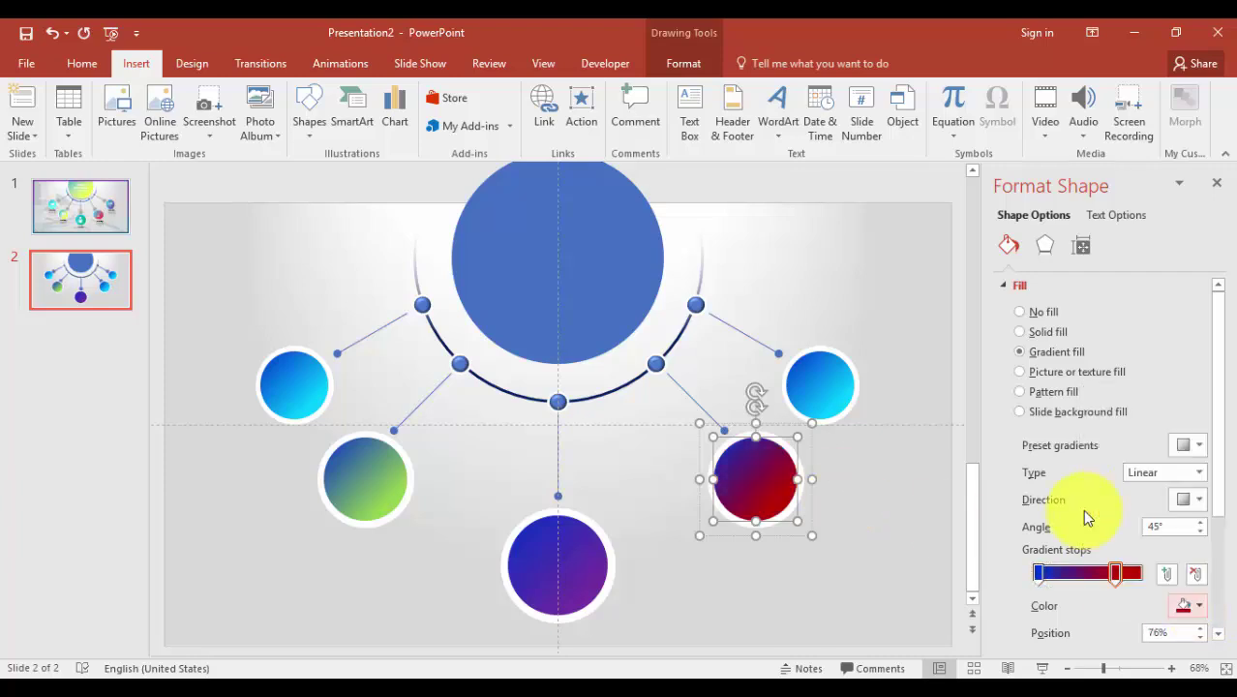
Step: Set the upper-right circle's 76% gradient stop to gold
left_click(835, 392)
left_click(1116, 573)
left_click(1191, 607)
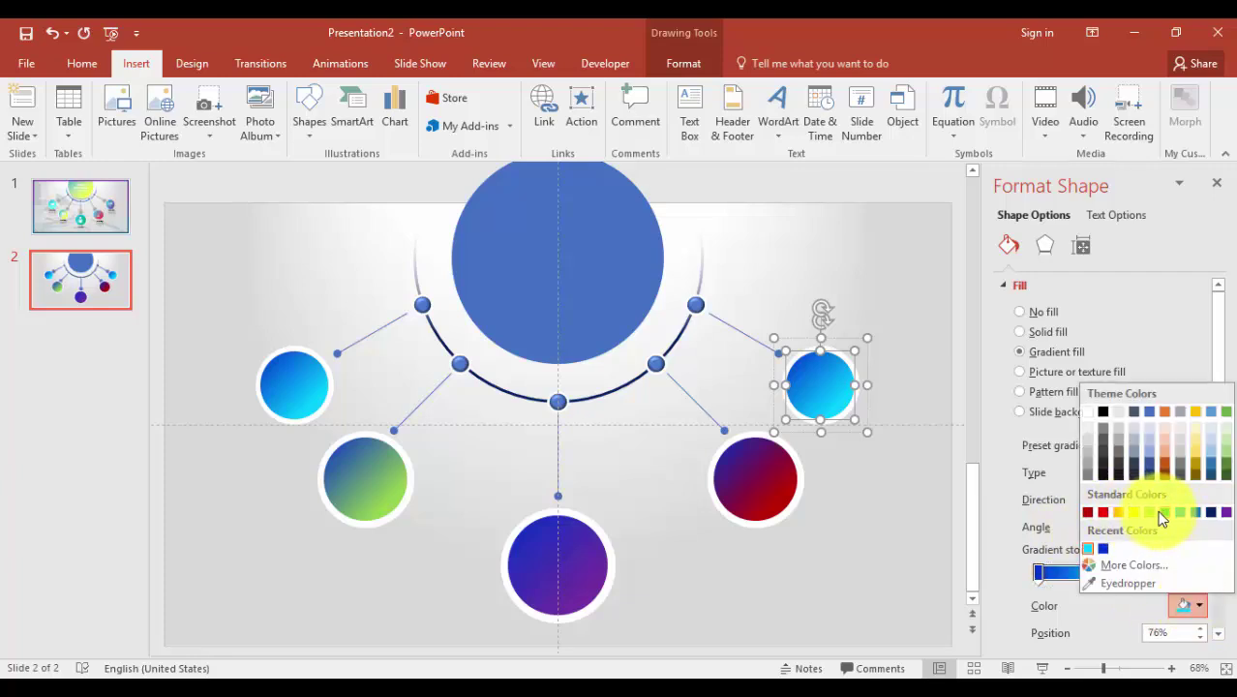
left_click(1209, 472)
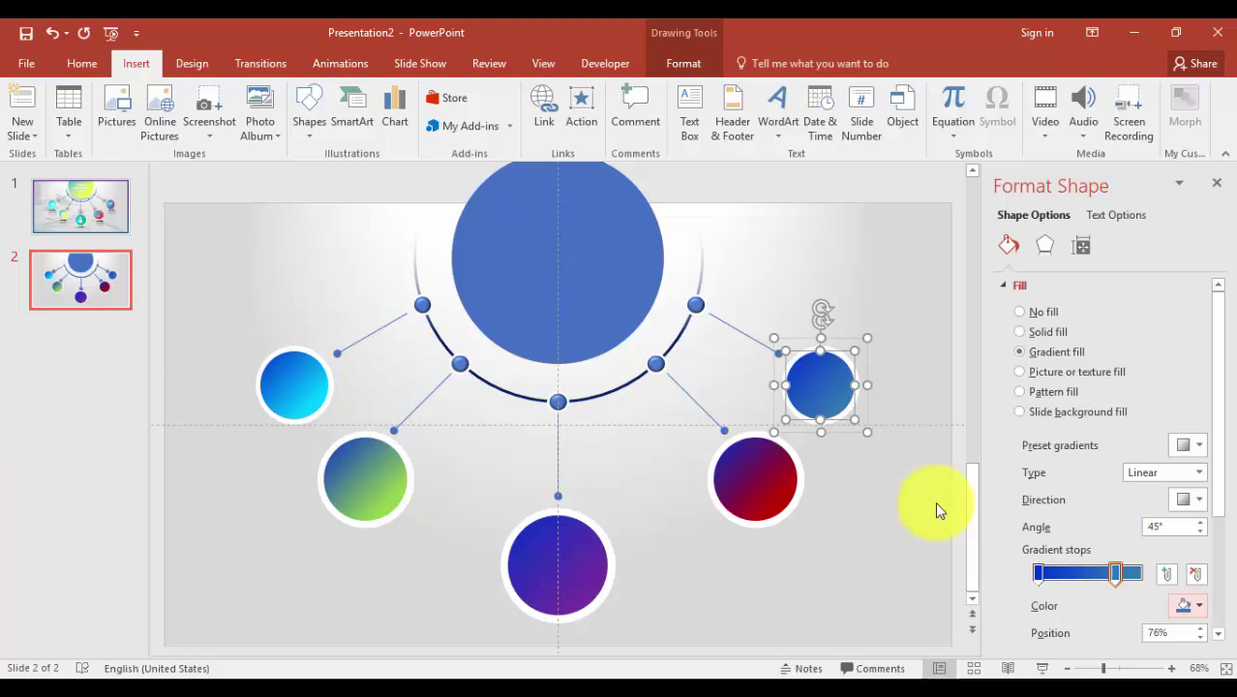
left_click(1197, 606)
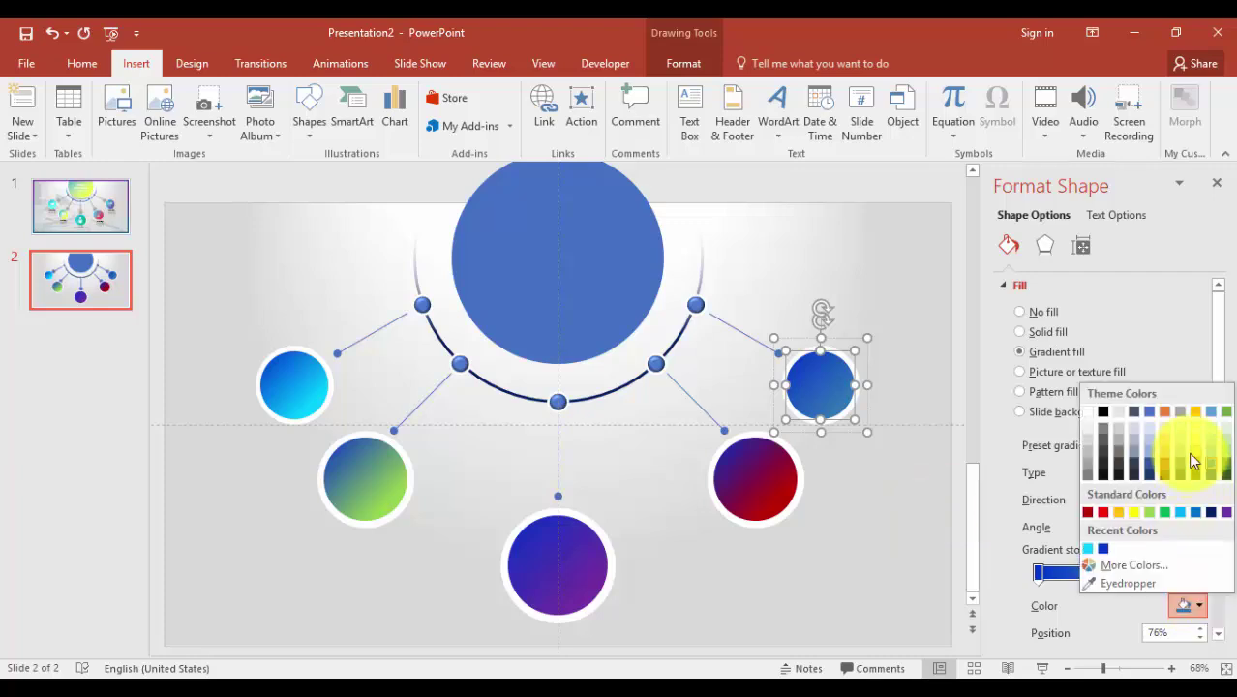
left_click(1196, 463)
left_click(849, 564)
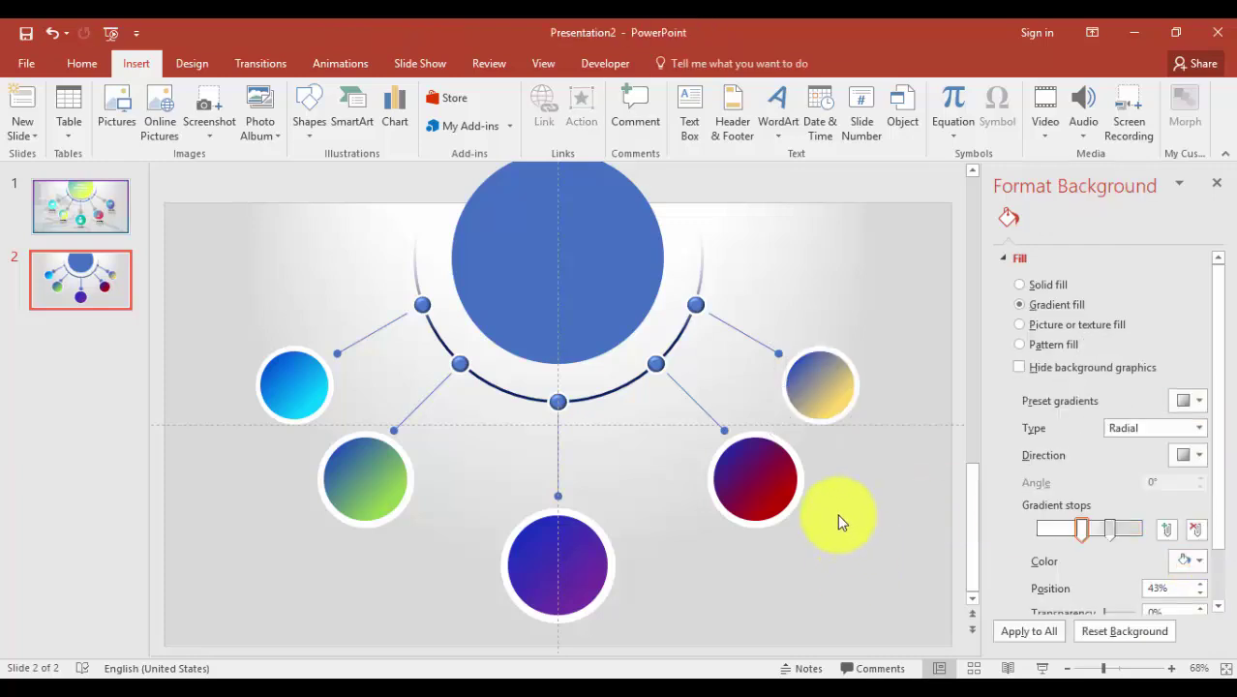
left_click(108, 203)
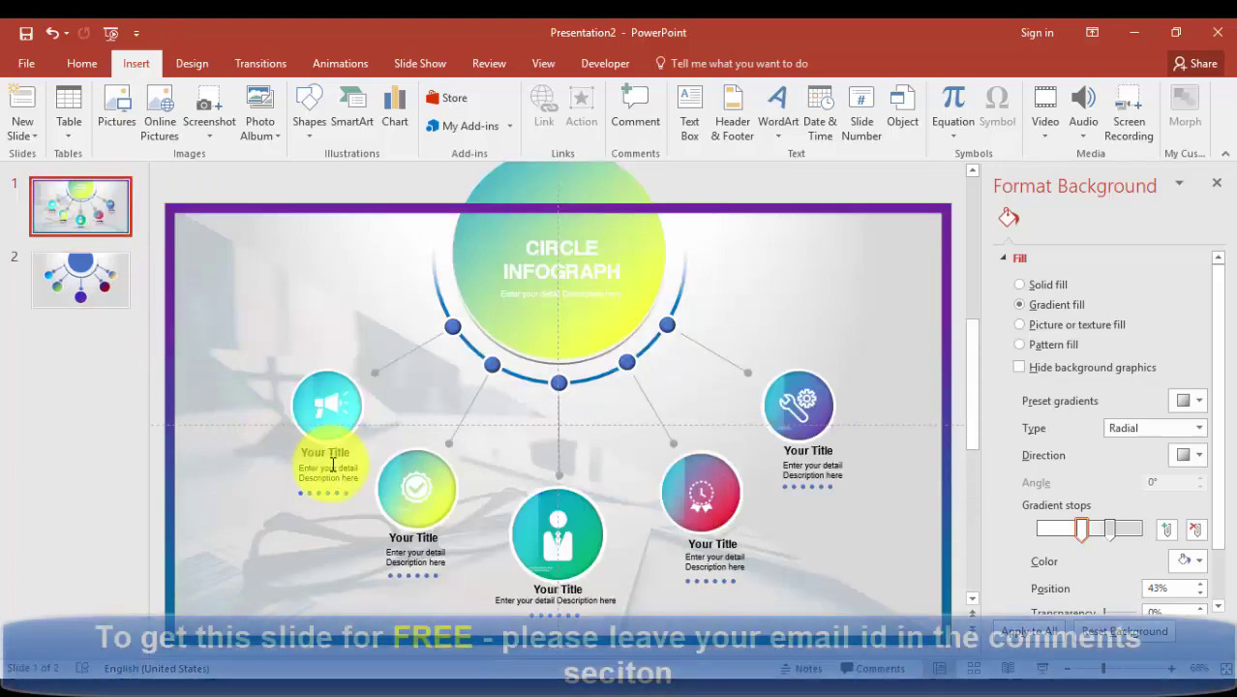
left_click_drag(332, 465, 341, 413)
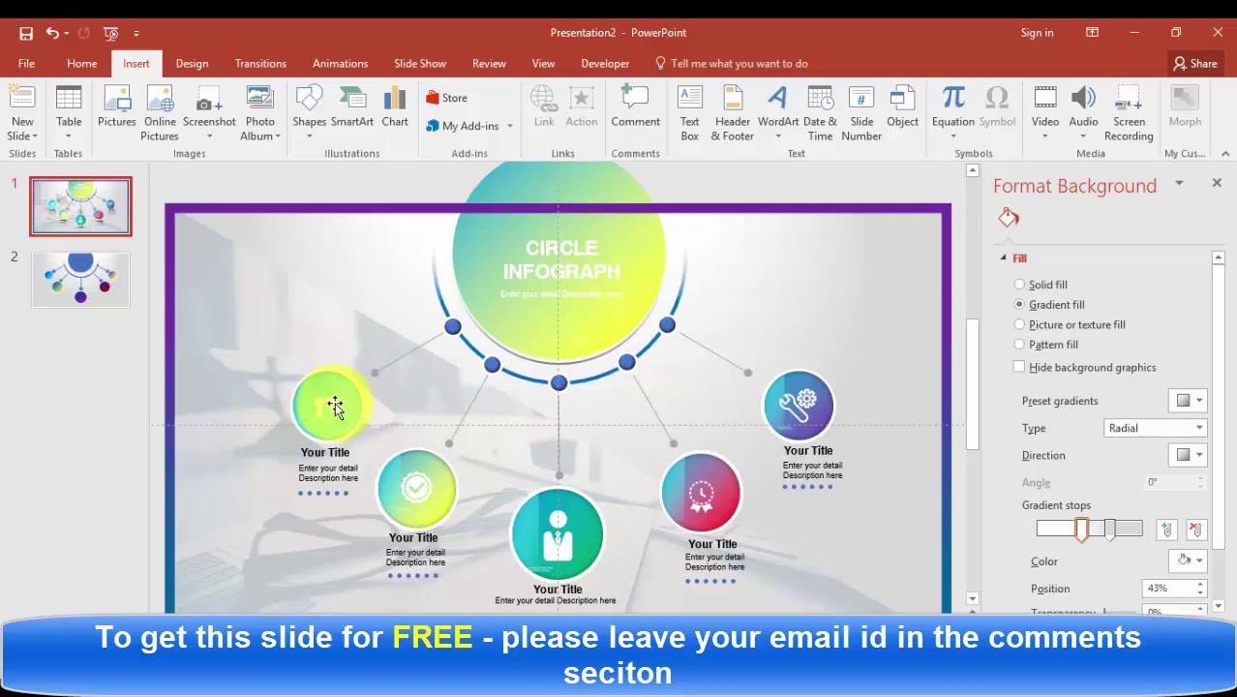
left_click_drag(334, 406, 441, 510)
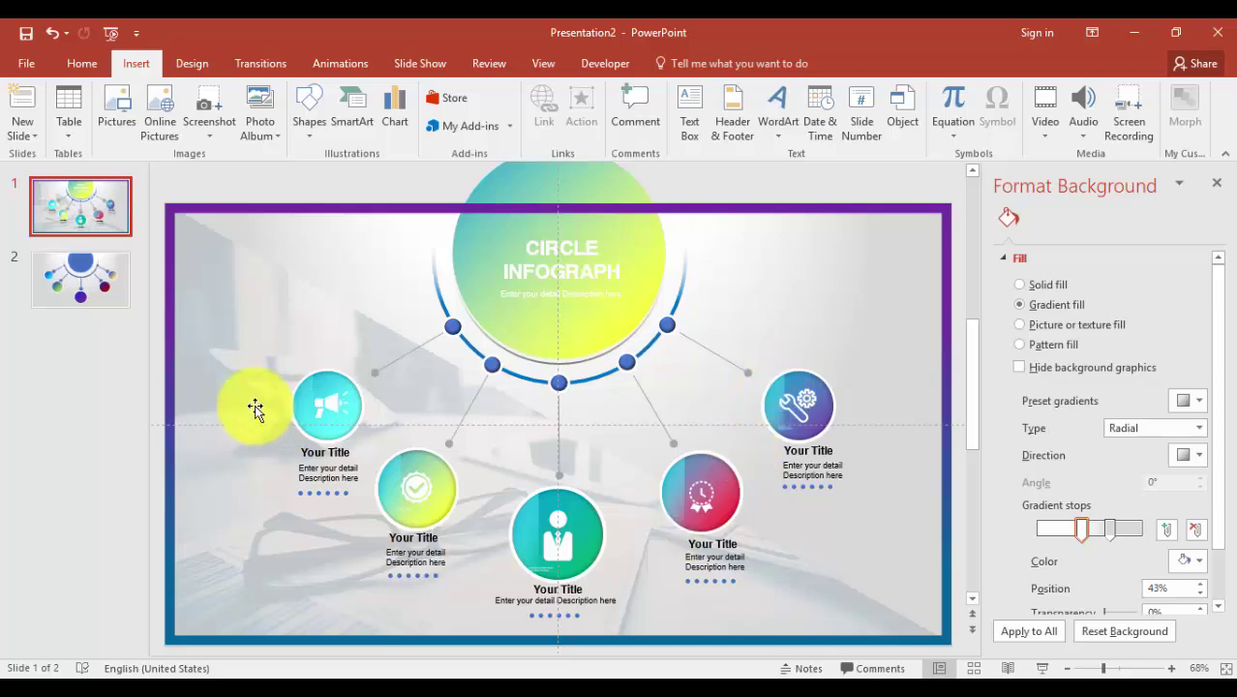
left_click(90, 283)
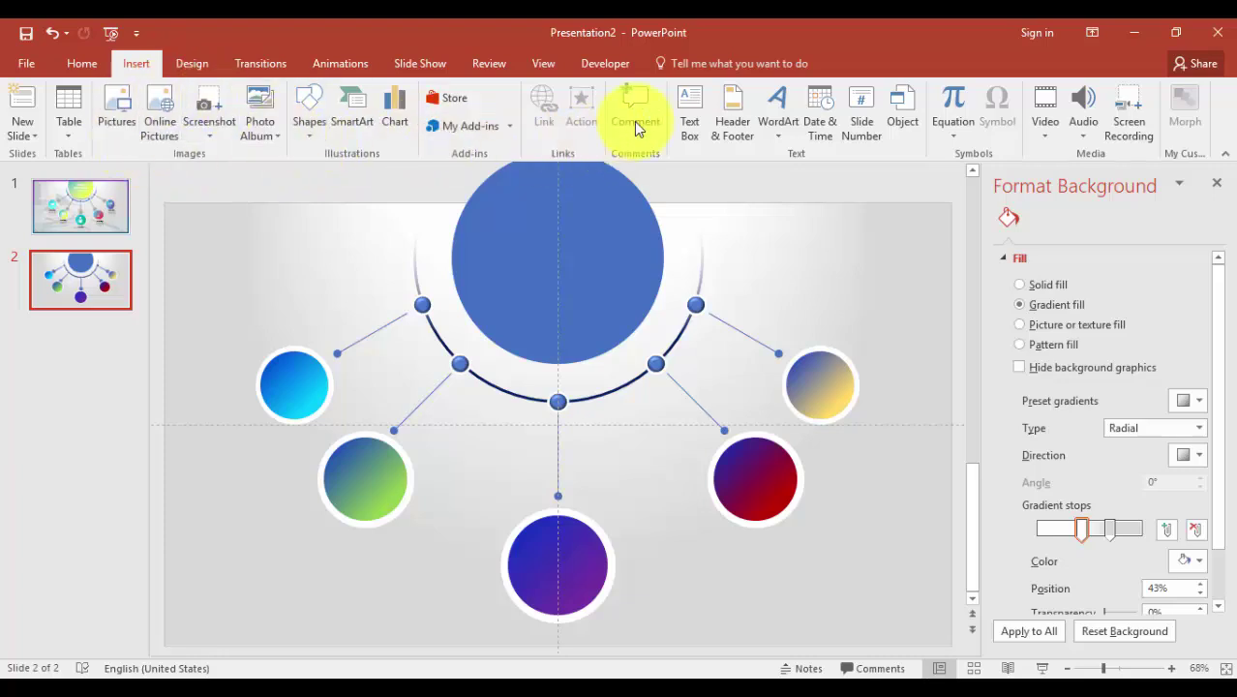
Step: Draw a text box near the slide's top-left reading 'Your title here'
left_click(687, 127)
left_click_drag(210, 191, 354, 211)
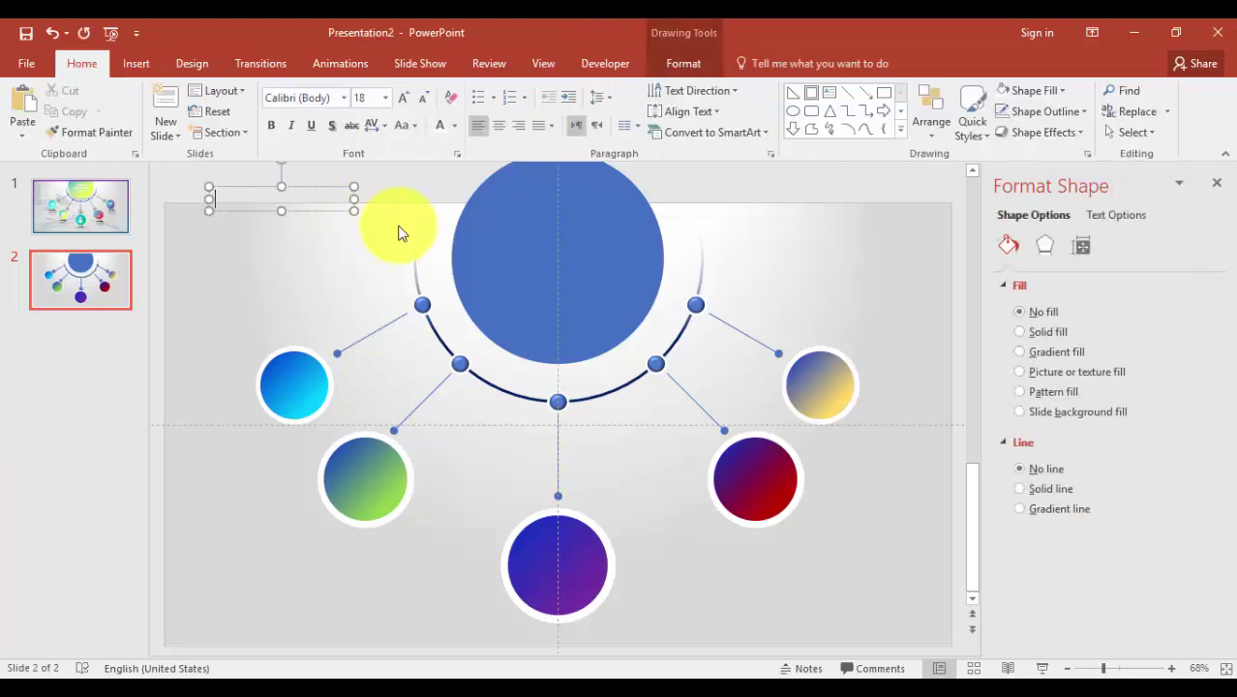
type("You")
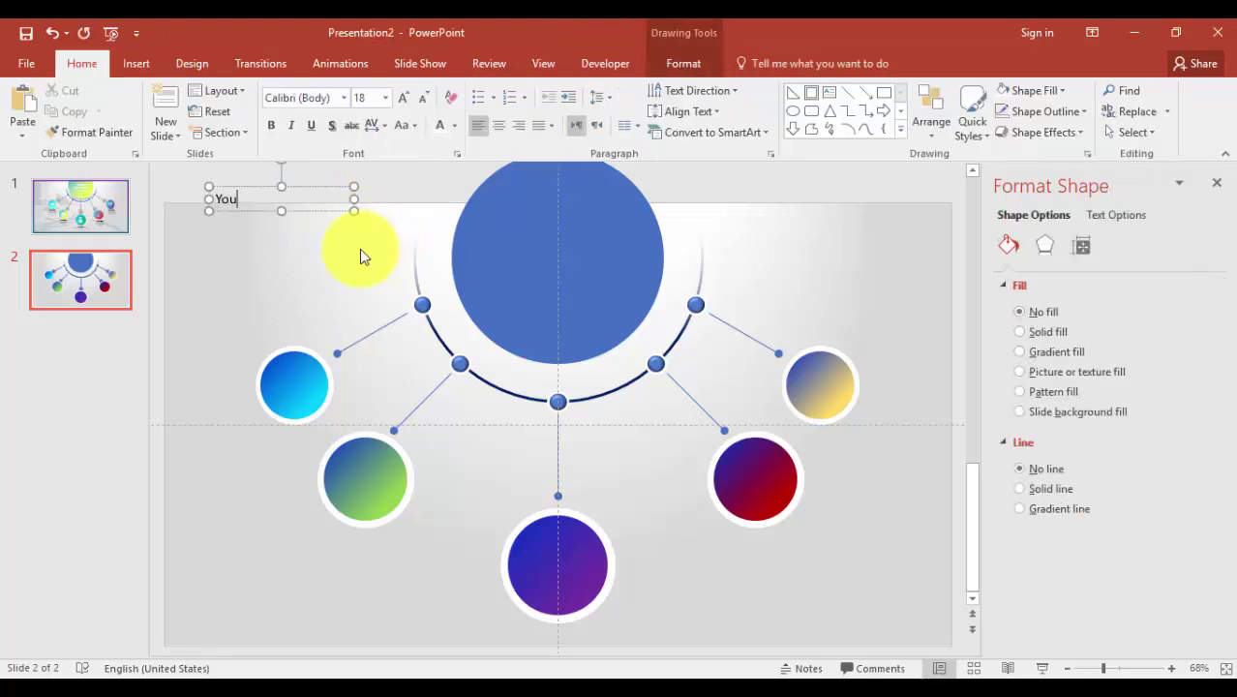
type("r title here")
key("Escape")
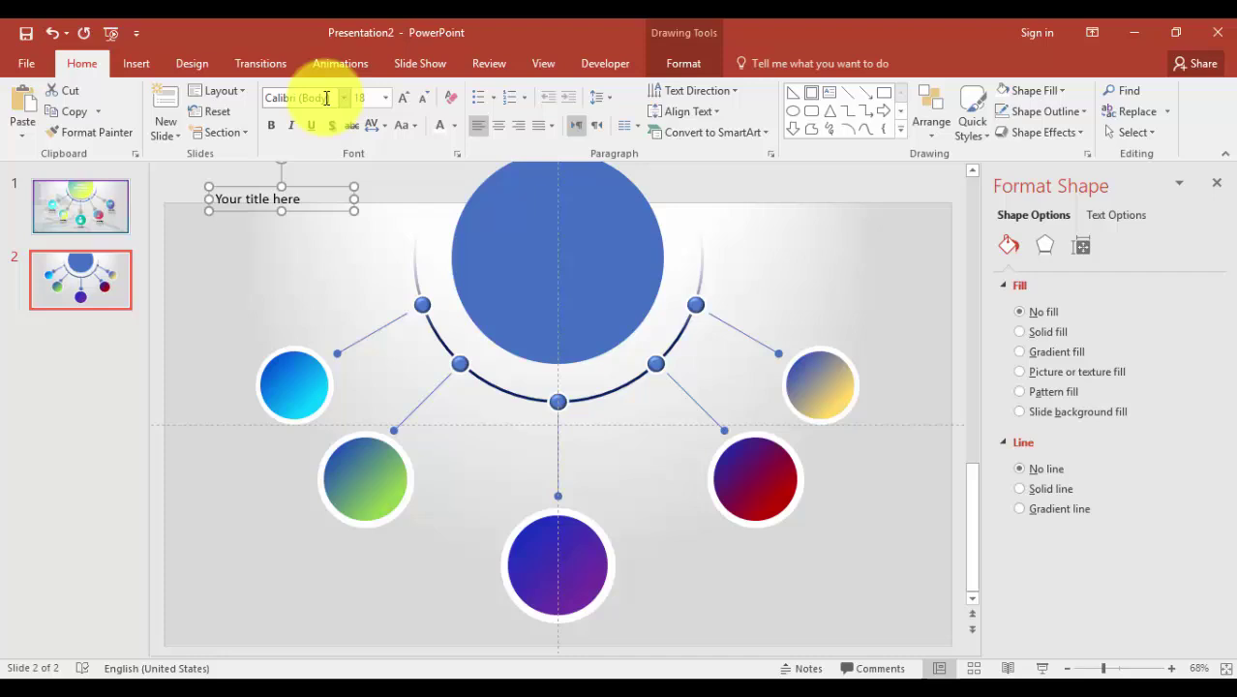
Step: Format the label as centred Helvetica 14 pt and move it under the upper-left blue circle
left_click(326, 98)
type("Helvetica")
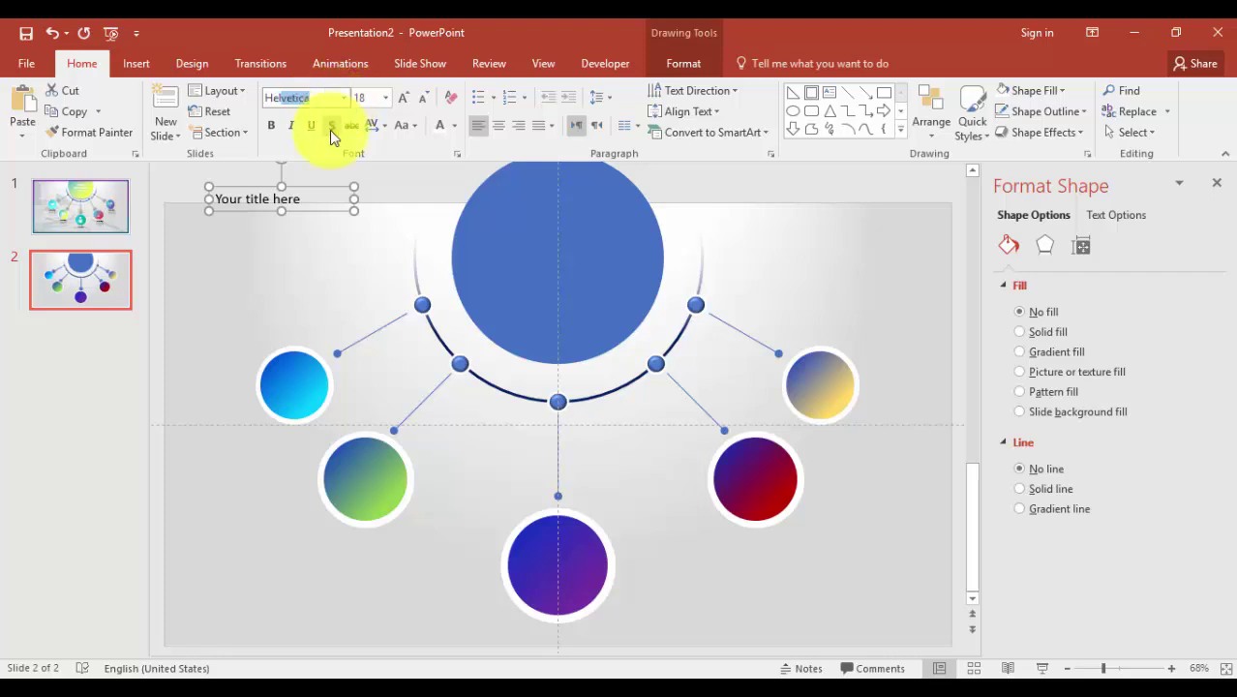
key("Return")
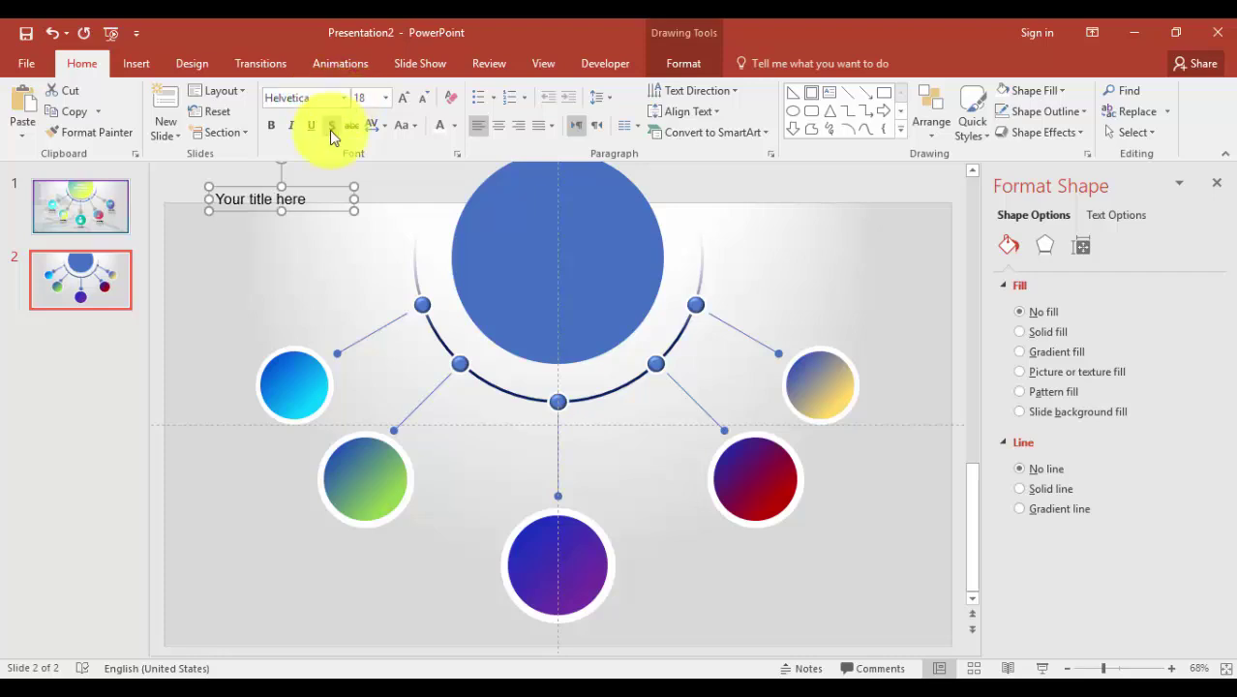
left_click(426, 98)
left_click(426, 98)
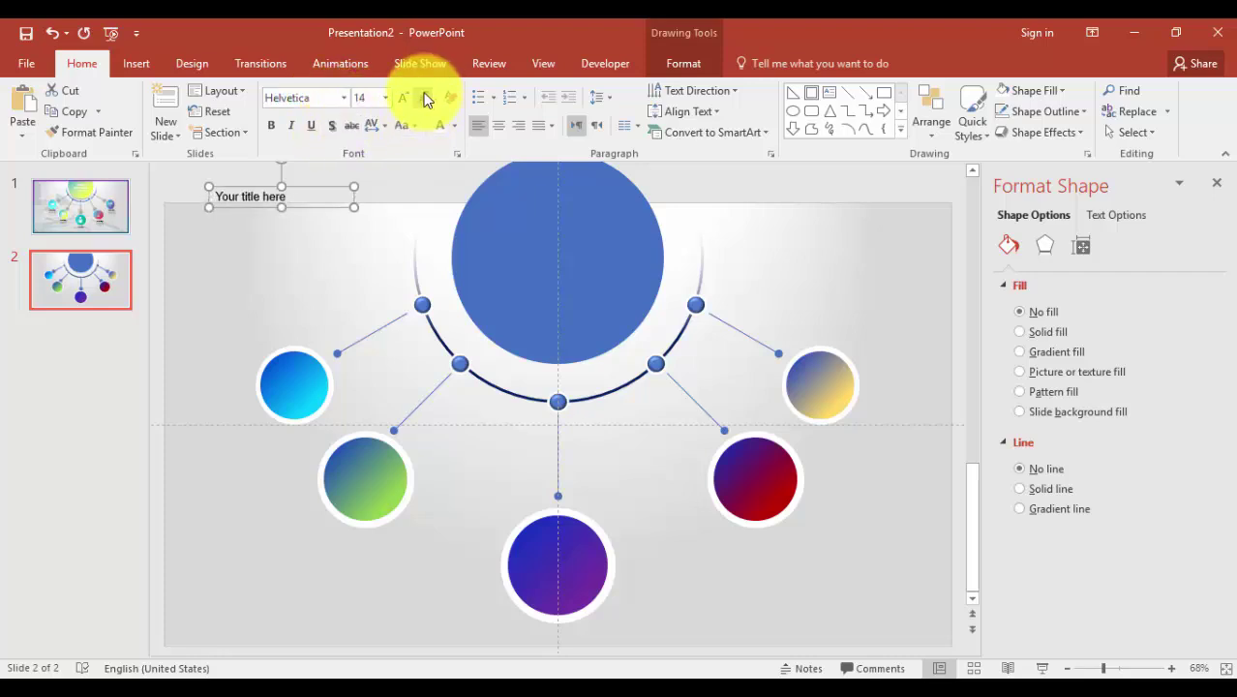
left_click(499, 125)
left_click_drag(310, 190, 324, 424)
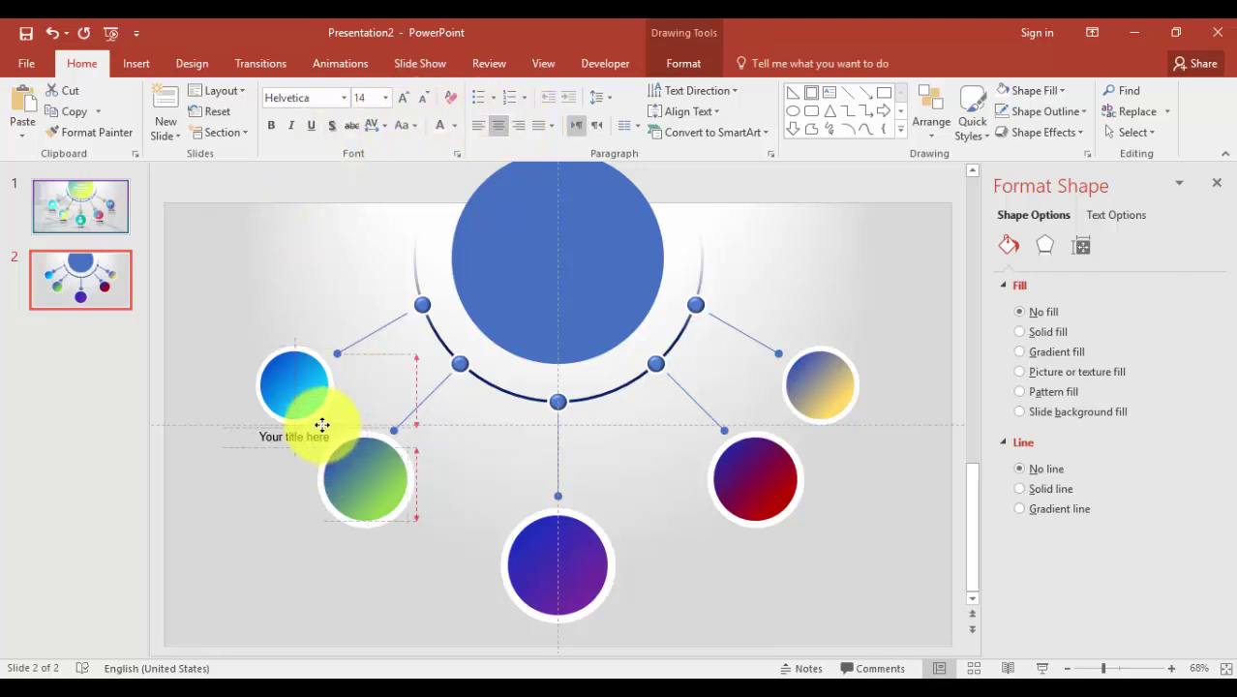
left_click(686, 60)
Step: Duplicate the title label and place copies under the green and purple circles
left_click(545, 61)
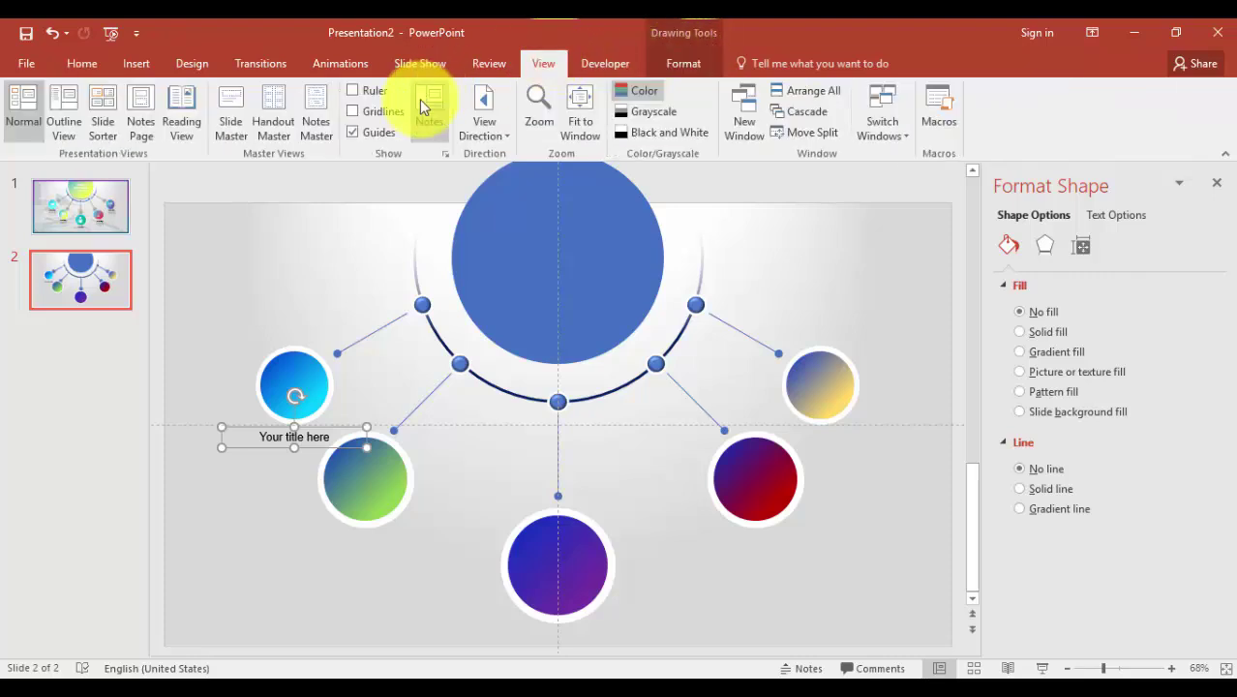
left_click(216, 471)
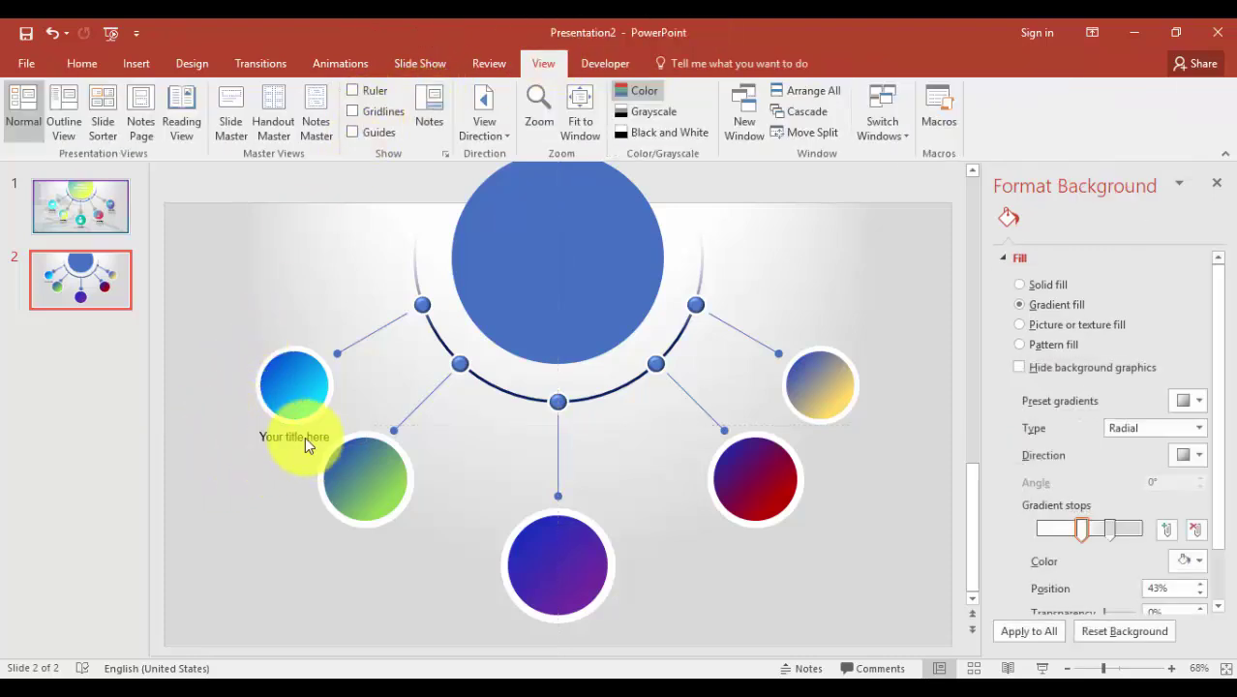
left_click(320, 432)
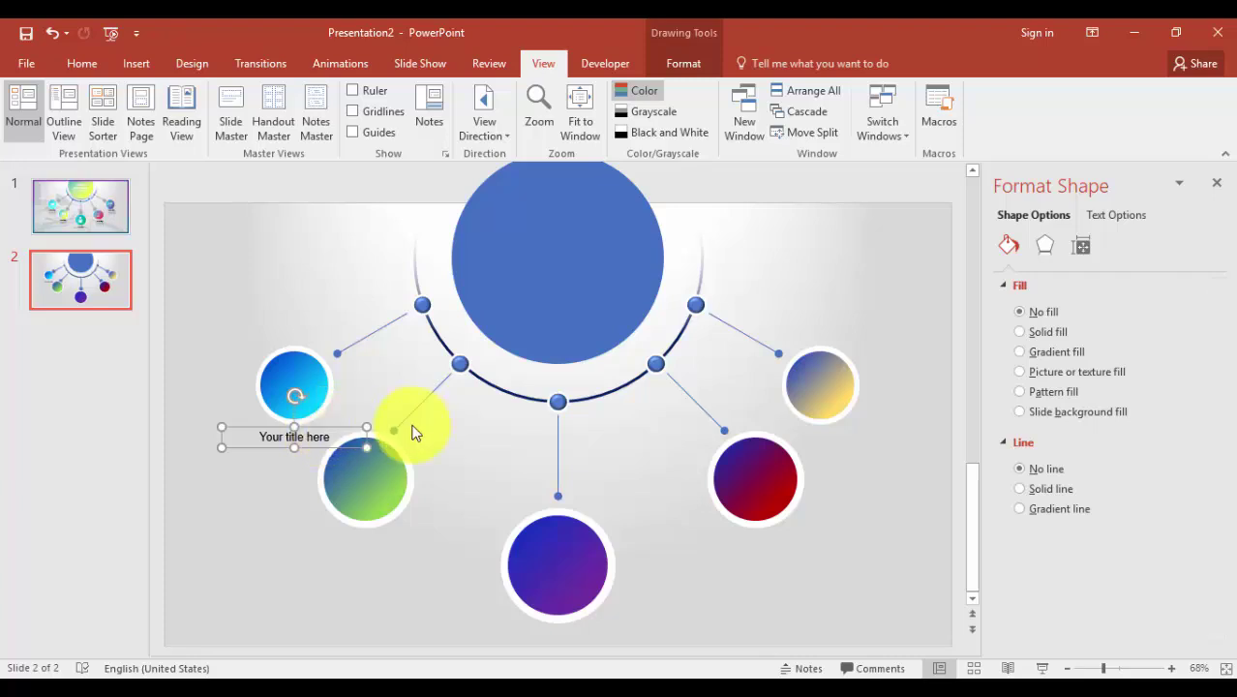
key("ctrl+d")
left_click_drag(347, 438, 403, 533)
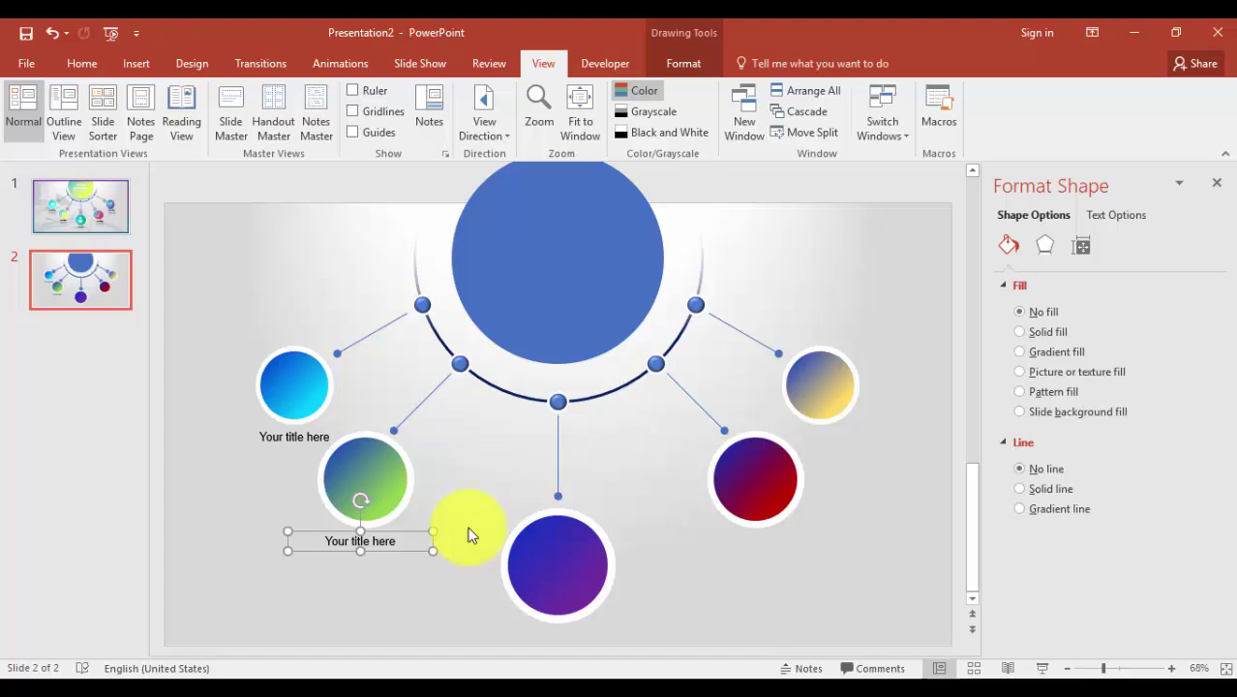
key("ctrl+d")
left_click_drag(470, 621, 599, 616)
Step: Add label copies under the red and gold circles, then view reference slide 1
key("ctrl+d")
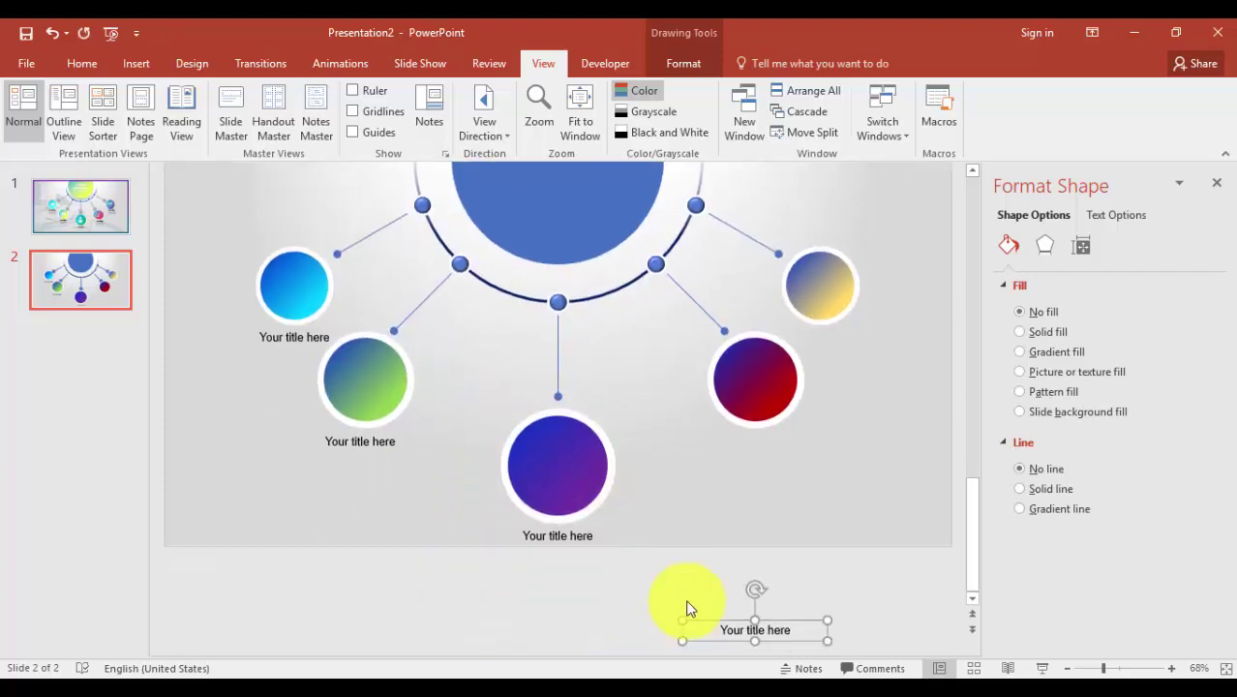
left_click_drag(796, 622, 811, 440)
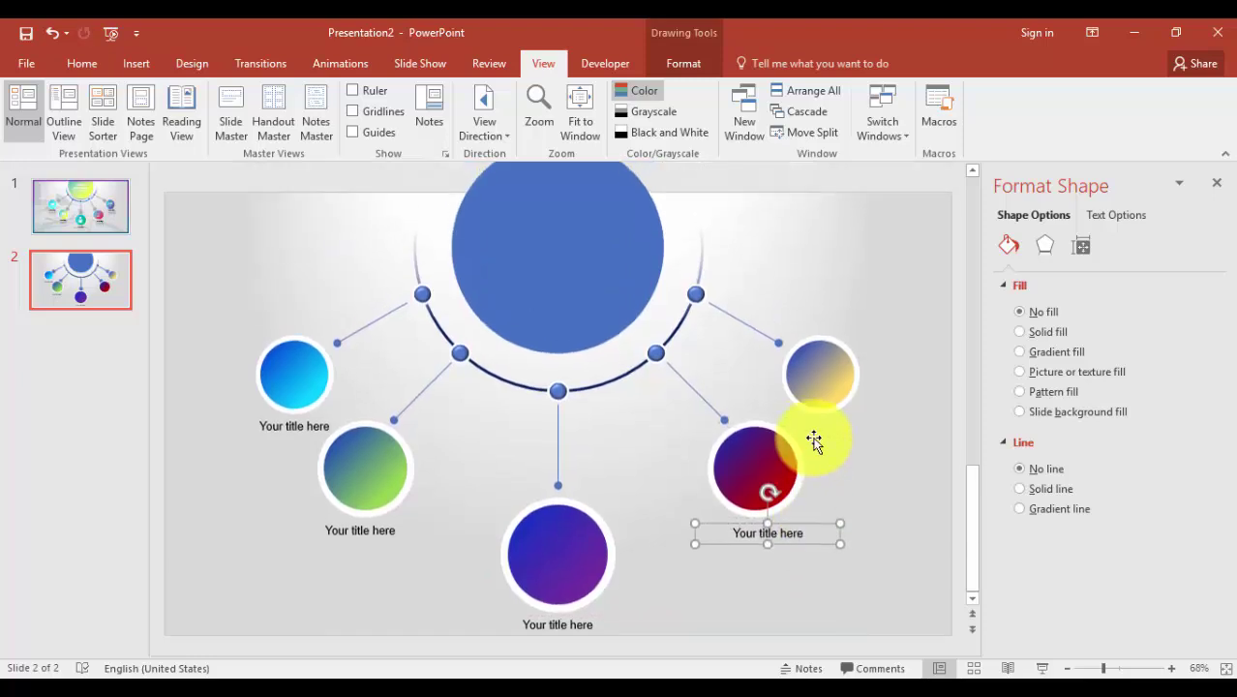
key("ctrl+d")
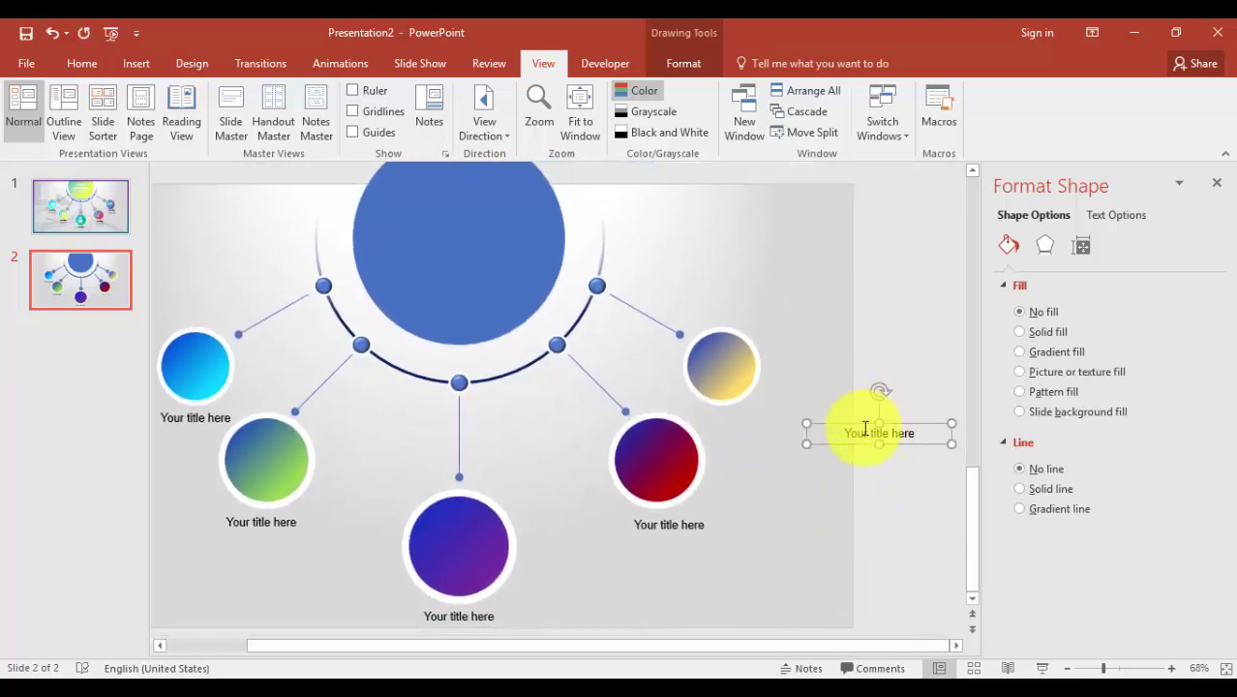
left_click_drag(855, 422, 732, 414)
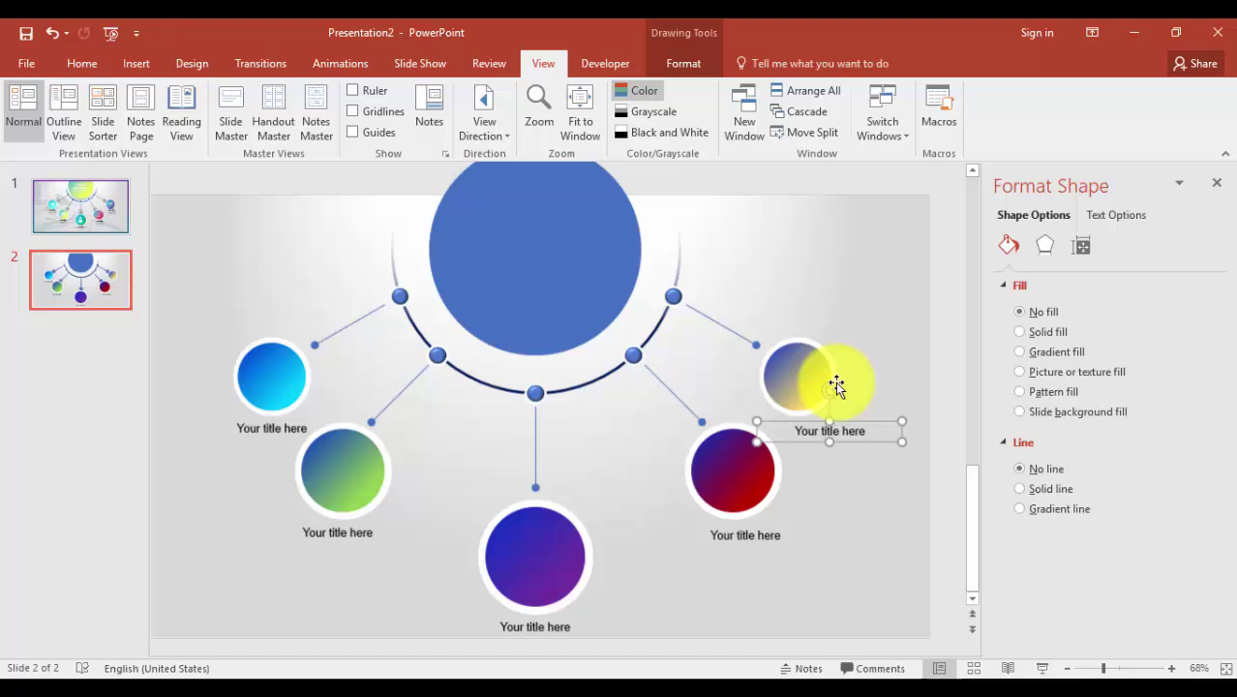
left_click(882, 309)
left_click(87, 208)
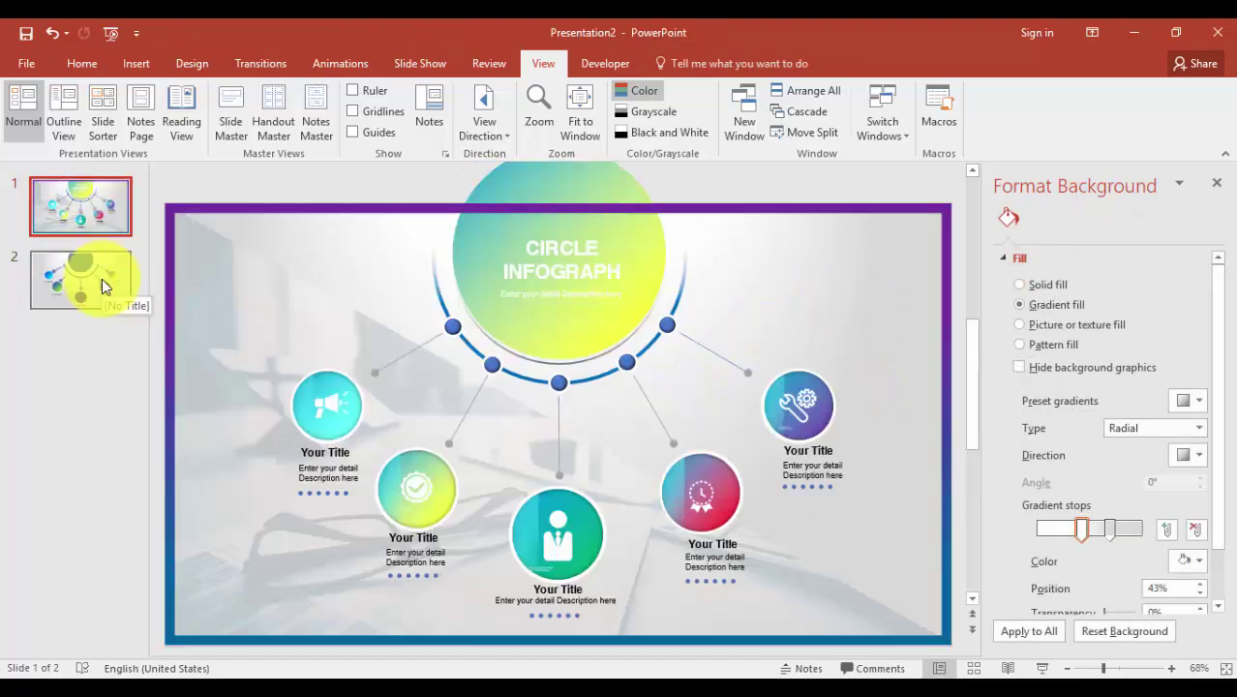
Step: Return to slide 2 with its five labelled gradient circles
left_click(102, 279)
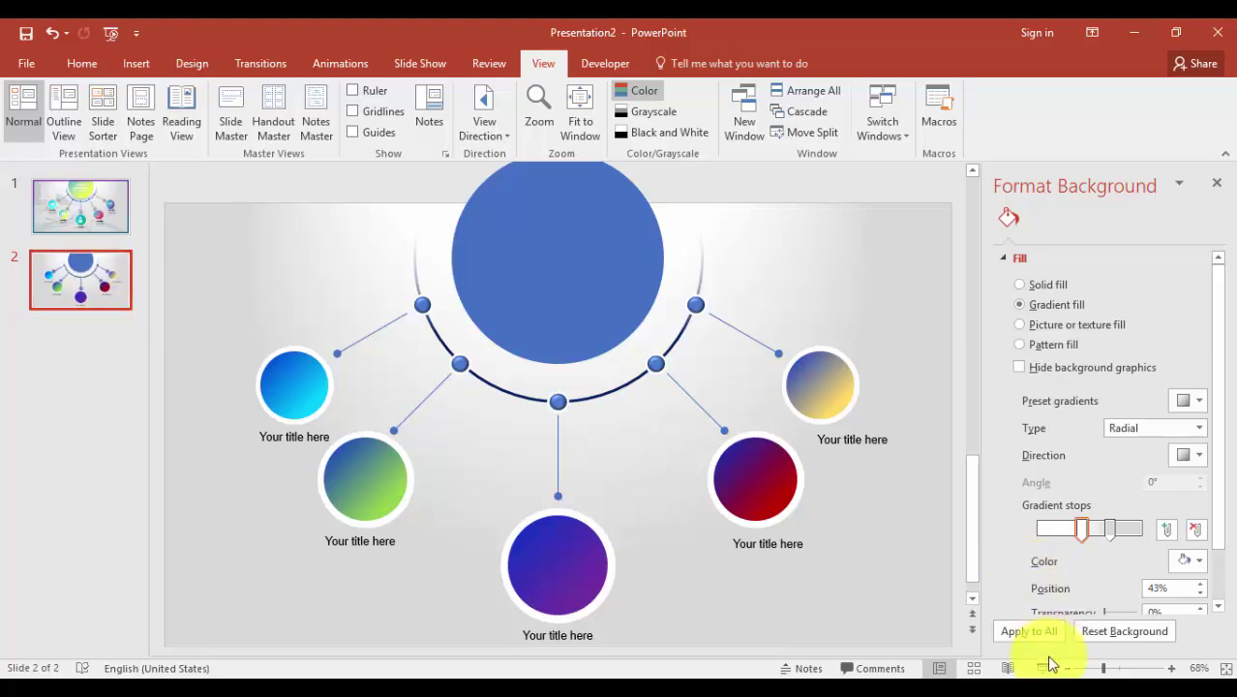